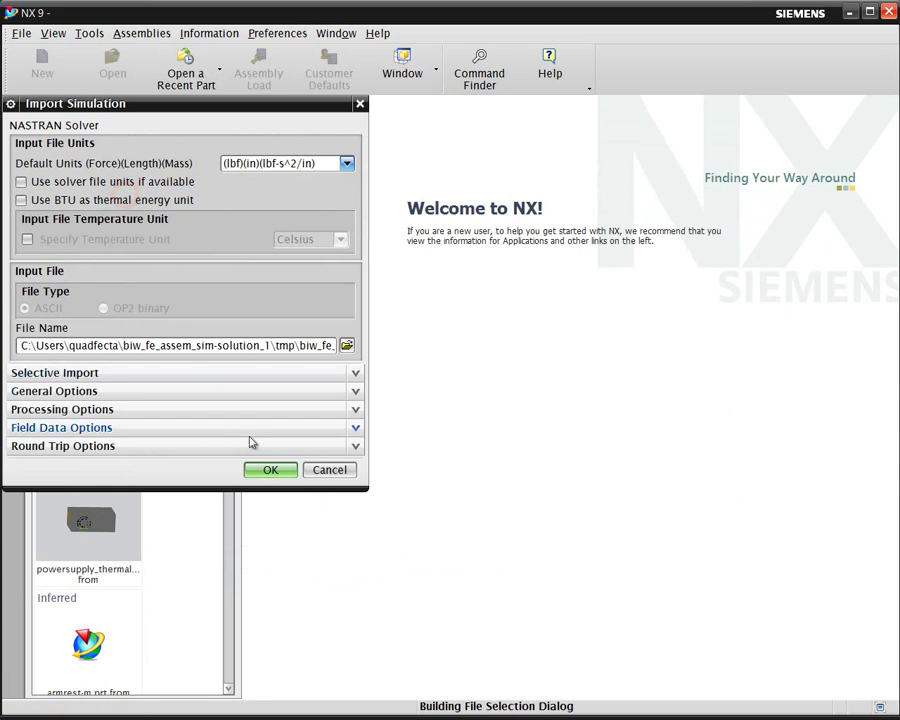
Import the NASTRAN model with (lbf)(in)(lbf-s^2/in) units, placing the new simulation and FEM files in C:\users\tmp, and close the information listing
click(270, 470)
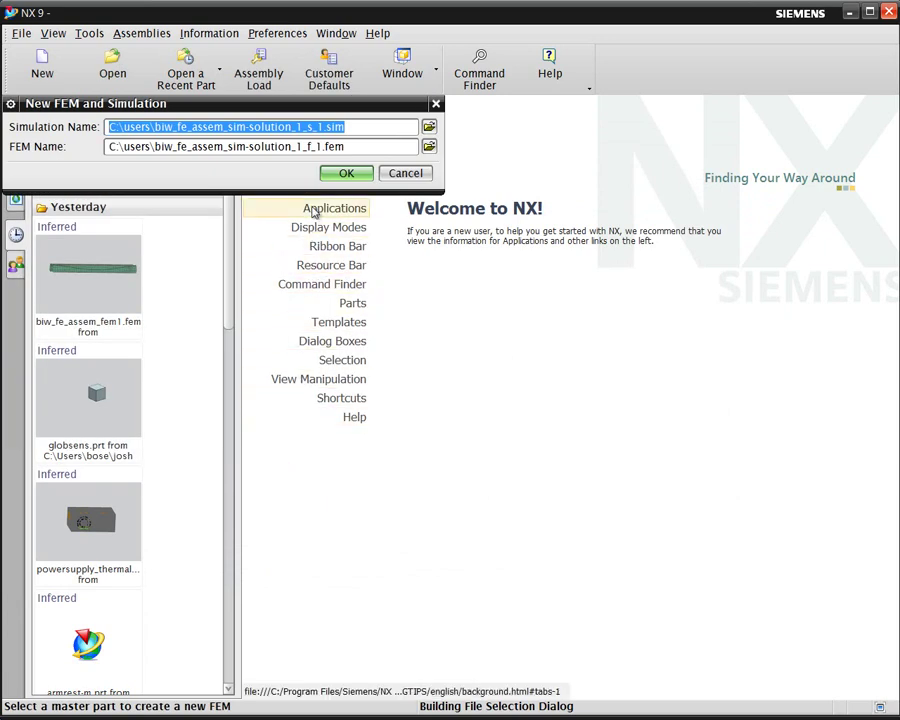
click(153, 130)
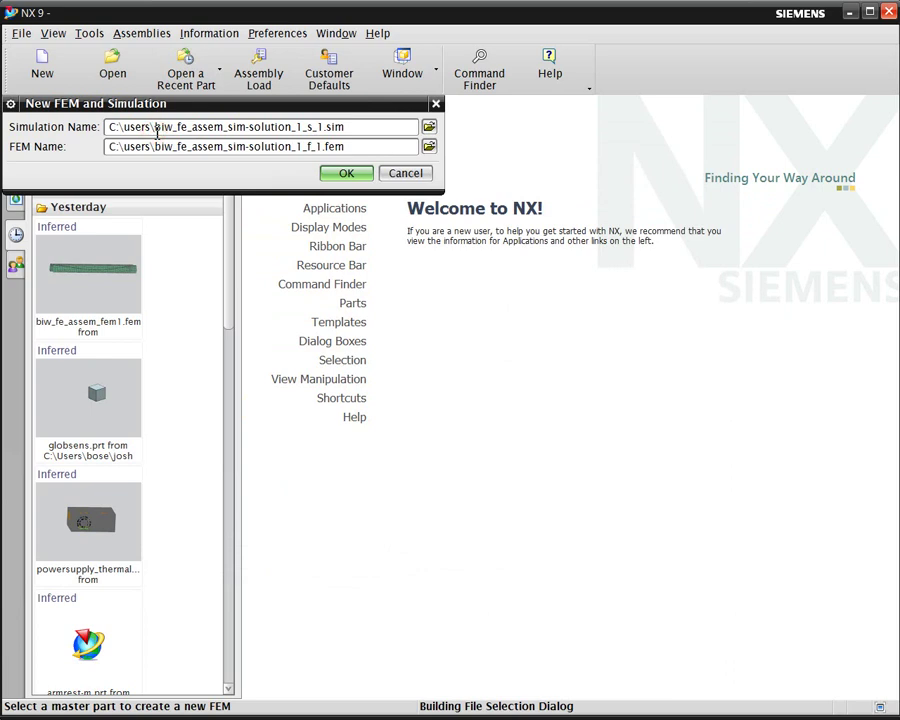
text(tmp\)
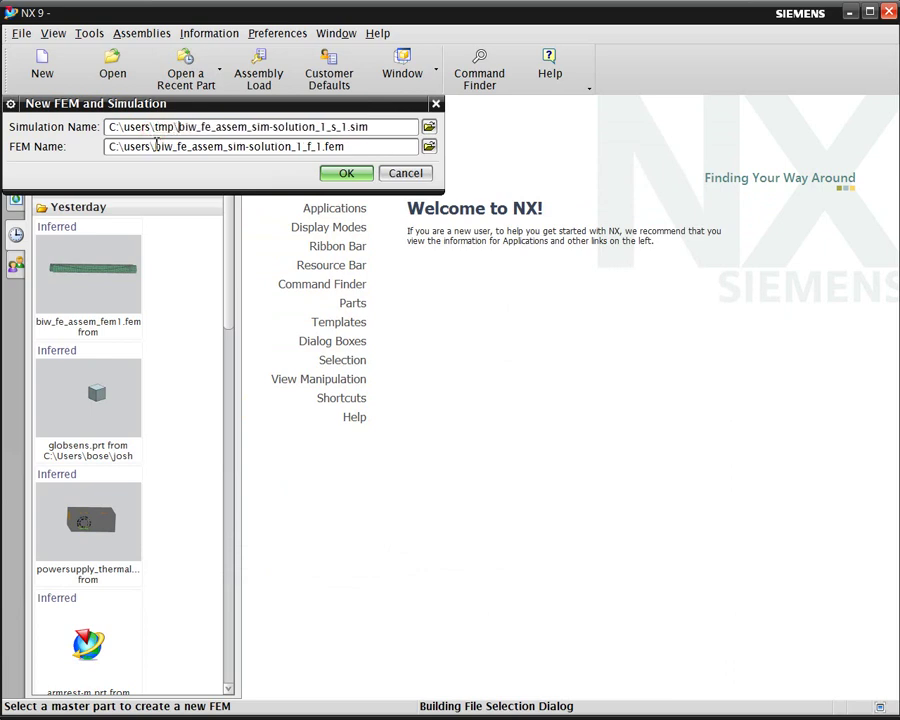
text(tmp\)
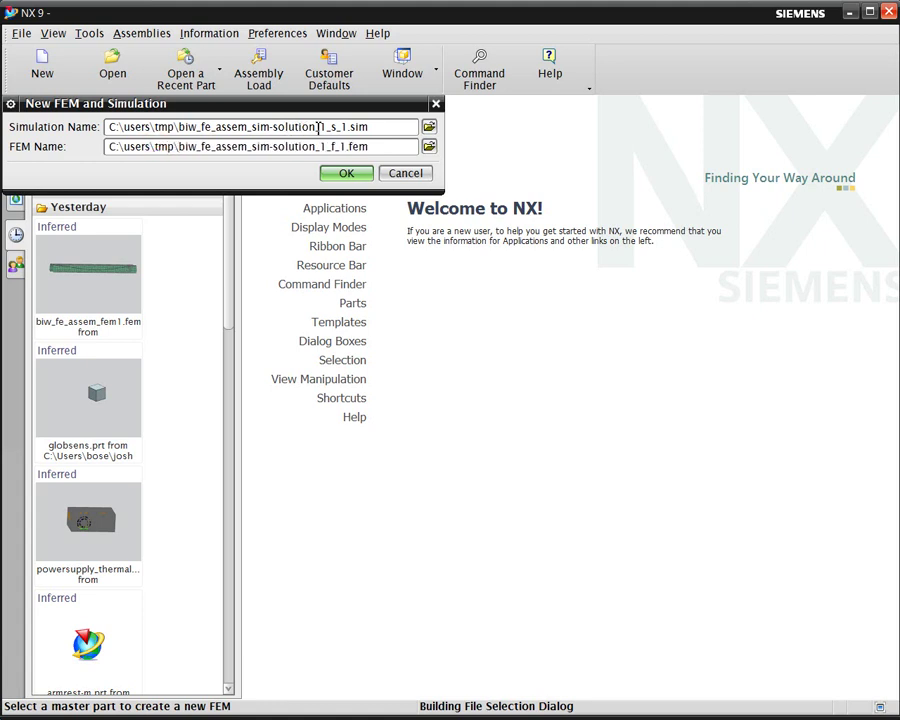
click(347, 174)
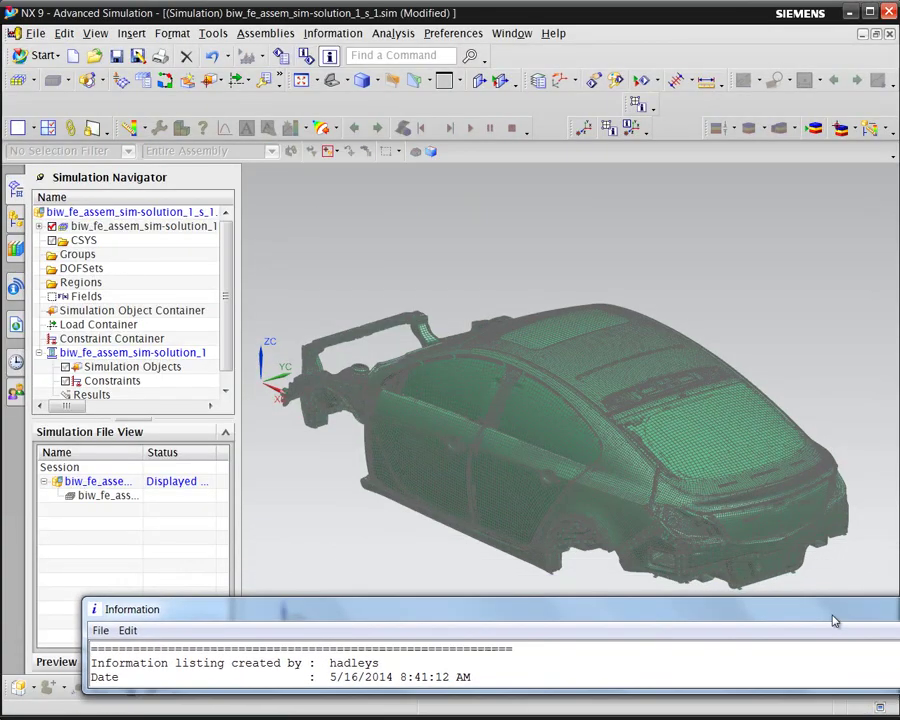
drag(835, 618, 762, 592)
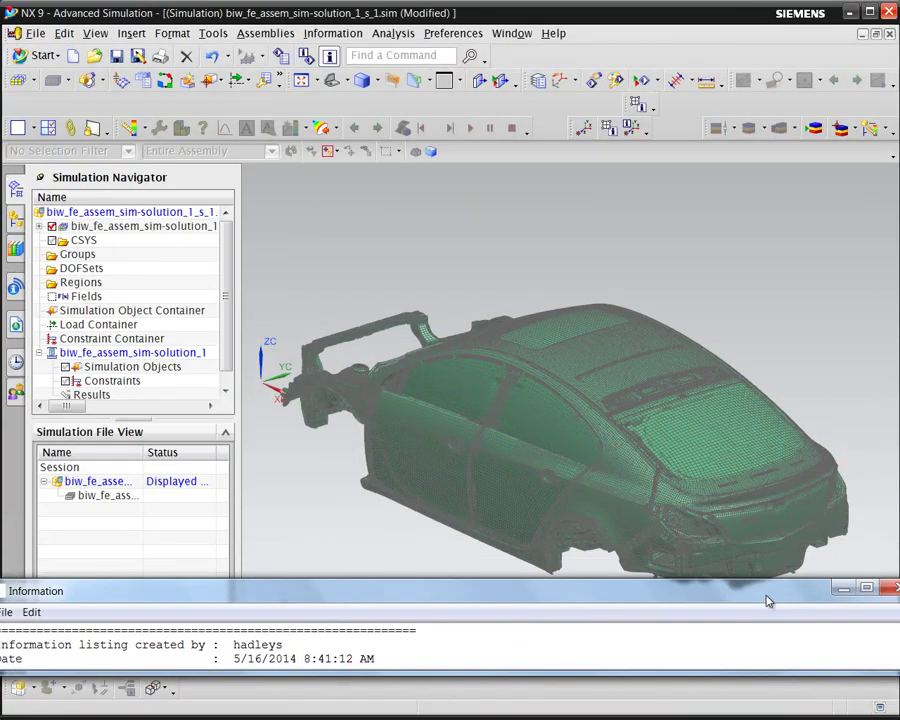
click(893, 588)
Show only the mesh of the long cross brace on the underbody beside the spare-wheel well, using the Mesh selection filter
middle_drag(556, 617, 520, 484)
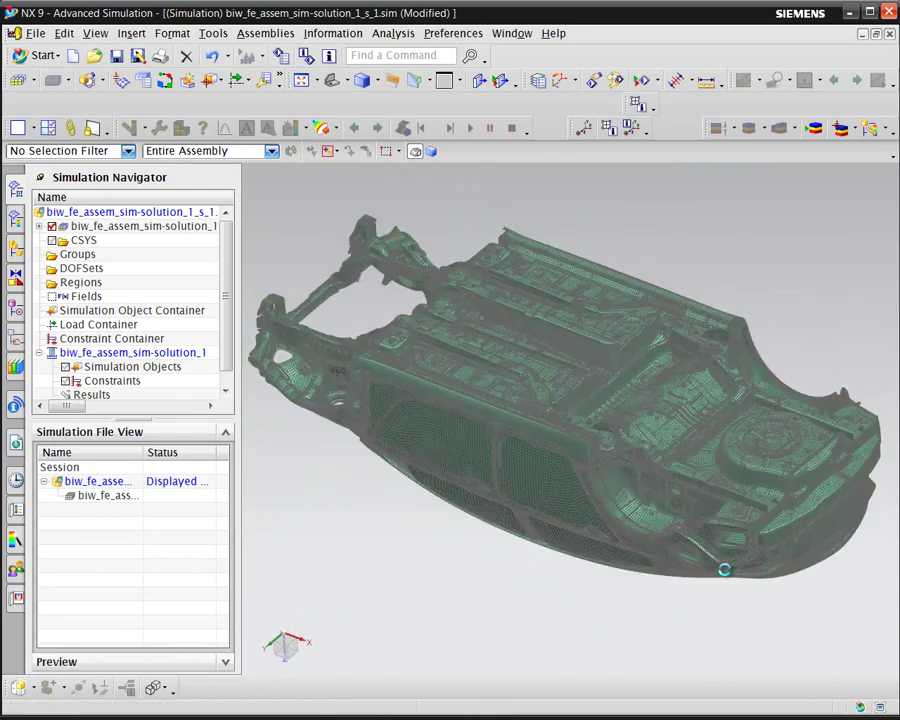
ctrl+middle_drag(722, 566, 690, 600)
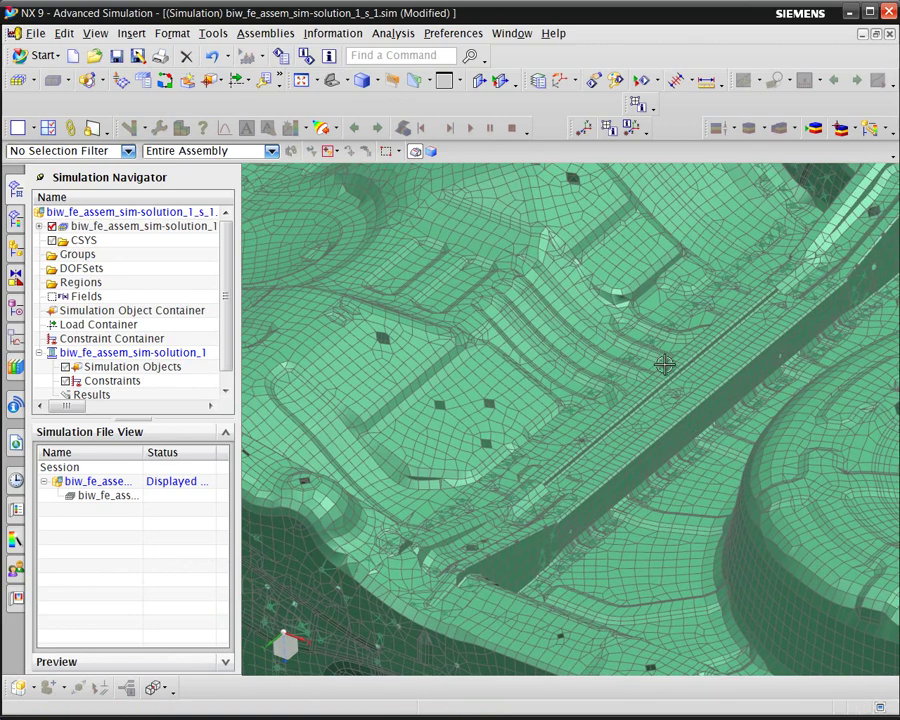
middle_drag(600, 480, 542, 430)
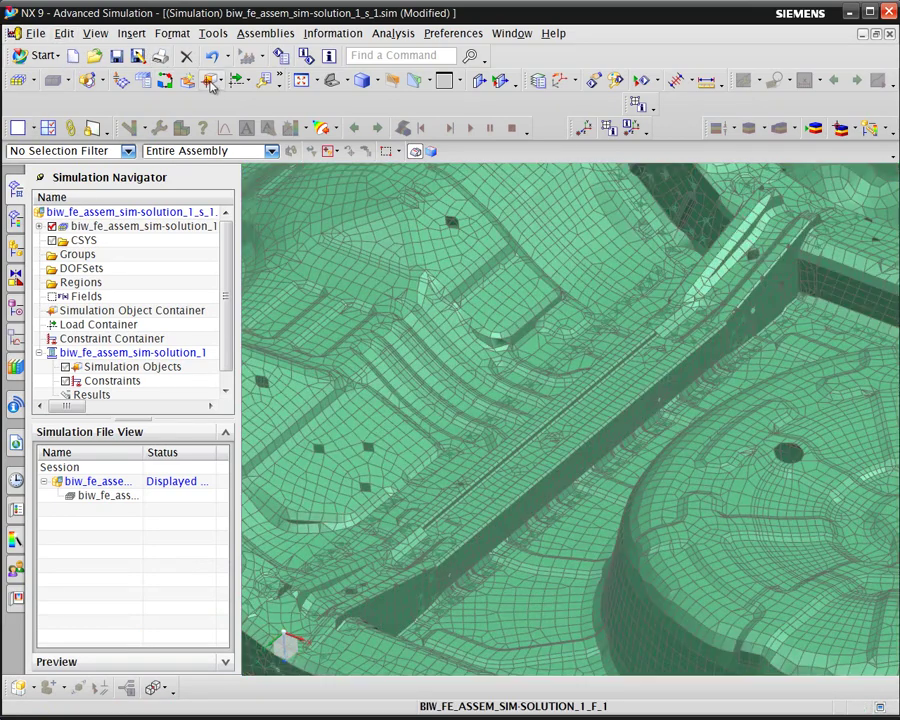
click(279, 81)
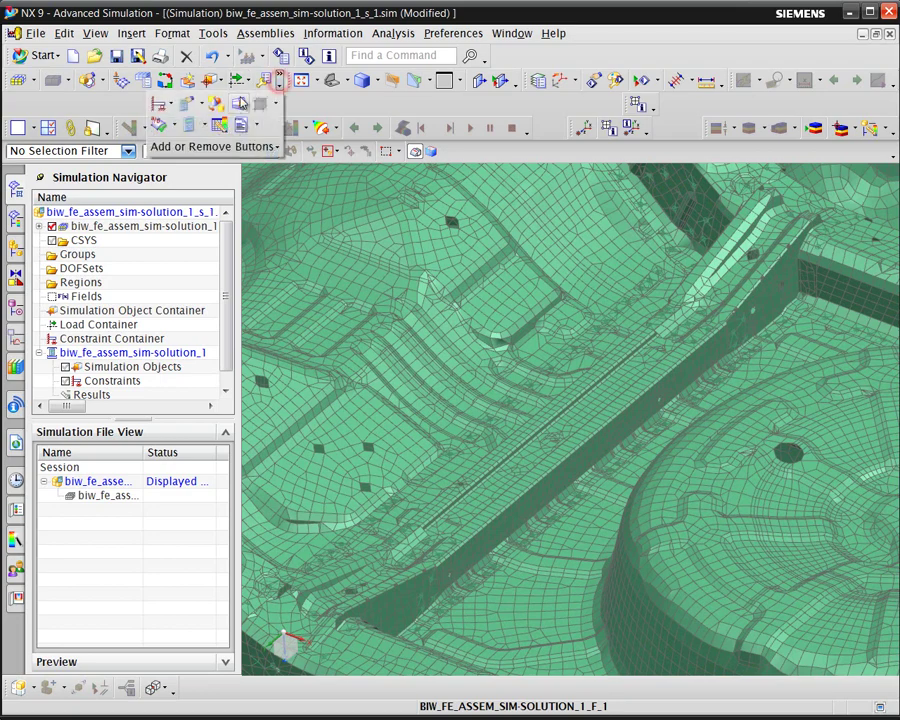
click(216, 104)
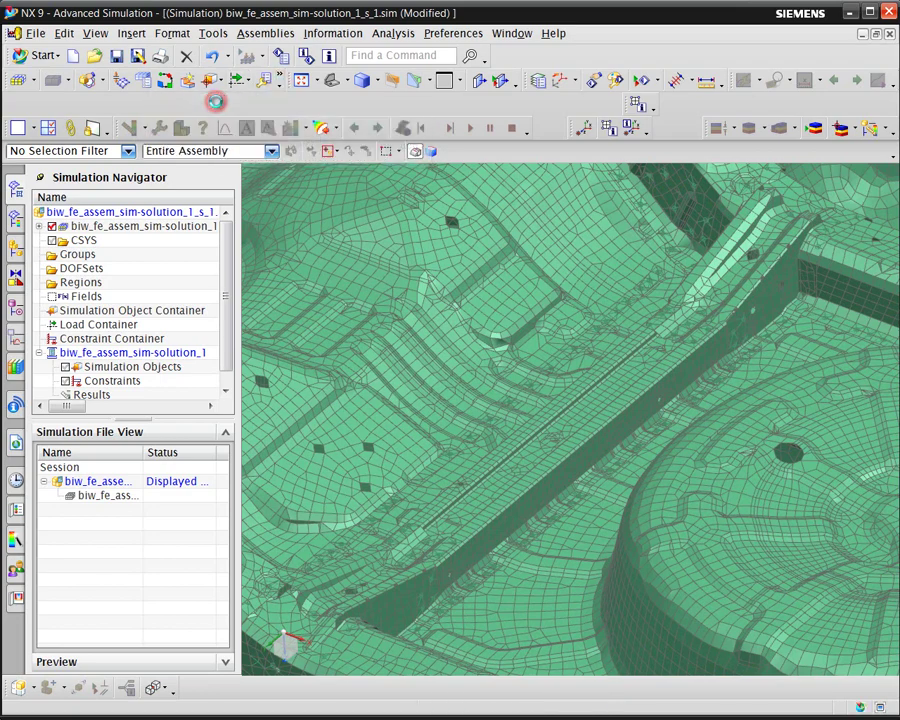
click(95, 151)
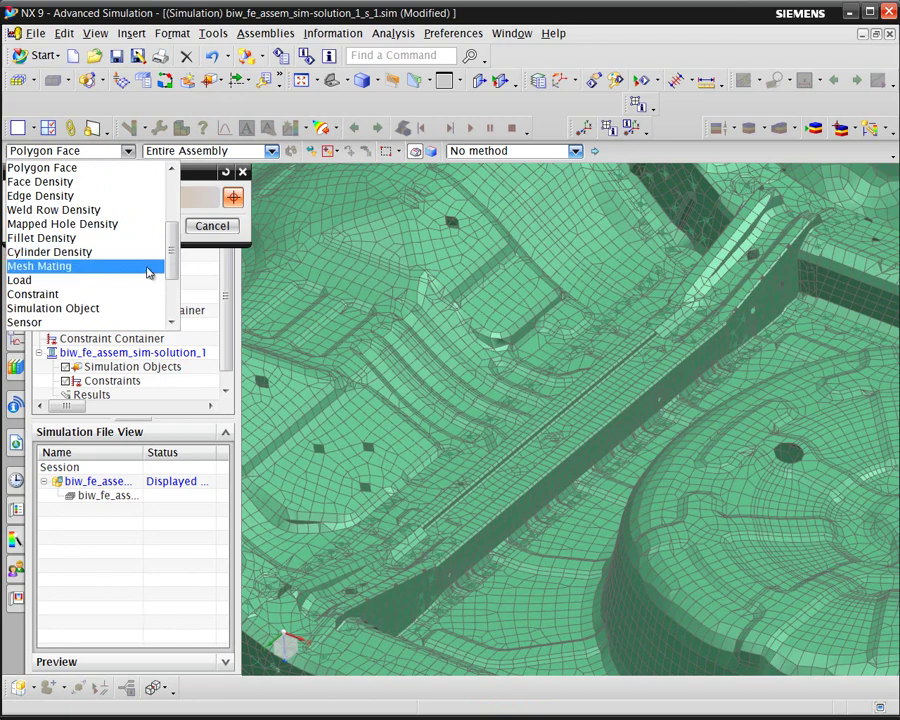
drag(173, 258, 167, 221)
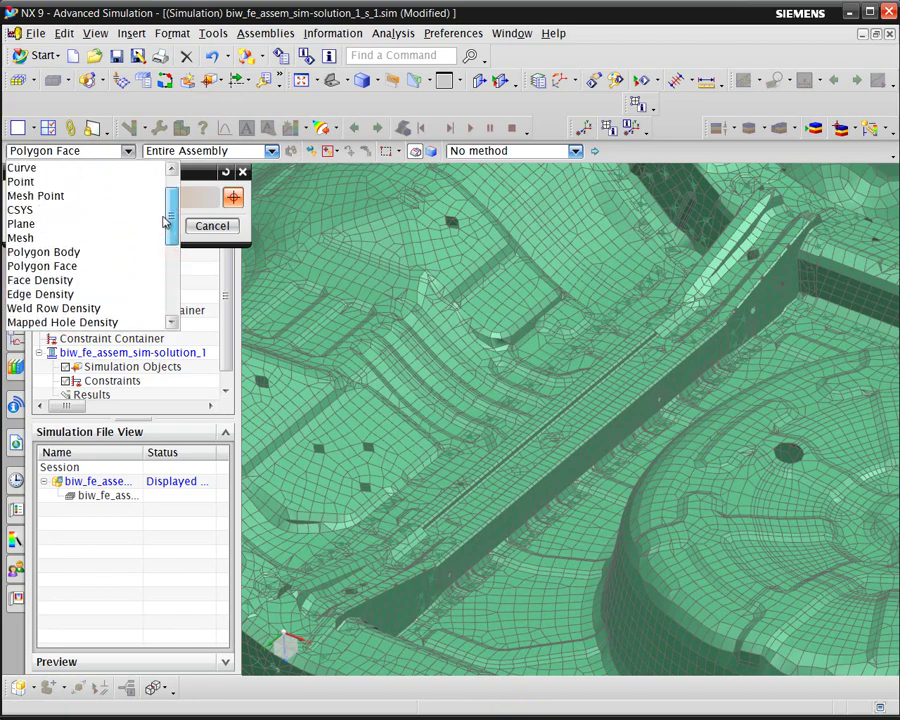
click(87, 236)
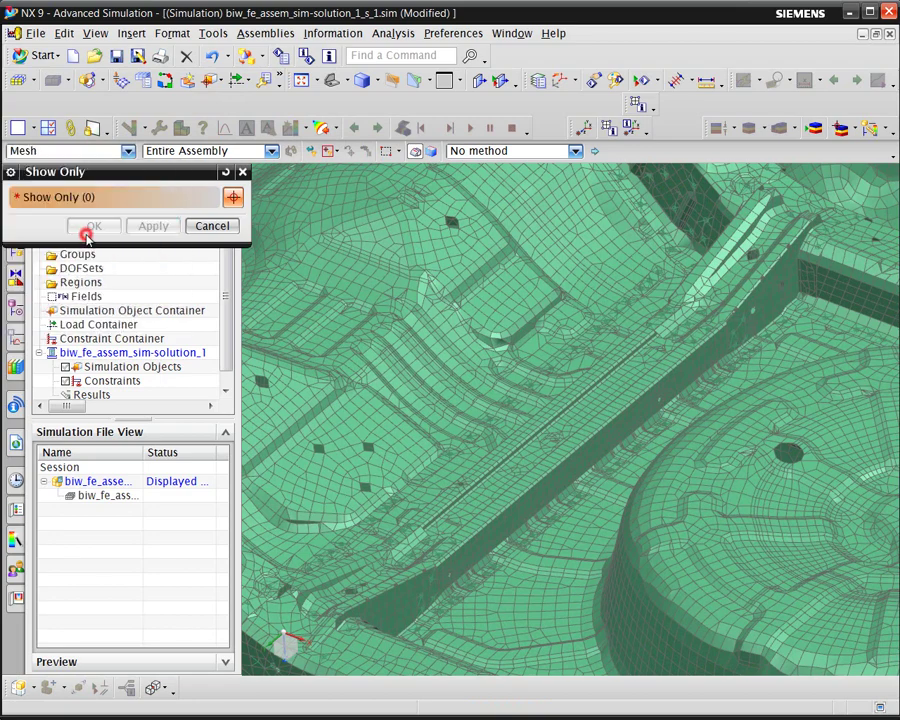
click(582, 424)
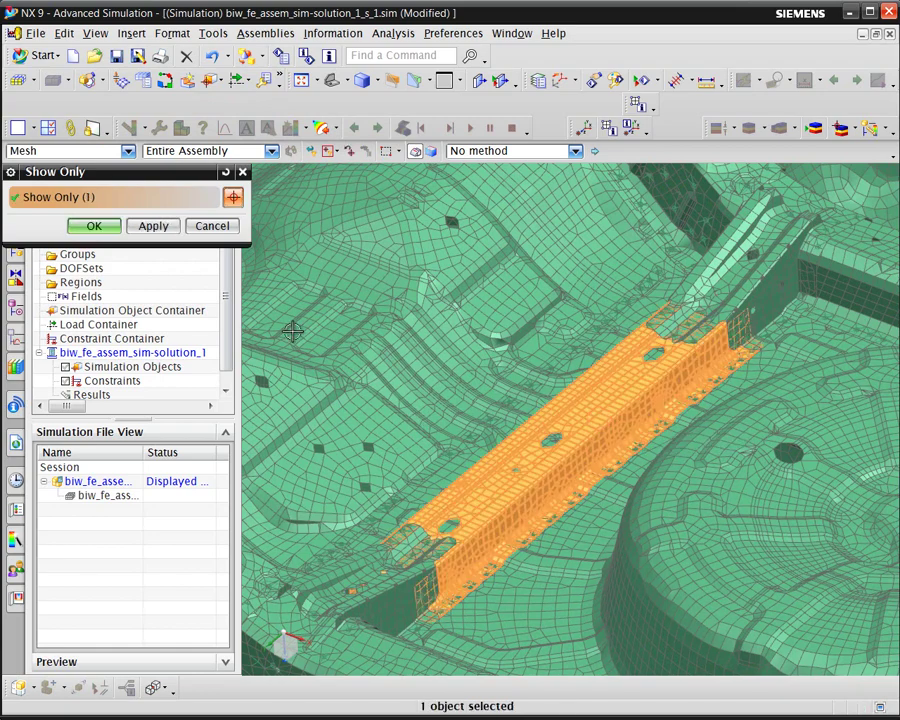
click(93, 226)
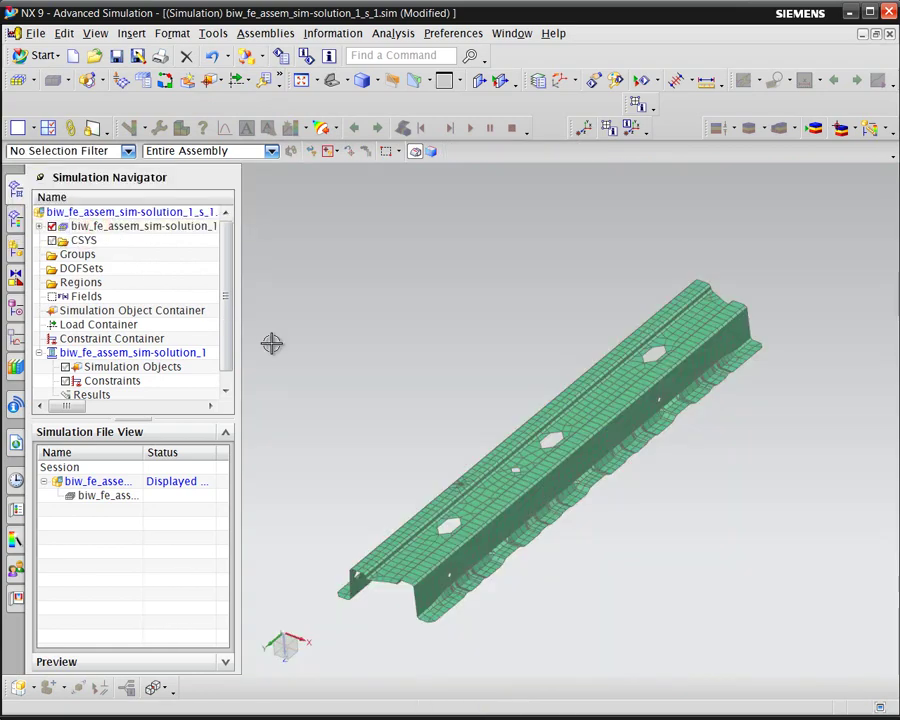
Make biw_fe_assem_sim-solution_1_f_1.fem the displayed part, and check its 1D collectors by showing them and hiding them again
middle_drag(466, 440, 424, 430)
right_click(135, 213)
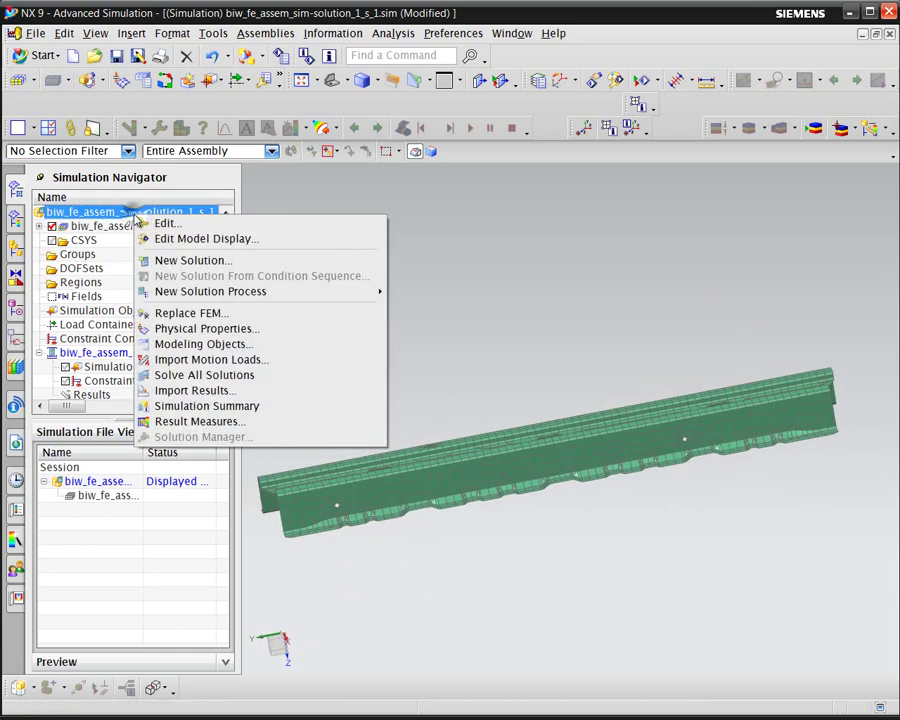
double_click(100, 496)
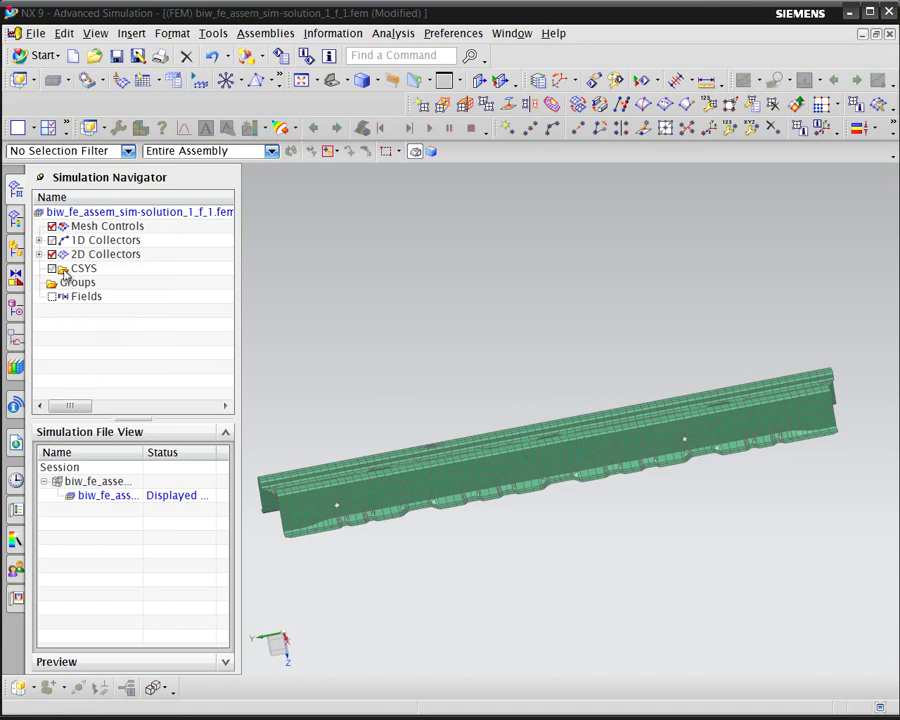
click(44, 240)
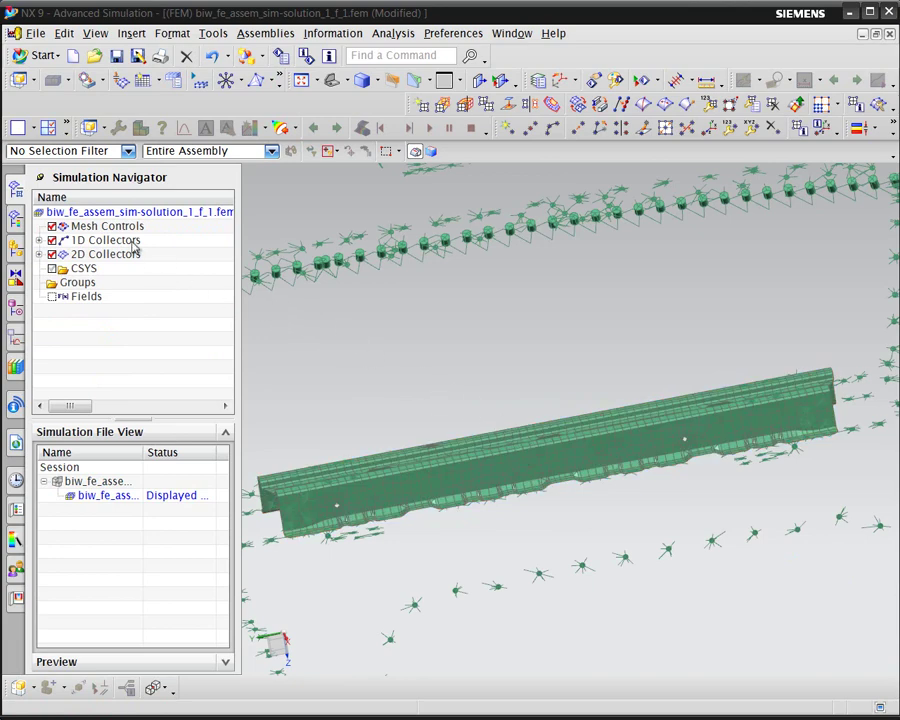
click(51, 240)
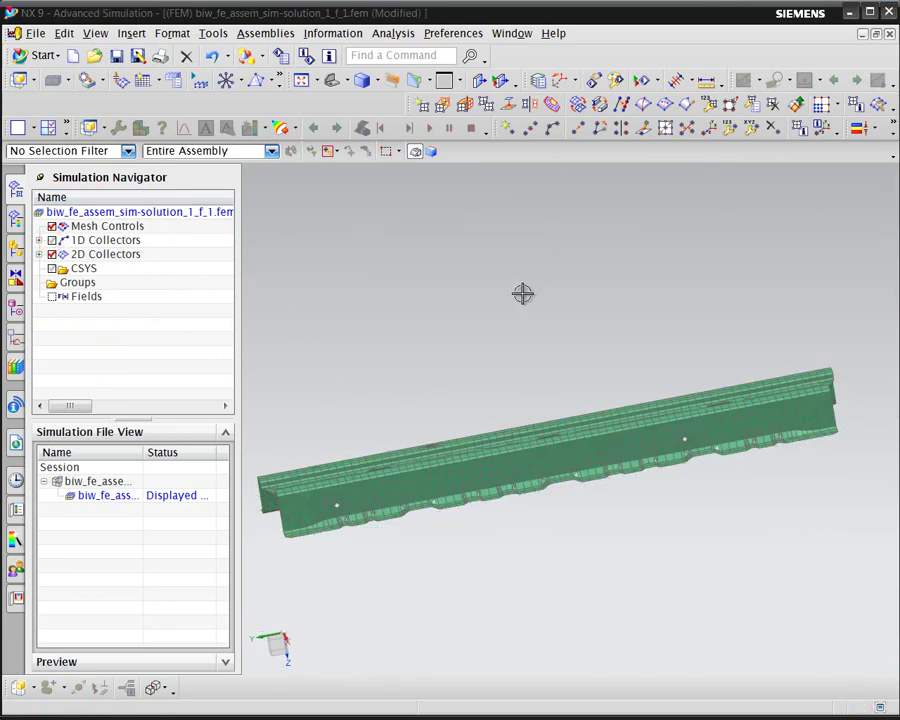
Associate the FEM with the master part crossbrace3 from the biw_fe_assem_sim-solution_1 folder, using all bodies
right_click(98, 212)
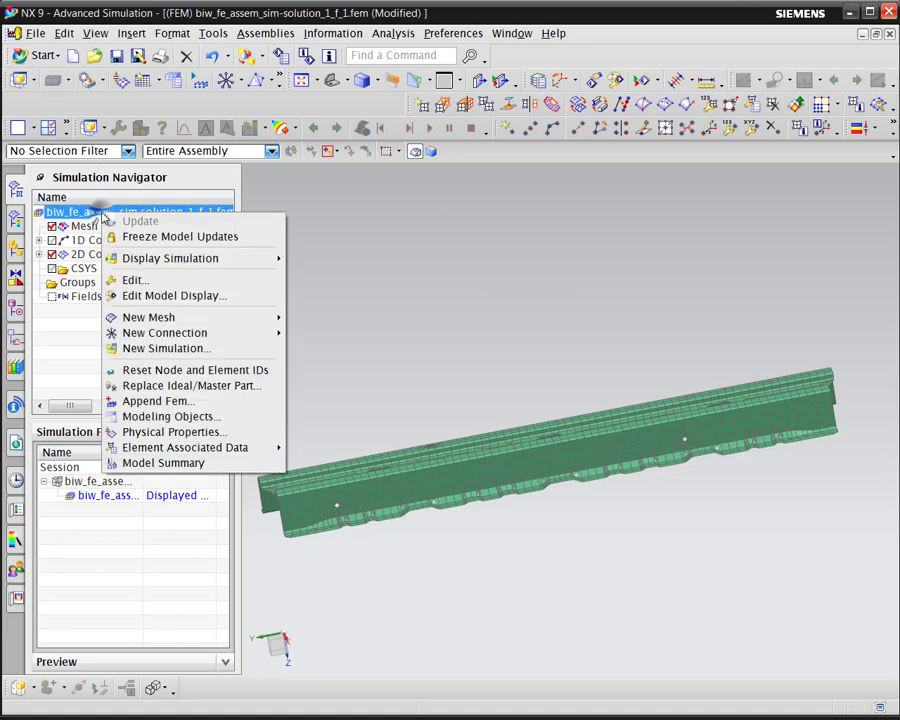
click(211, 385)
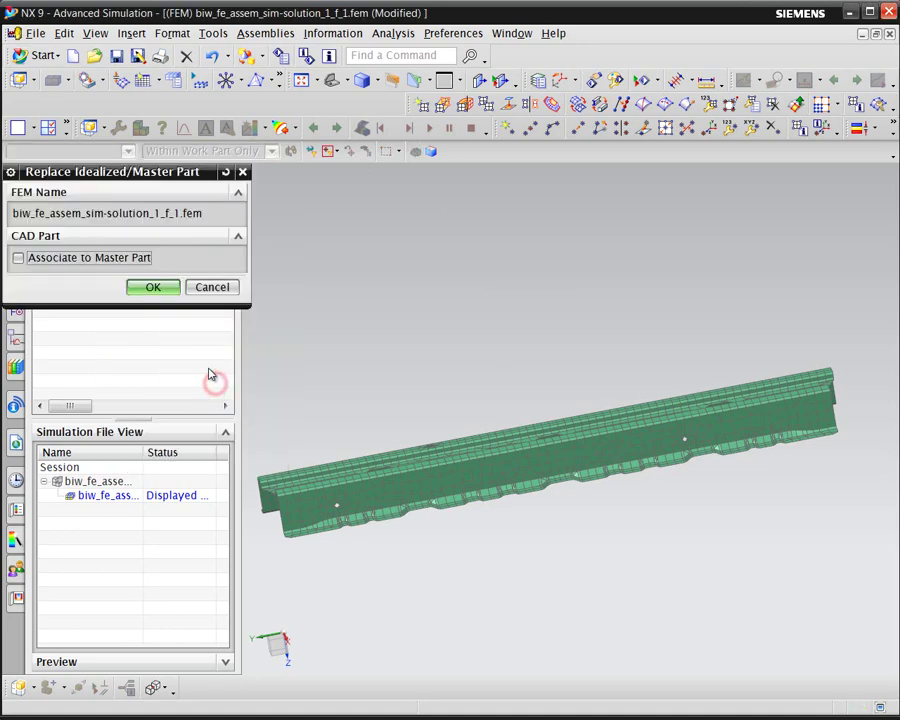
click(111, 262)
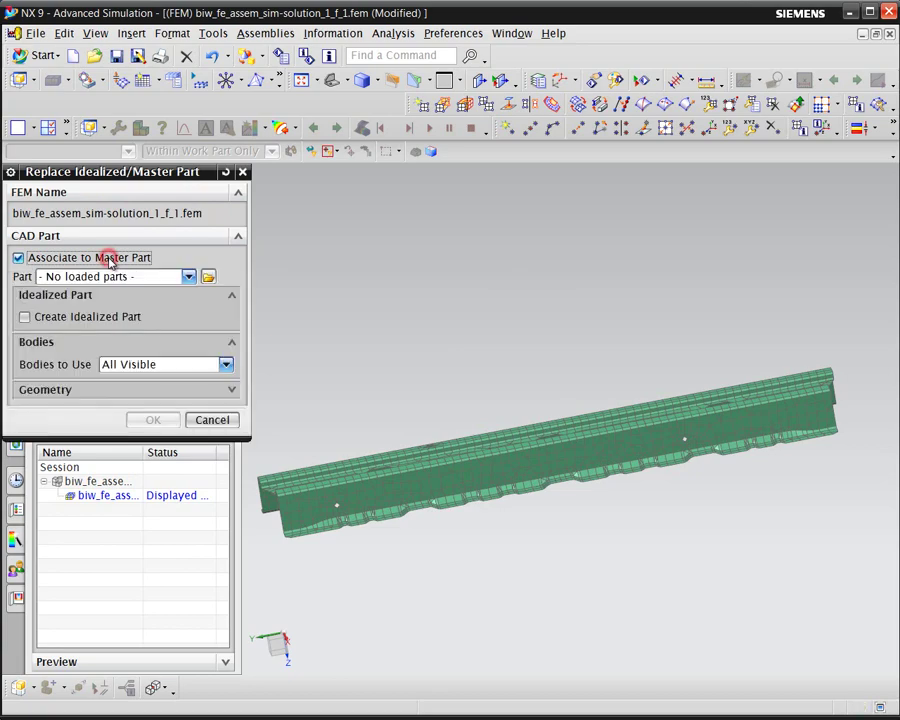
click(208, 276)
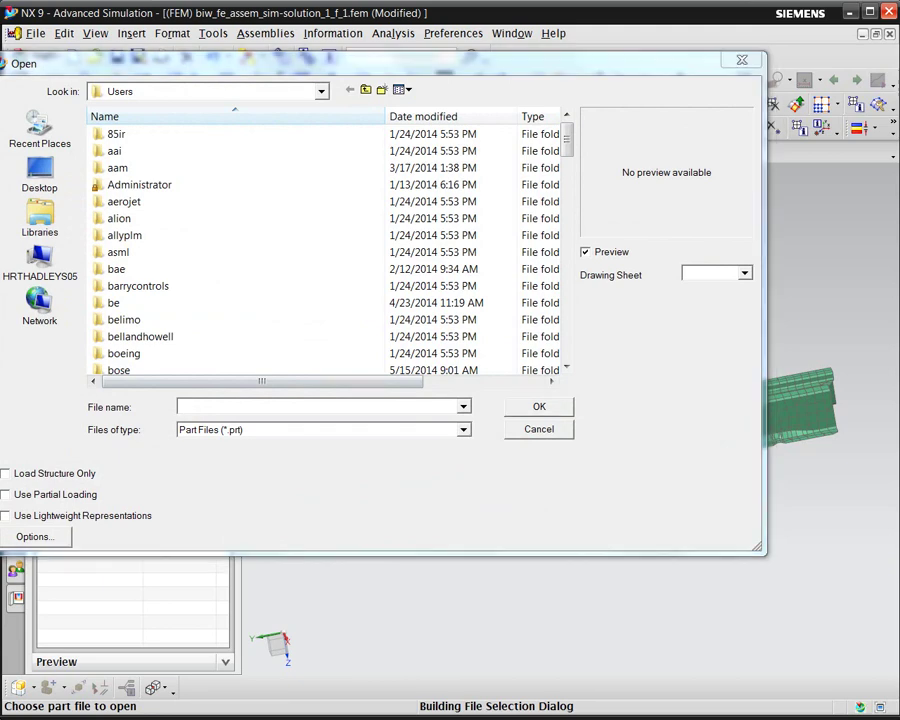
drag(569, 130, 526, 281)
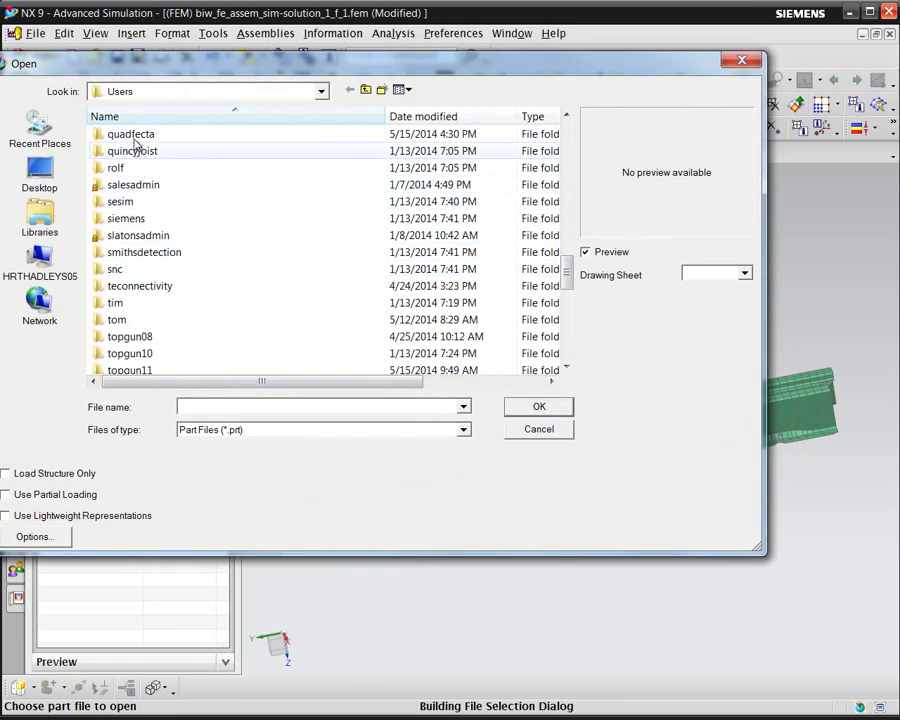
double_click(135, 138)
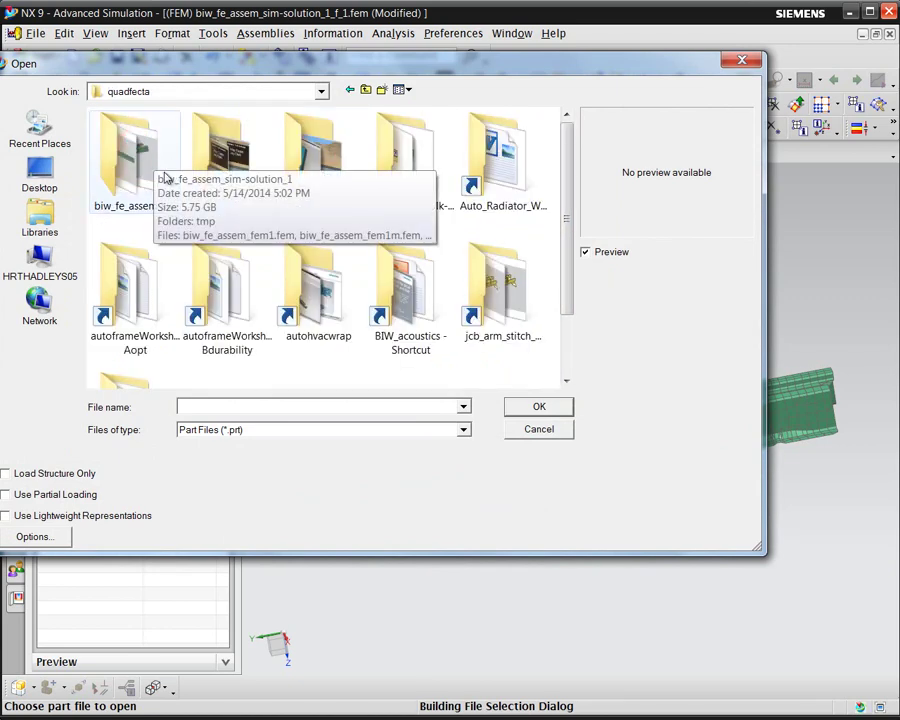
double_click(140, 183)
double_click(116, 136)
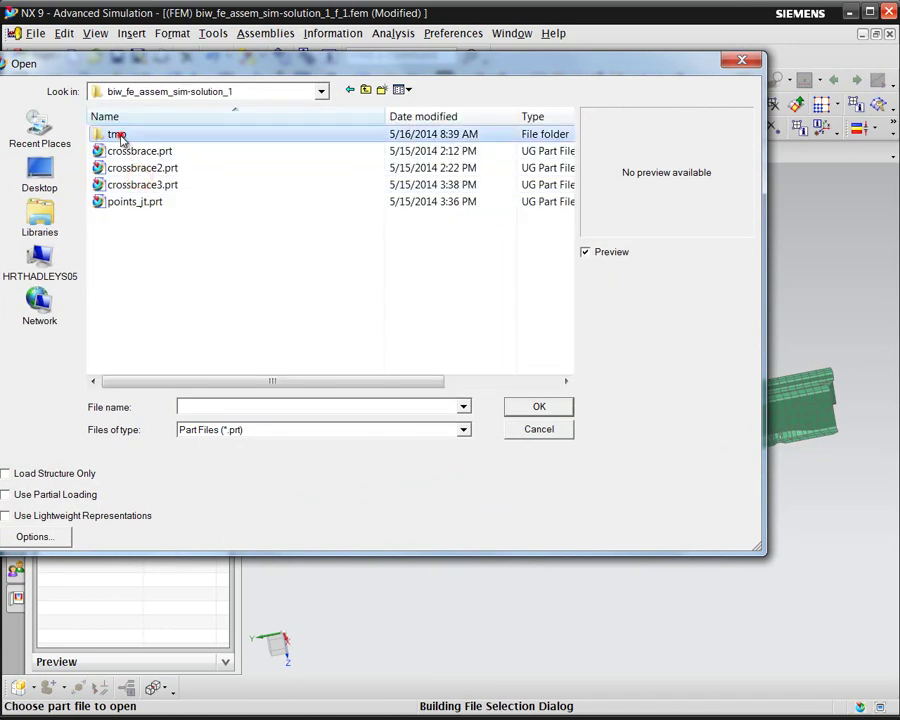
double_click(122, 136)
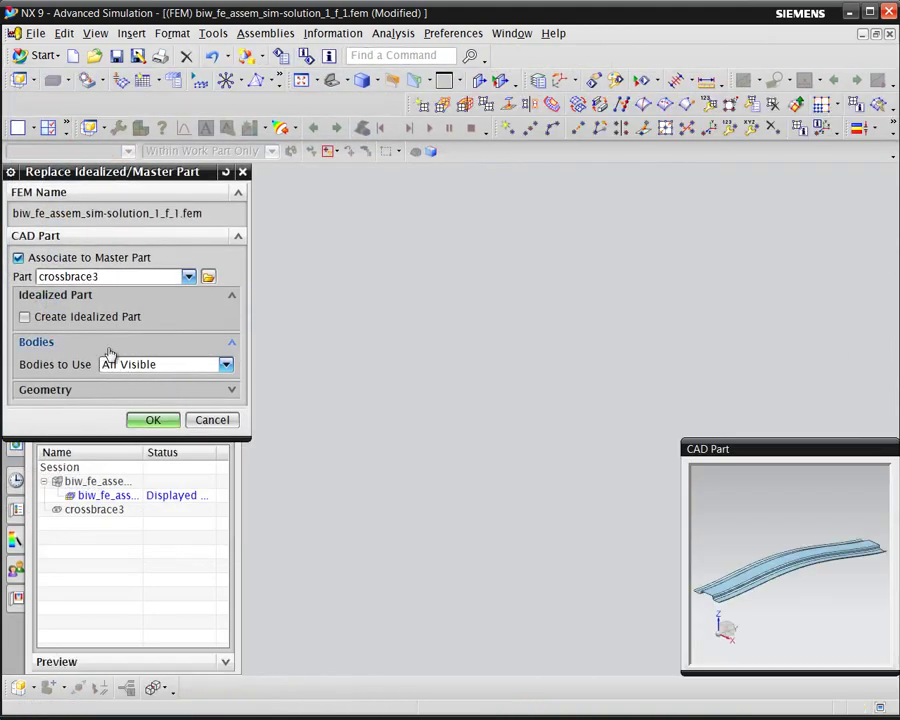
click(162, 366)
click(147, 395)
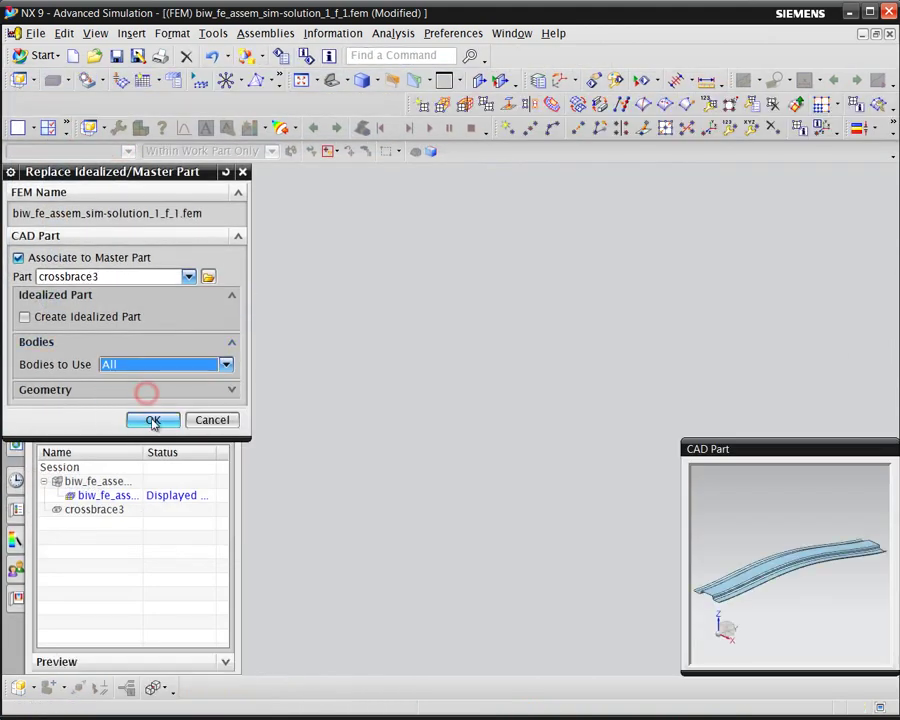
click(152, 420)
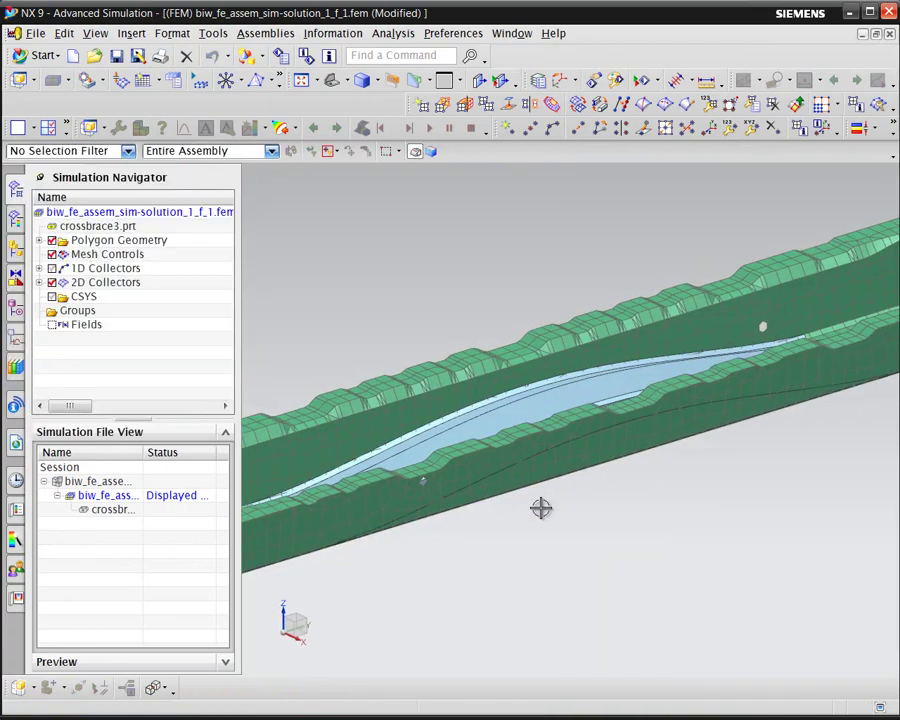
Hide the mesh elements at both ends of the cross brace, beyond the outermost hexagonal holes, using Show Hide for elements
middle_drag(538, 504, 614, 401)
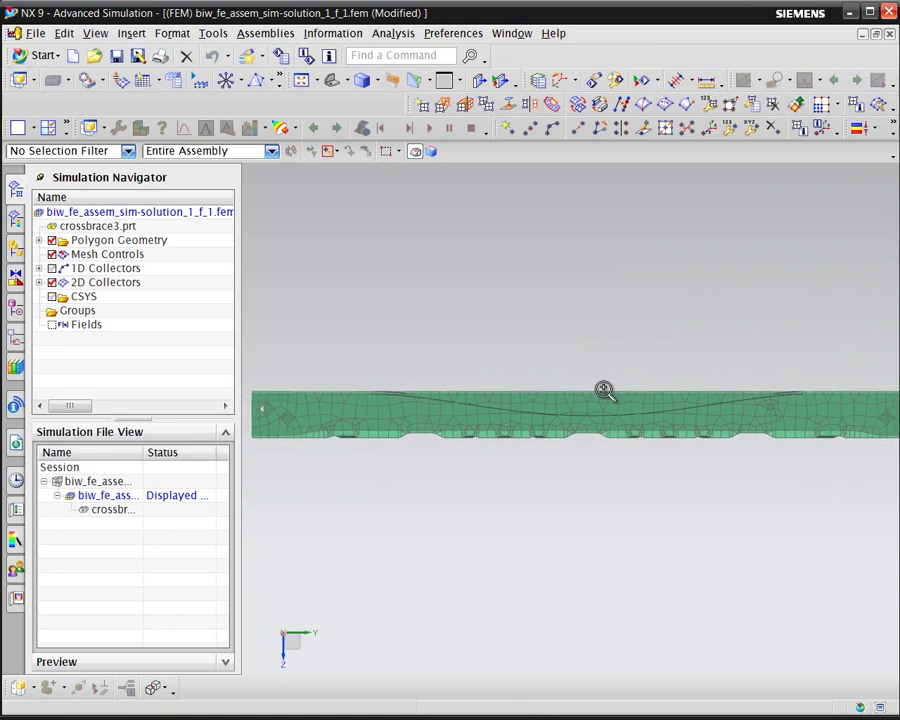
scroll(600, 382, down, 1)
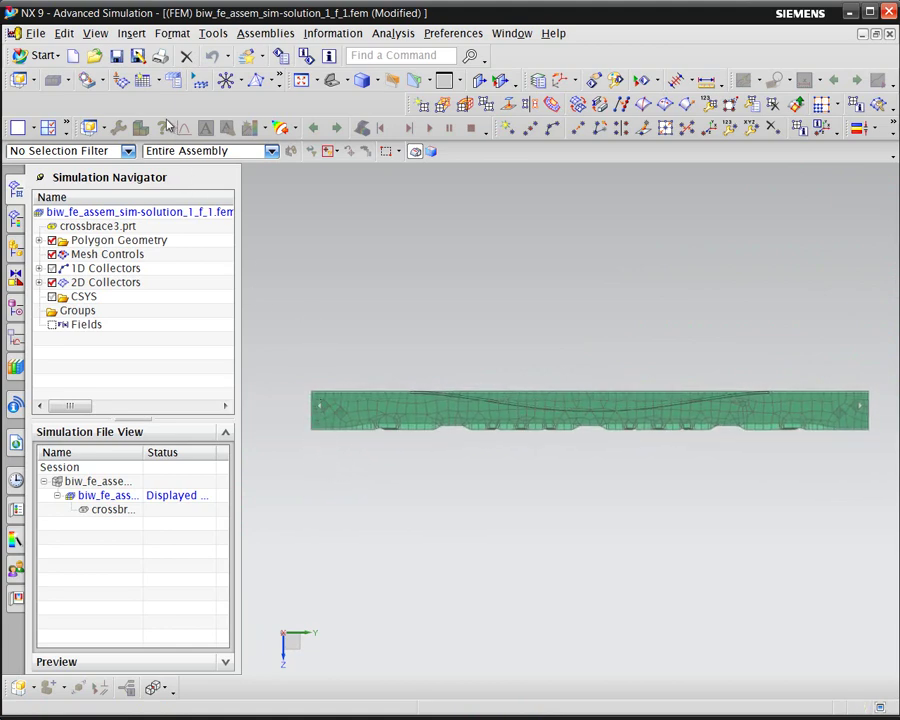
click(66, 34)
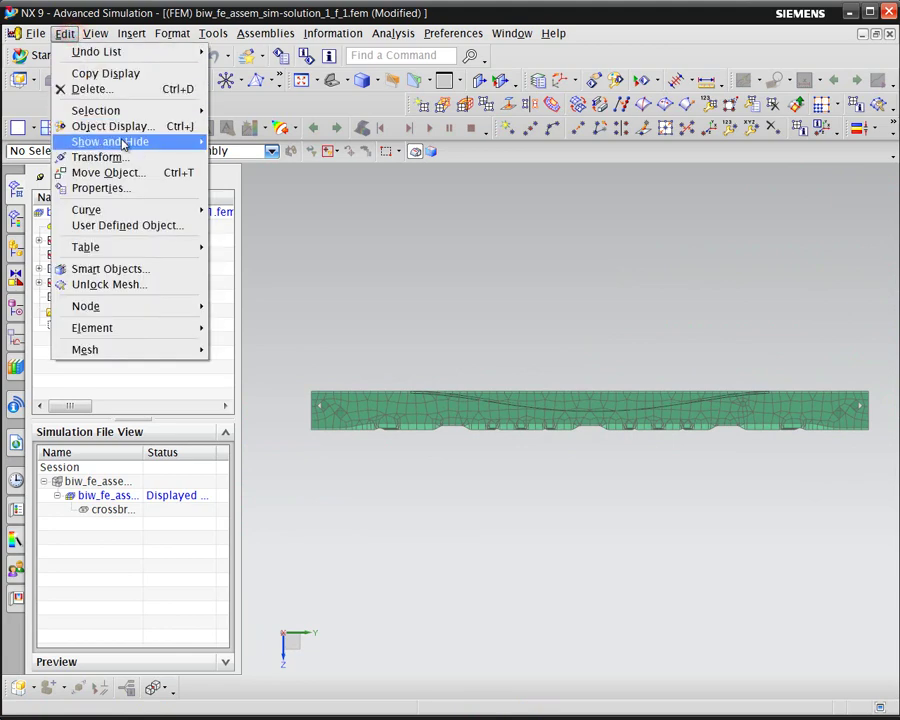
mouse_move(192, 142)
click(256, 177)
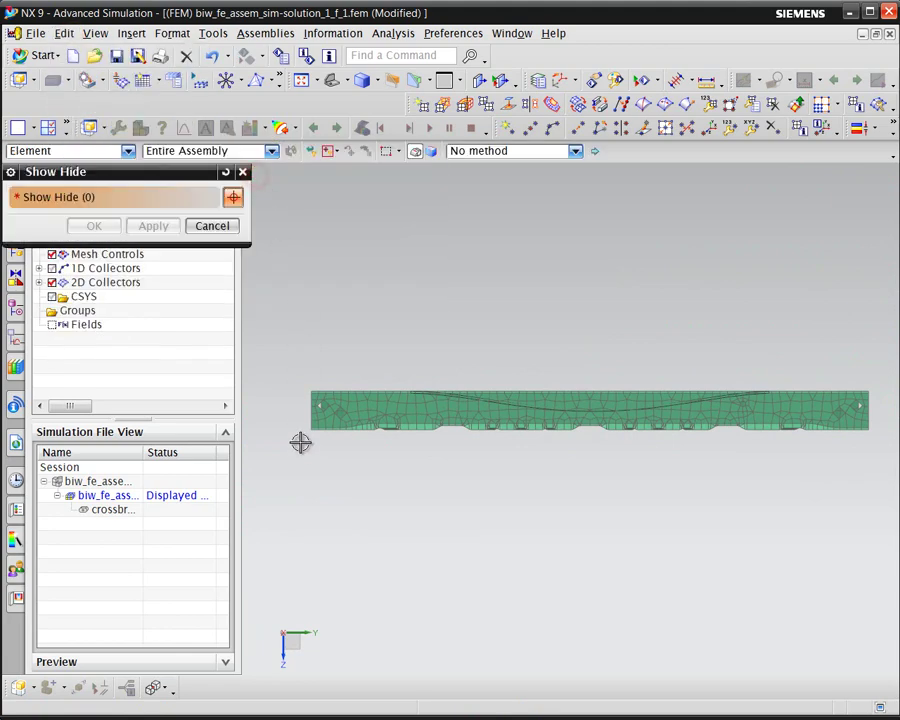
middle_drag(287, 378, 310, 438)
drag(273, 511, 412, 341)
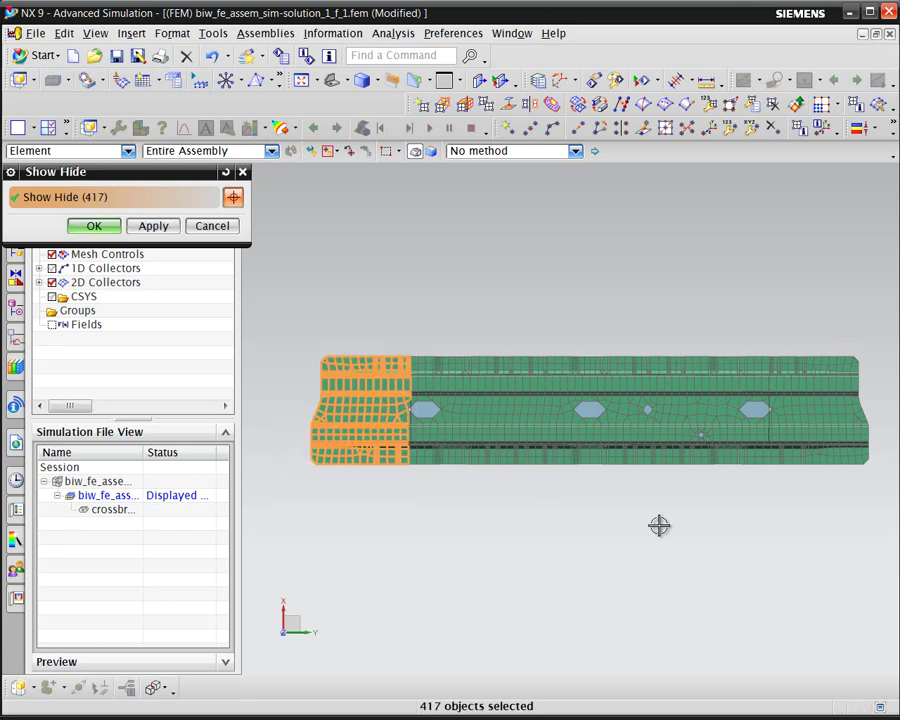
drag(882, 482, 765, 324)
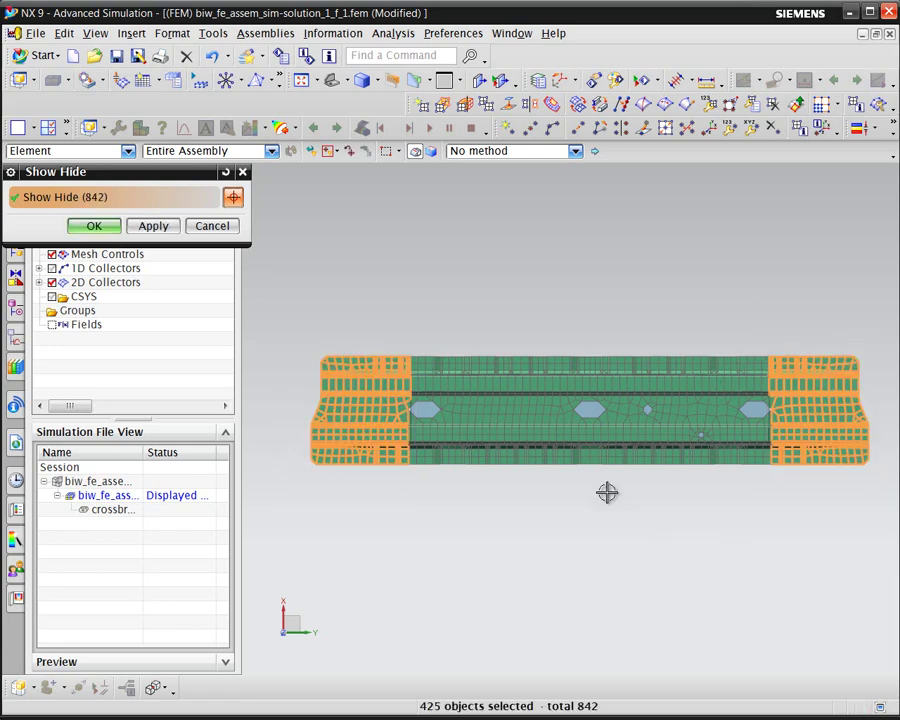
click(148, 225)
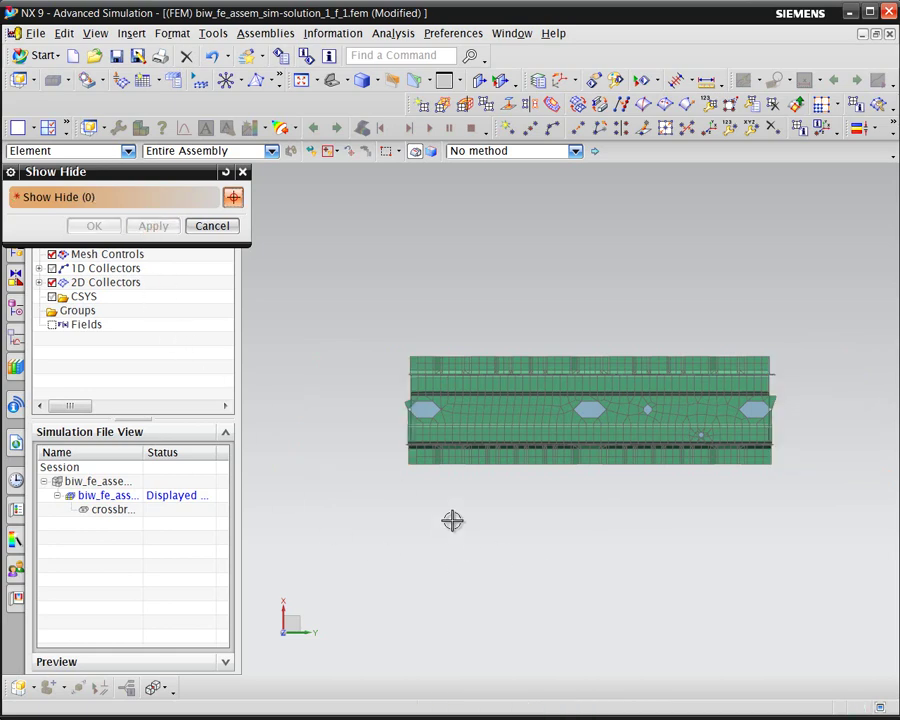
Hide the two stray elements at one cut end together with the flange elements along the open edges of both side walls
ctrl+middle_drag(455, 518, 460, 592)
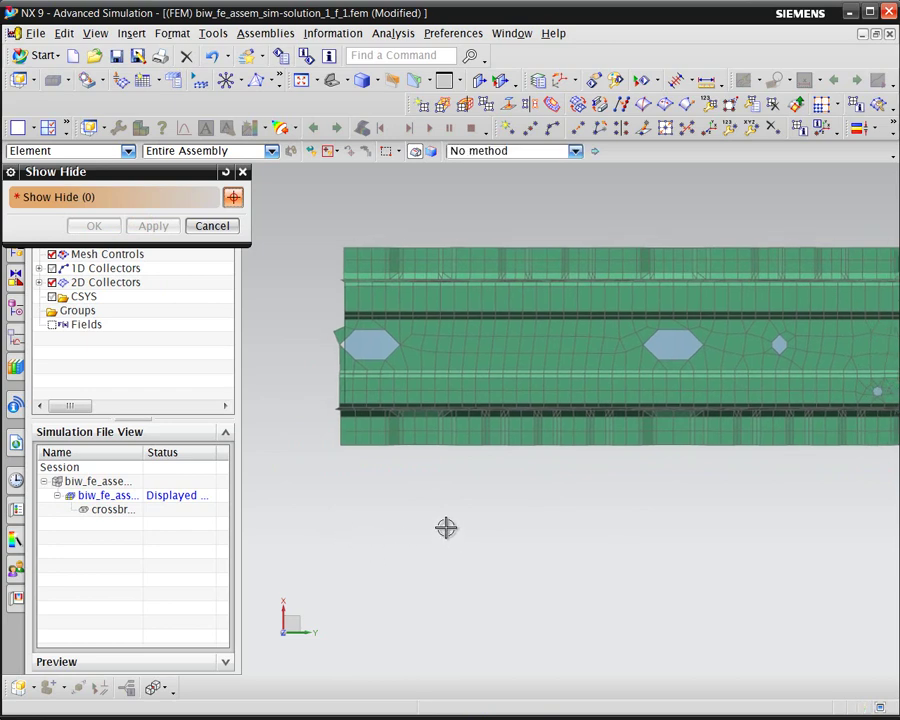
click(340, 332)
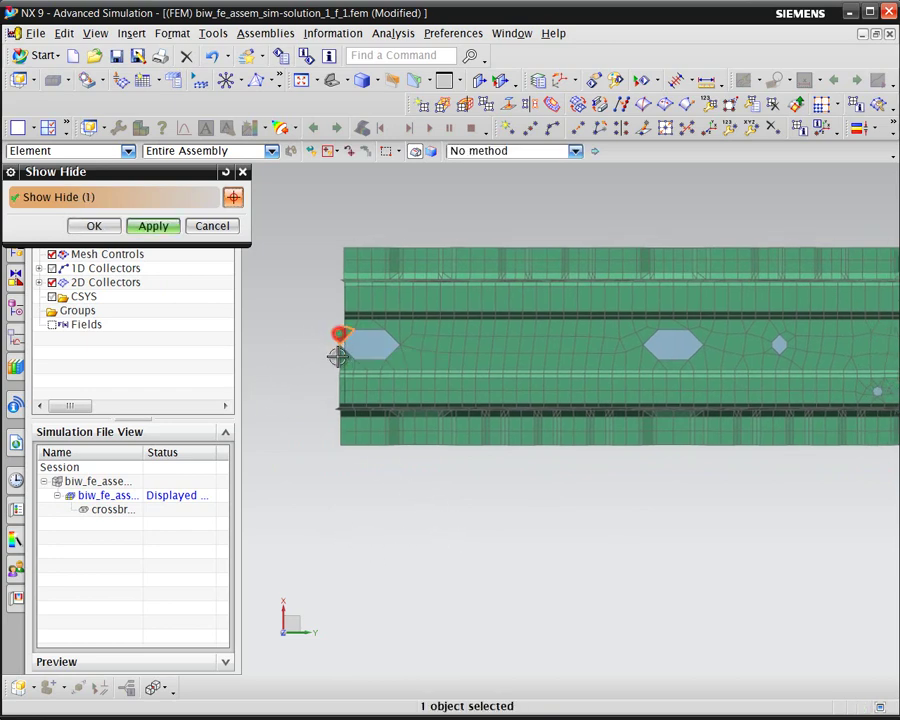
click(343, 360)
middle_drag(333, 491, 340, 411)
scroll(337, 311, up, 5)
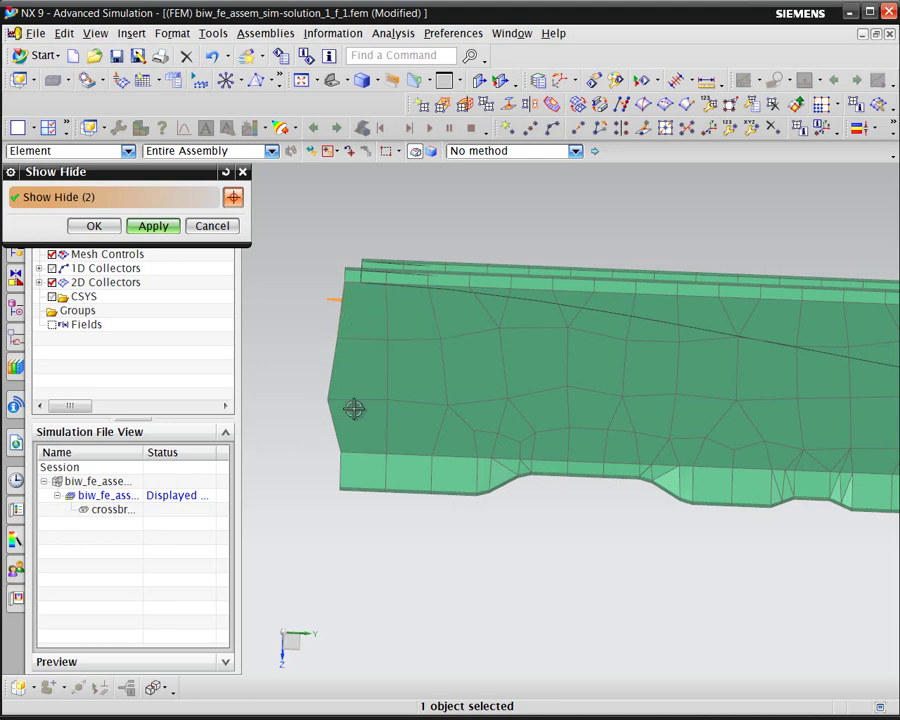
scroll(293, 410, down, 4)
scroll(288, 410, down, 4)
scroll(287, 410, up, 2)
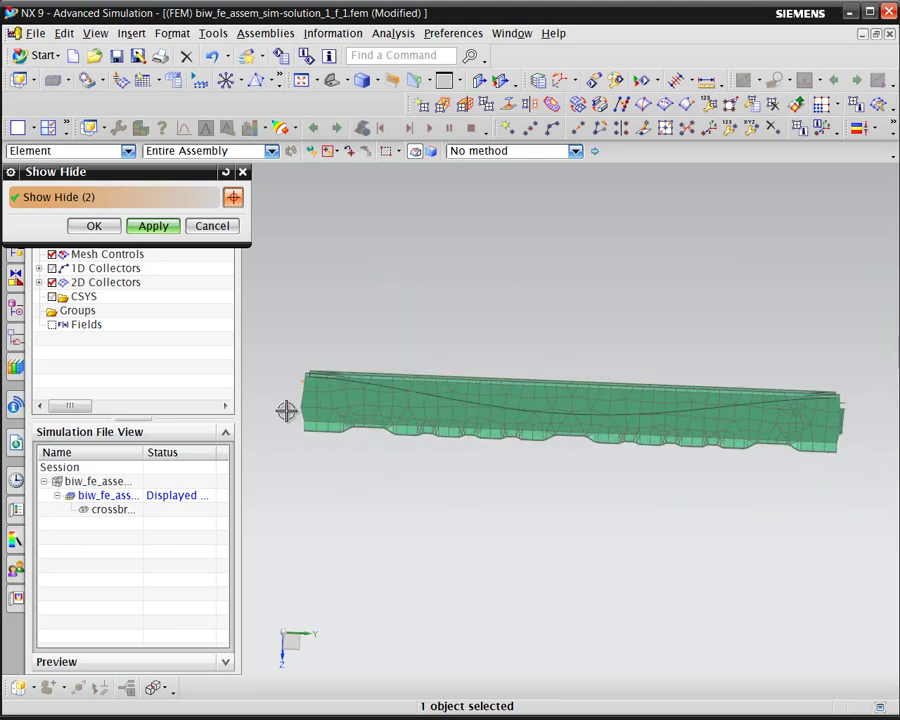
key(F8)
drag(275, 489, 870, 428)
middle_drag(643, 508, 520, 532)
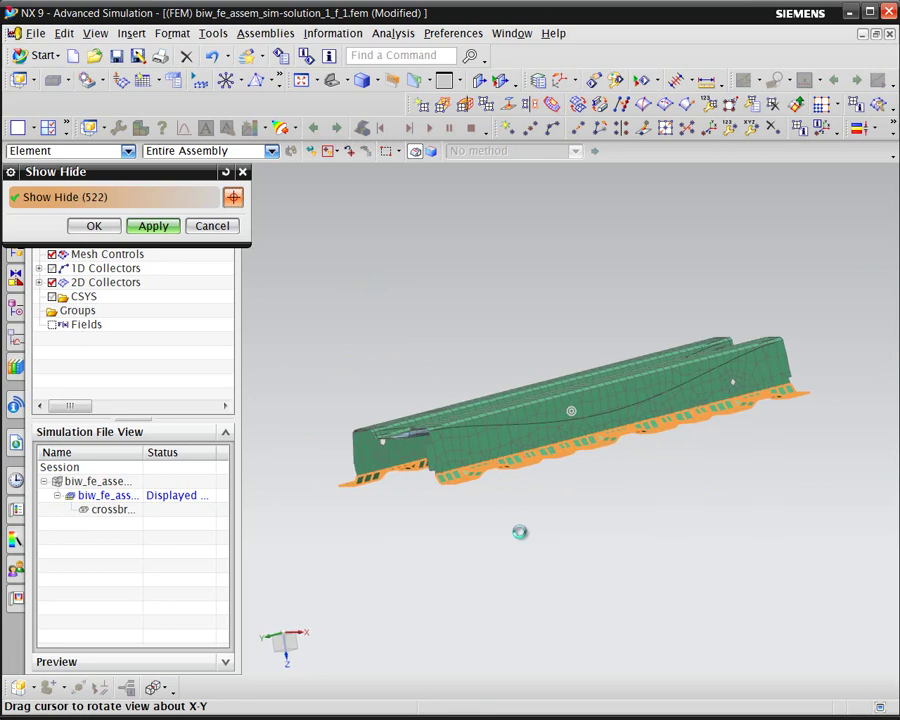
click(96, 225)
Start a manual mesh morph on all displayed cross brace elements and activate node selection for a Fixed mapping
middle_drag(371, 355, 480, 428)
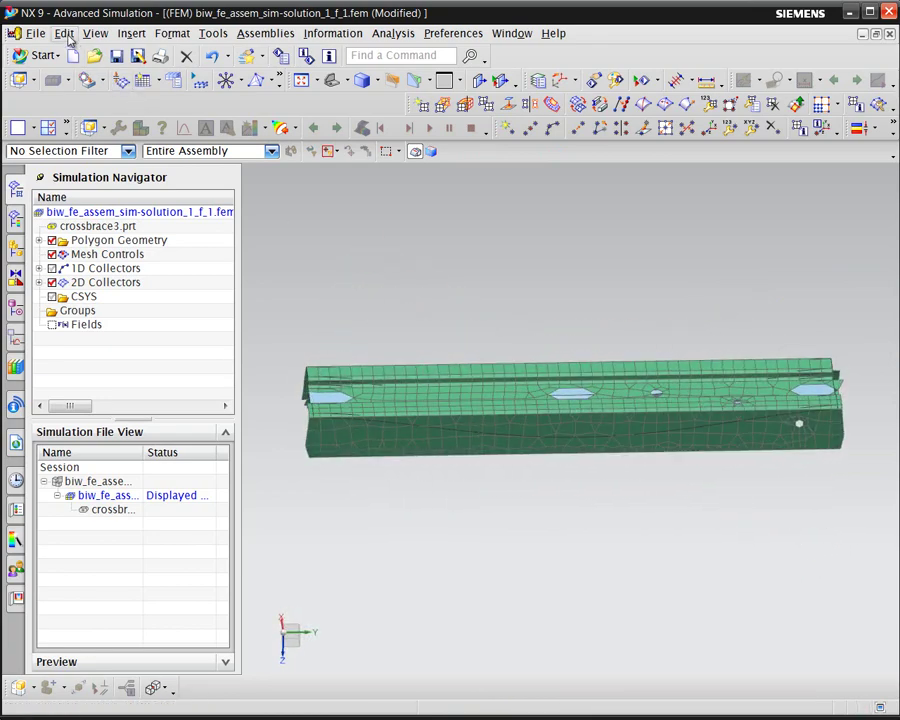
click(64, 33)
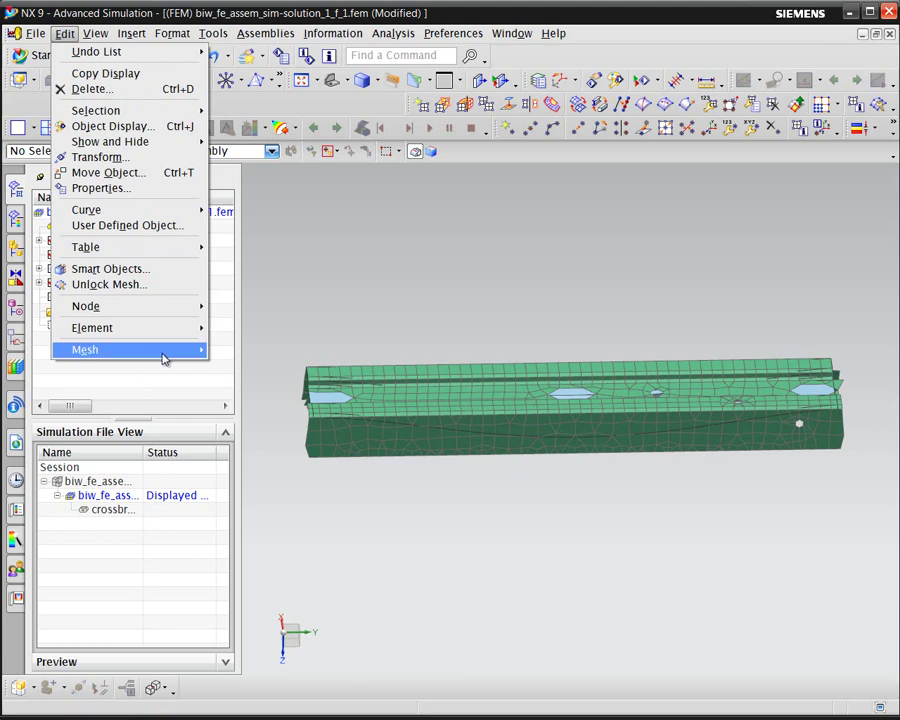
mouse_move(165, 350)
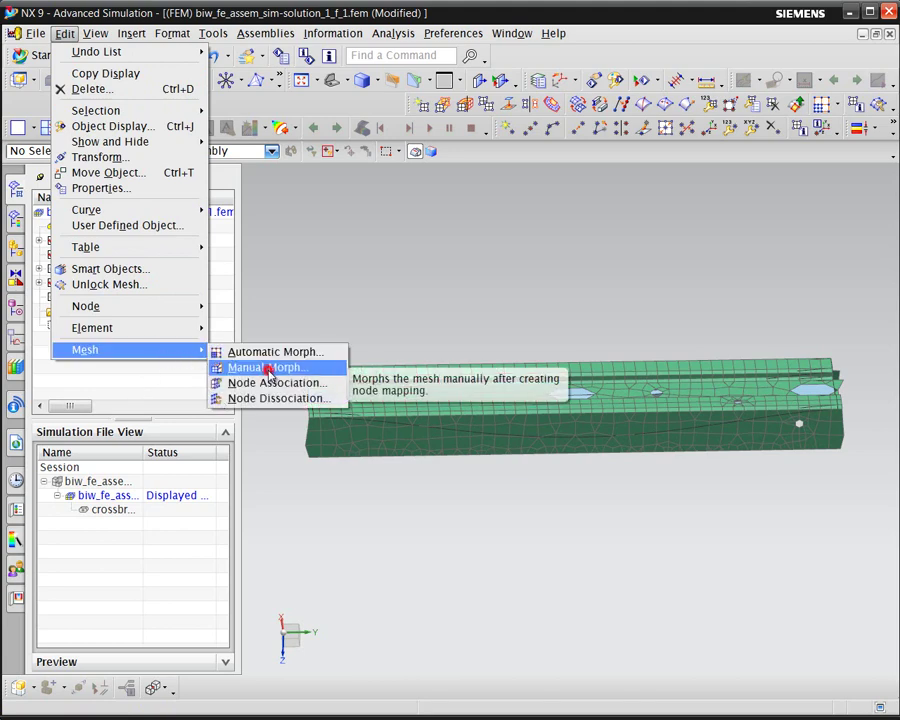
click(268, 368)
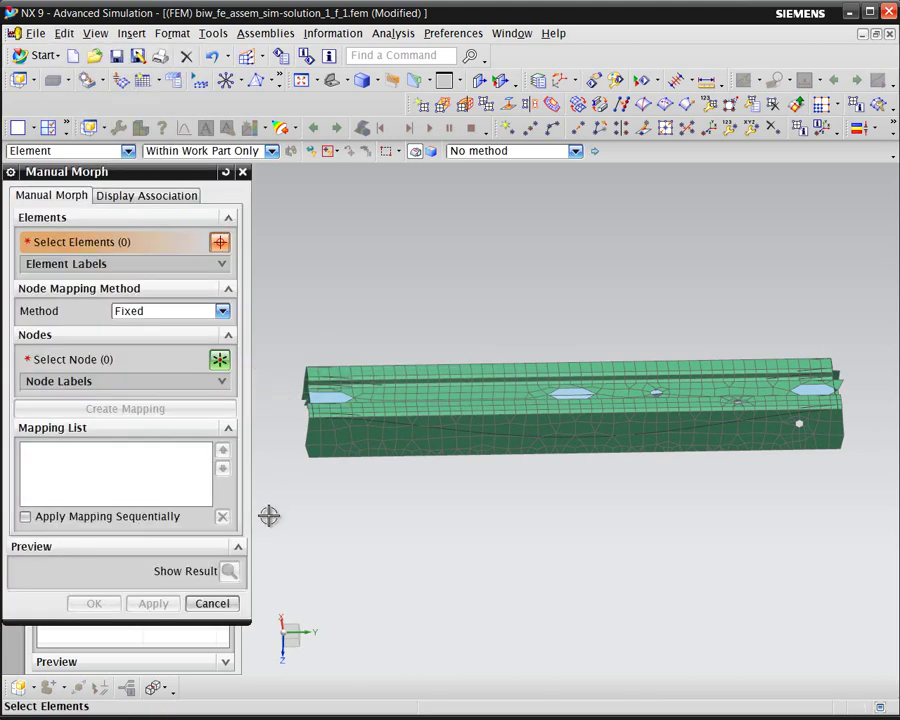
drag(267, 518, 870, 308)
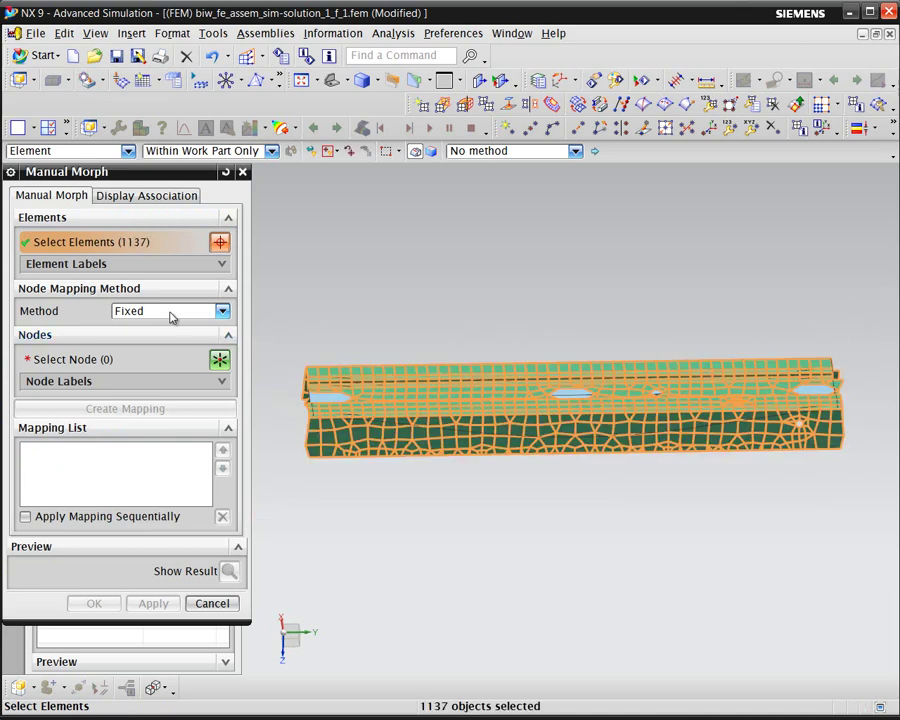
middle_drag(386, 513, 364, 480)
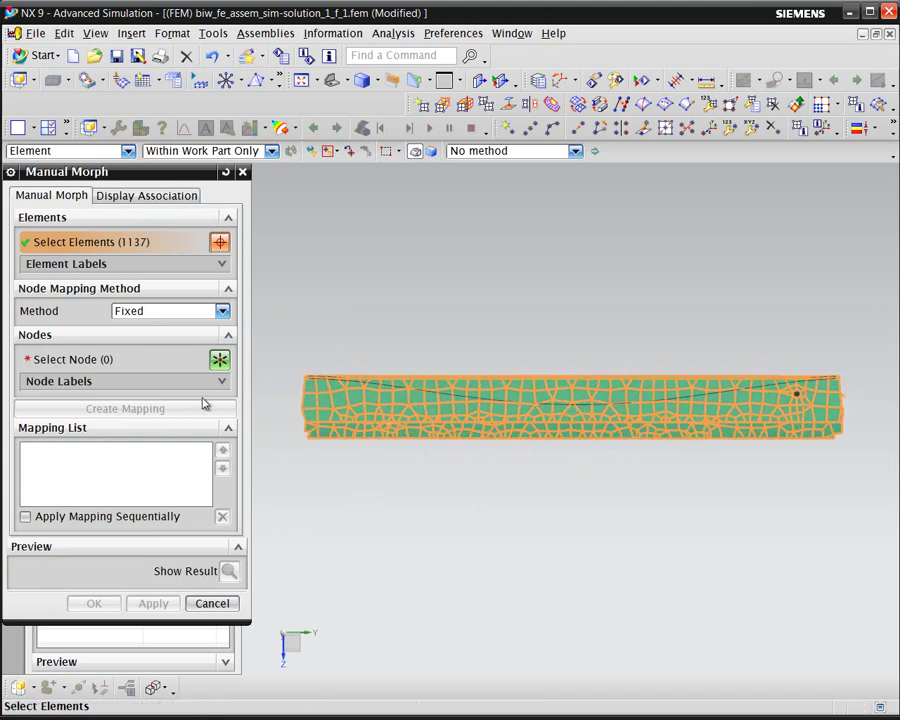
click(146, 360)
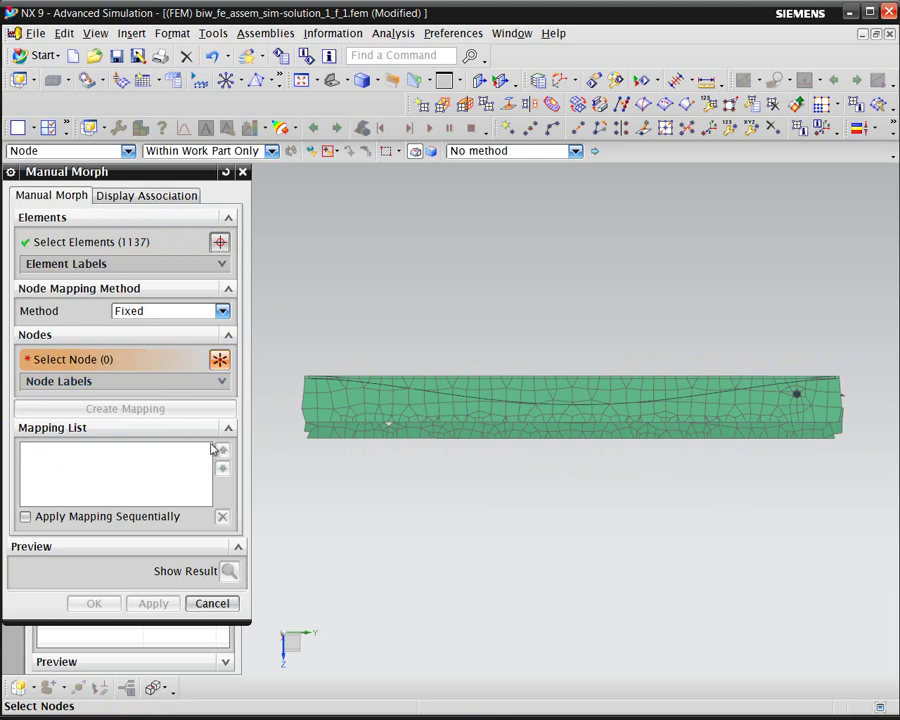
middle_drag(360, 456, 357, 482)
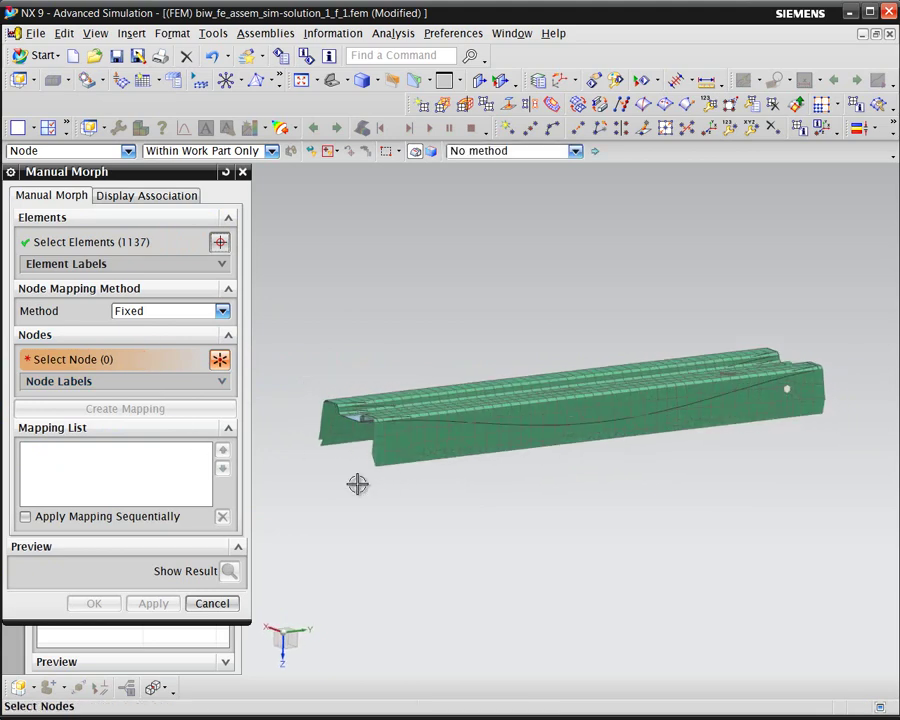
scroll(310, 456, up, 3)
middle_drag(310, 456, 449, 198)
click(507, 152)
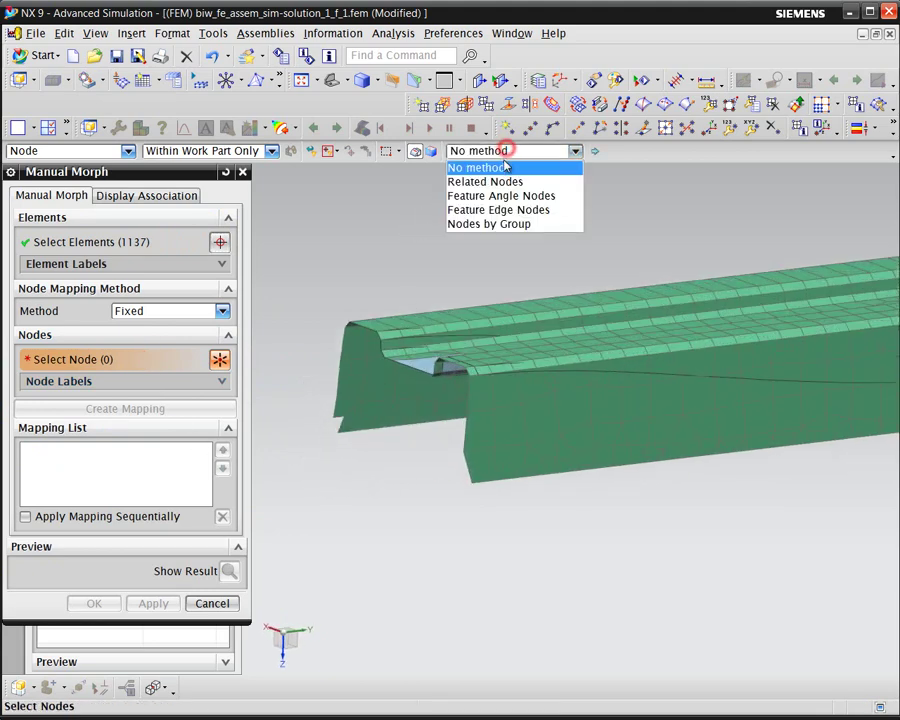
click(515, 211)
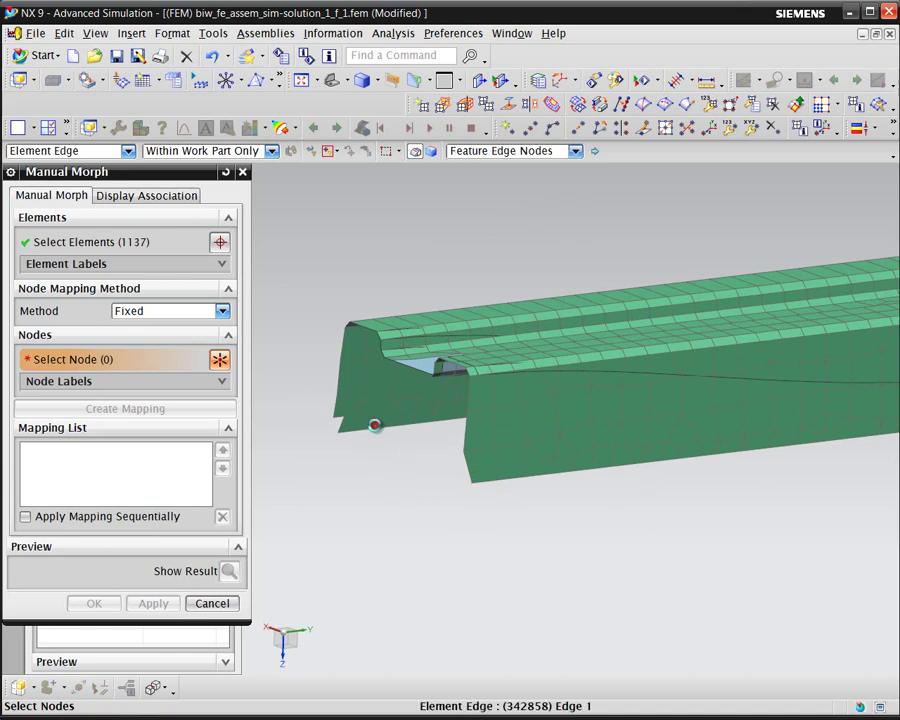
middle_drag(378, 476, 366, 467)
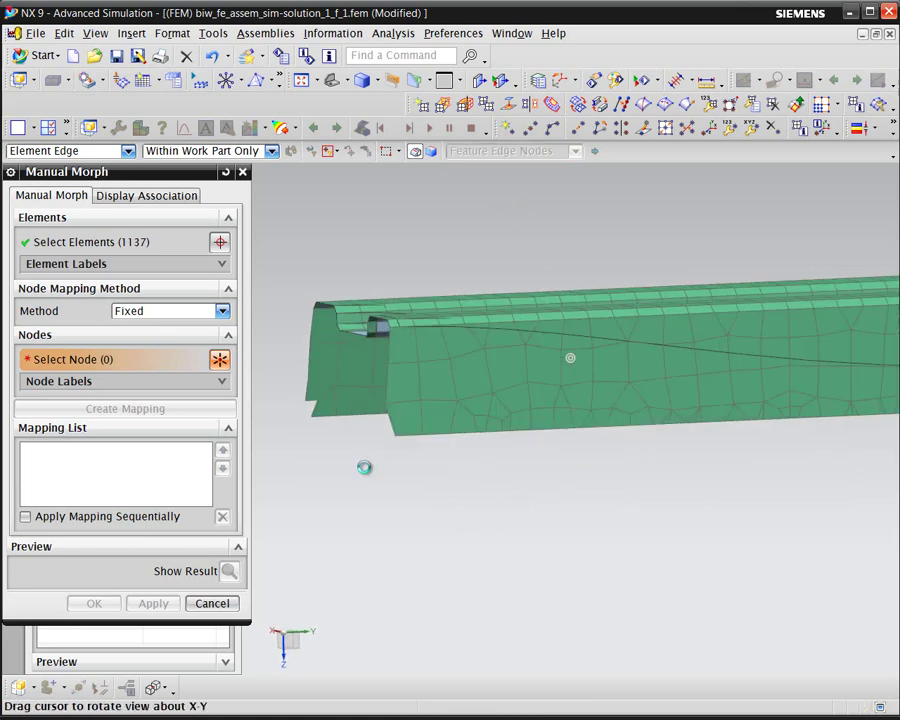
key(F8)
ctrl+middle_drag(372, 540, 311, 430)
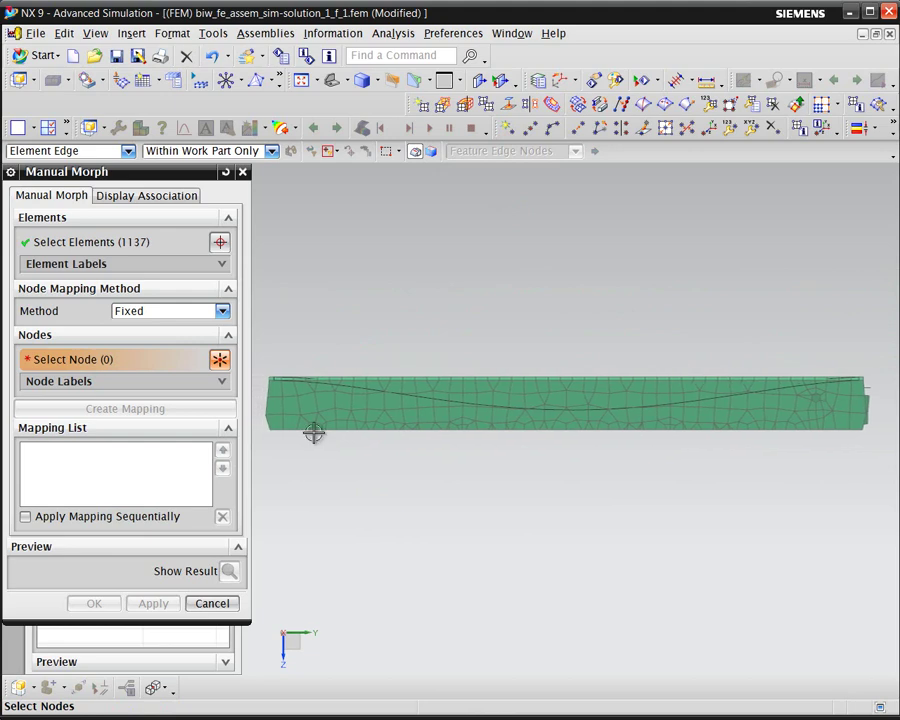
click(486, 153)
click(486, 166)
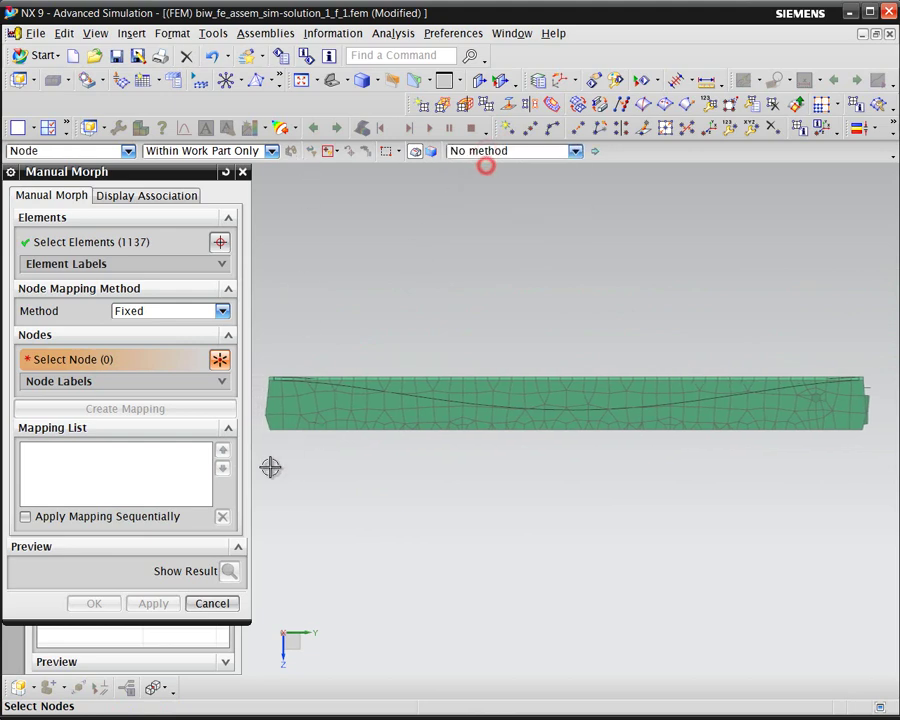
Create a Fixed node mapping for all nodes along the open edges of the brace's two side walls
drag(262, 469, 888, 428)
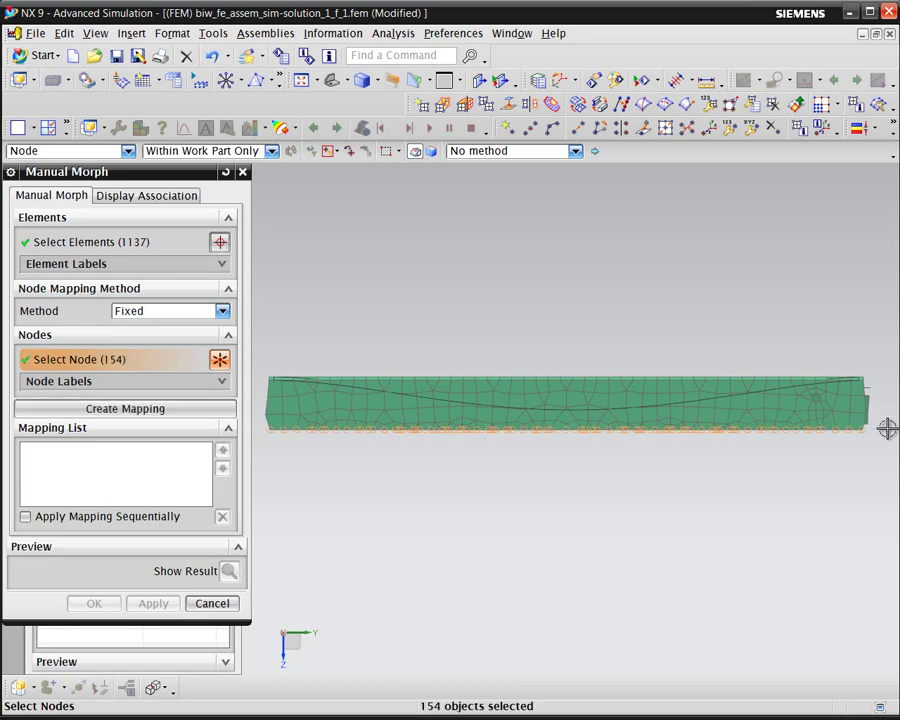
middle_drag(533, 507, 609, 524)
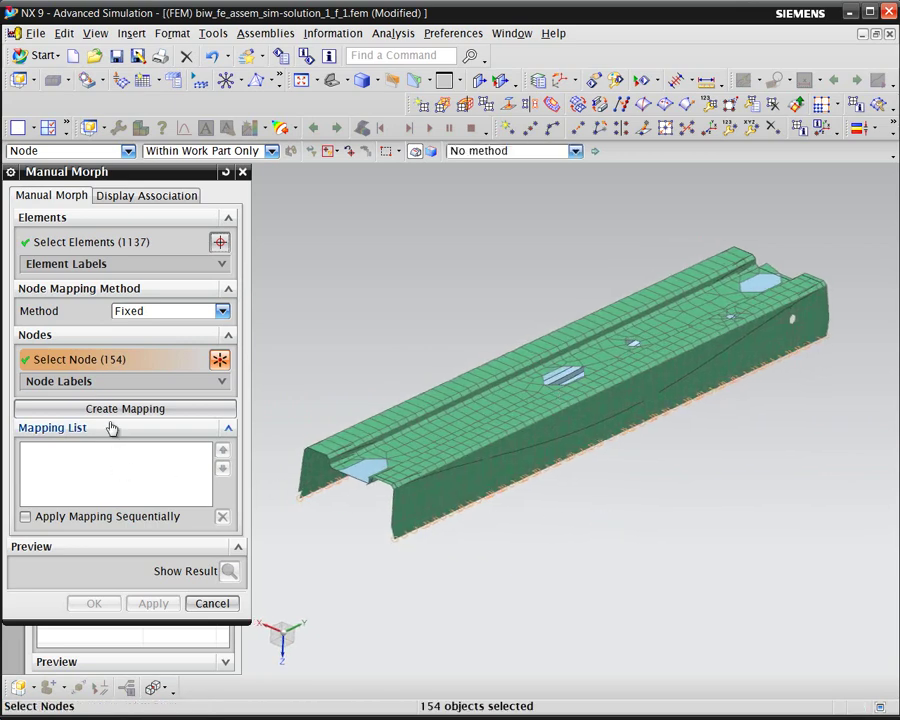
click(116, 407)
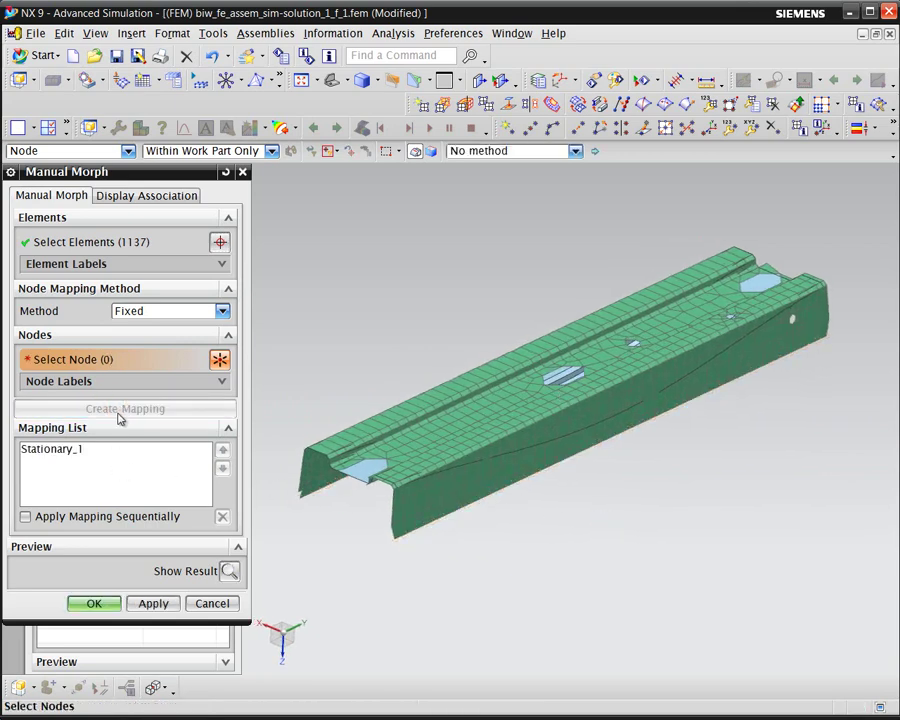
Set the mapping method to Node to Edge and select the bend edge nodes atop the near side wall using Feature Edge Nodes
click(166, 311)
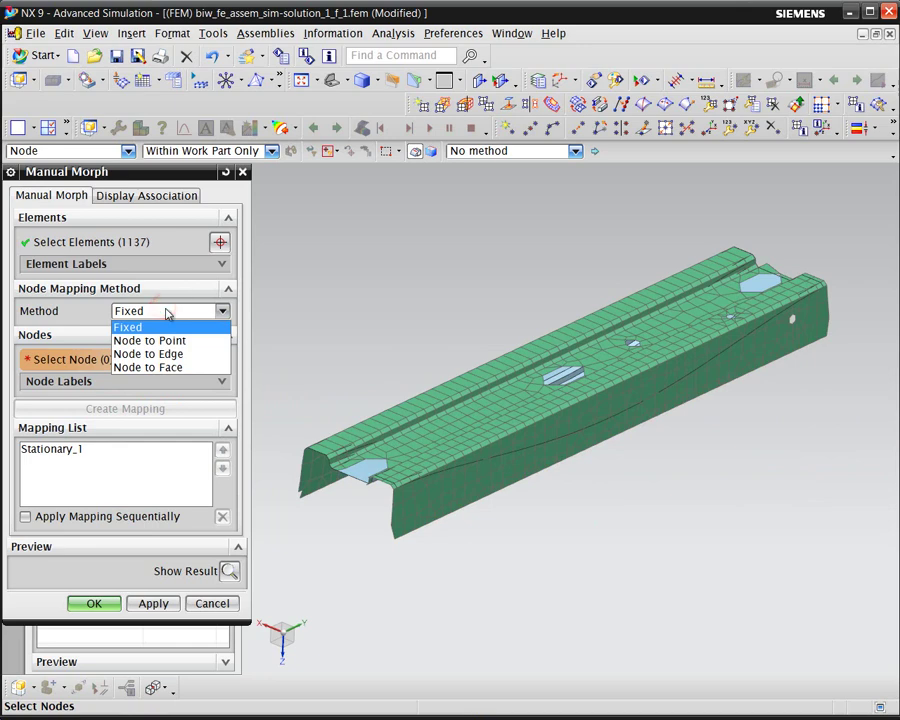
click(186, 355)
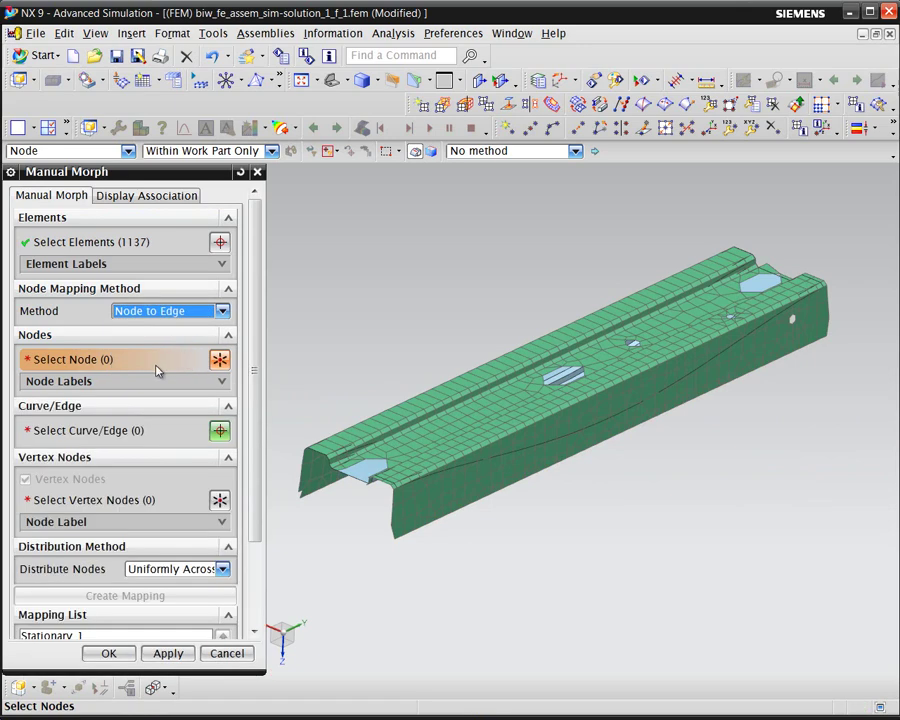
middle_drag(453, 553, 482, 520)
scroll(444, 542, up, 3)
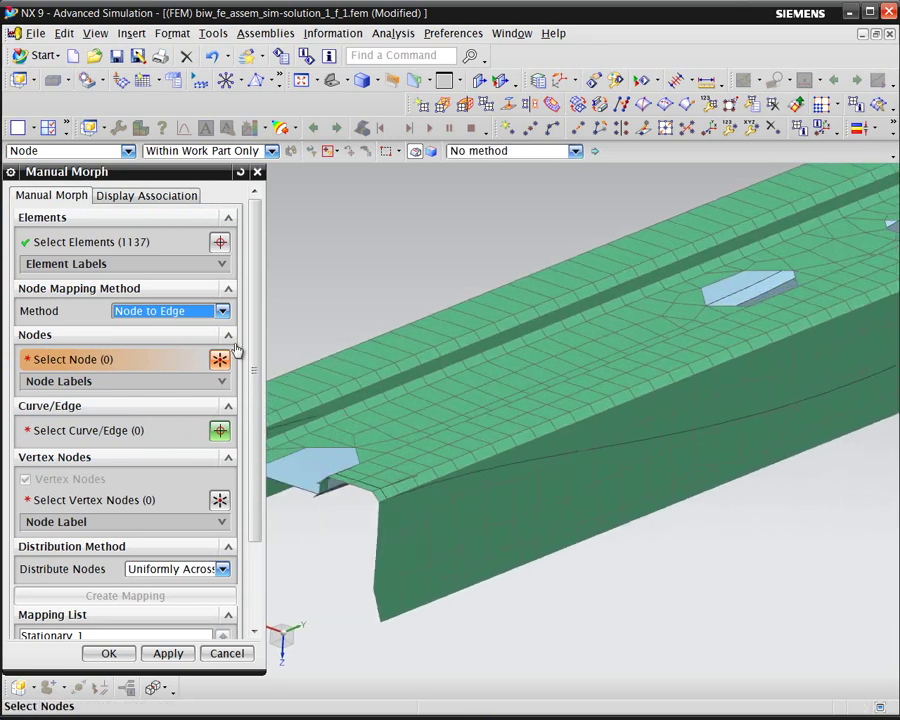
click(503, 152)
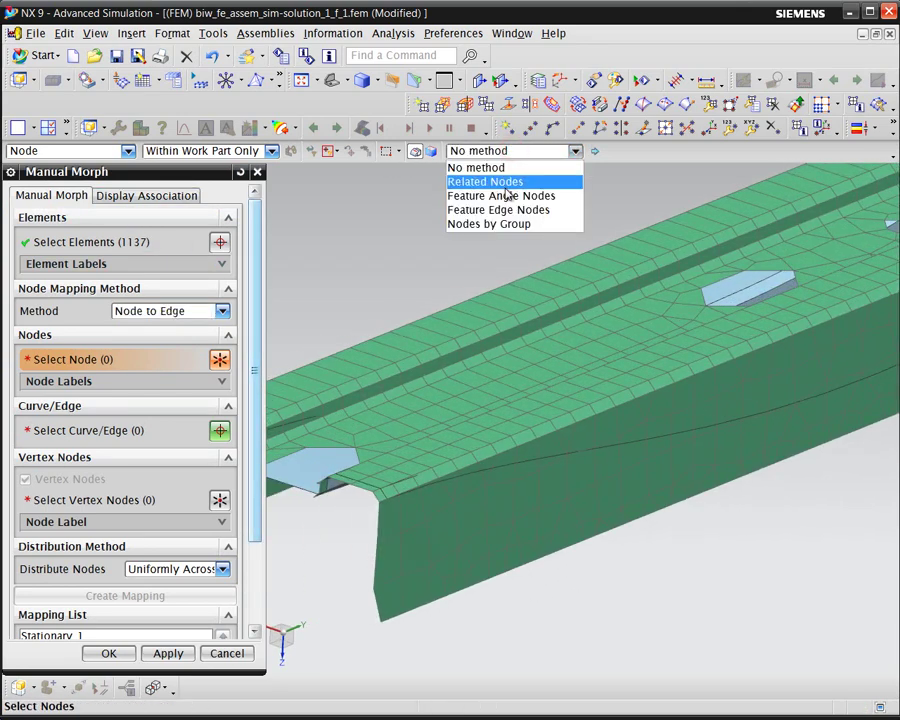
click(505, 210)
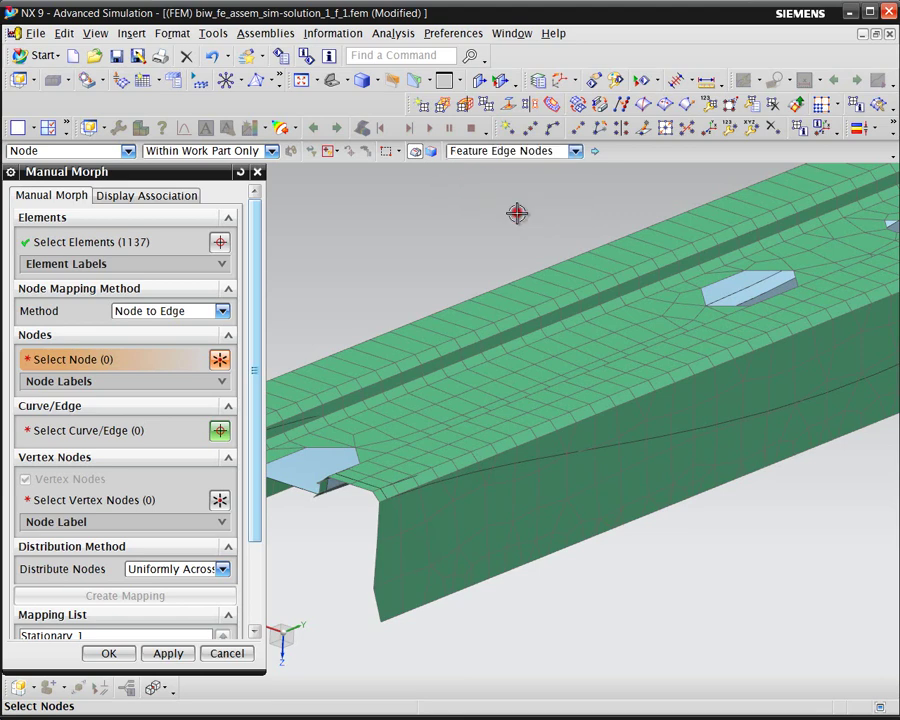
click(410, 488)
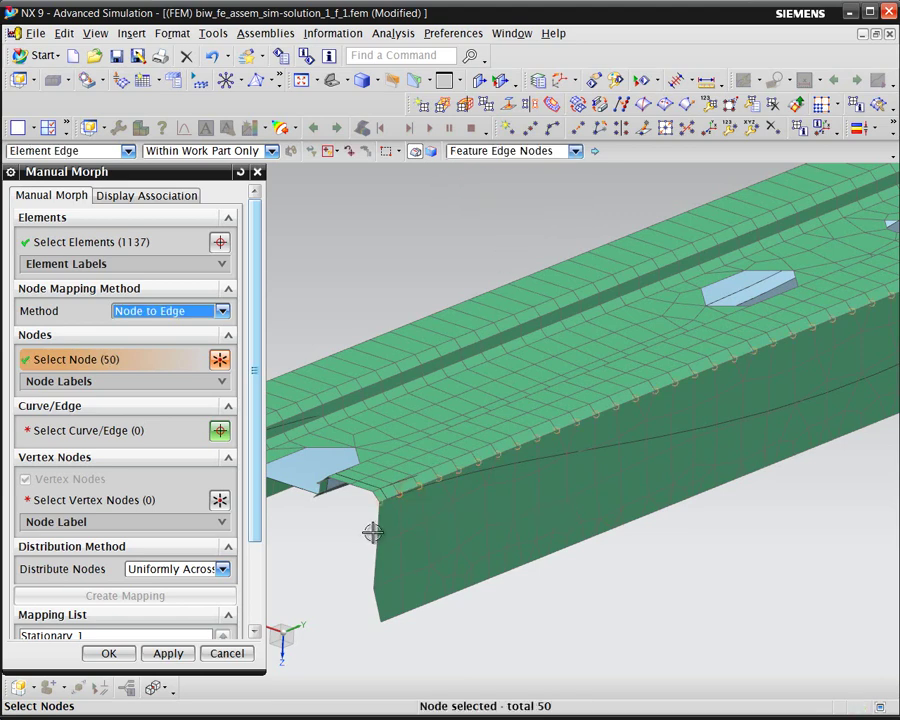
scroll(399, 521, up, 3)
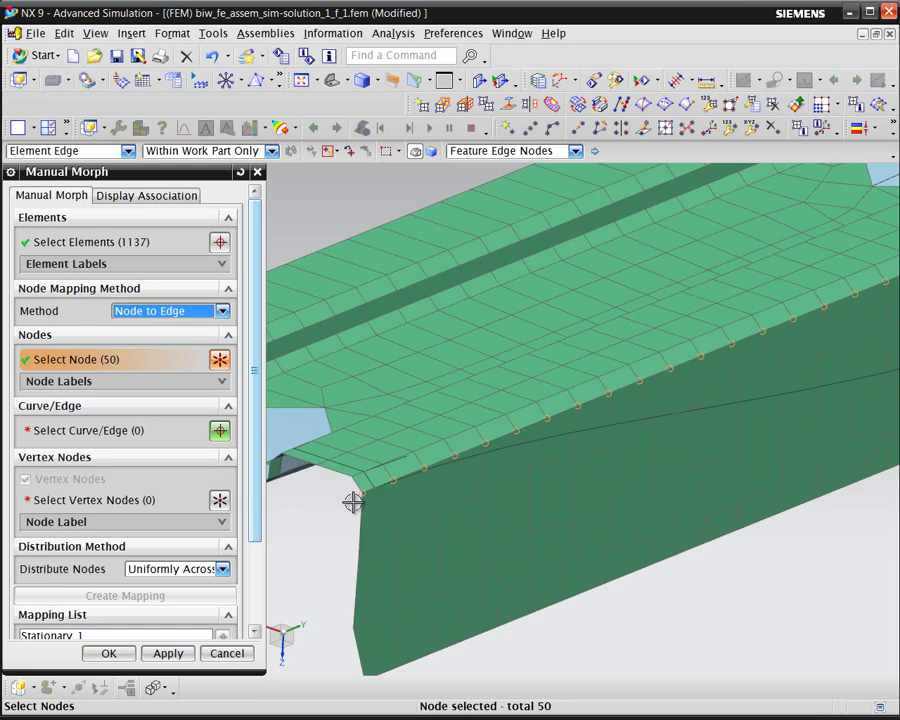
scroll(353, 502, down, 4)
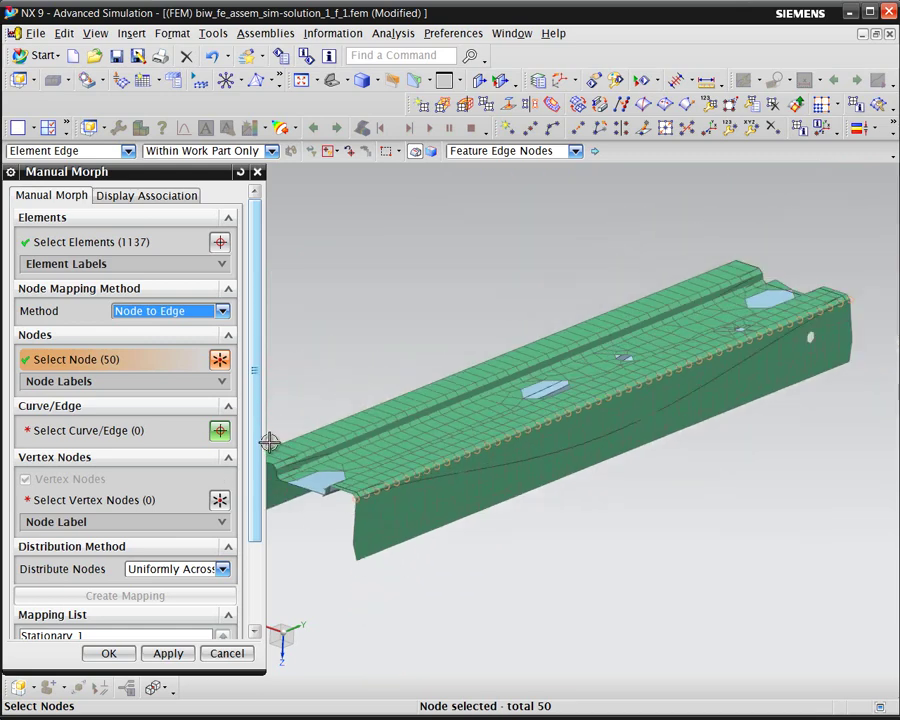
Choose the curved CAD edge crossing the near side wall as target and the node row's near and far end nodes as vertex nodes
click(114, 428)
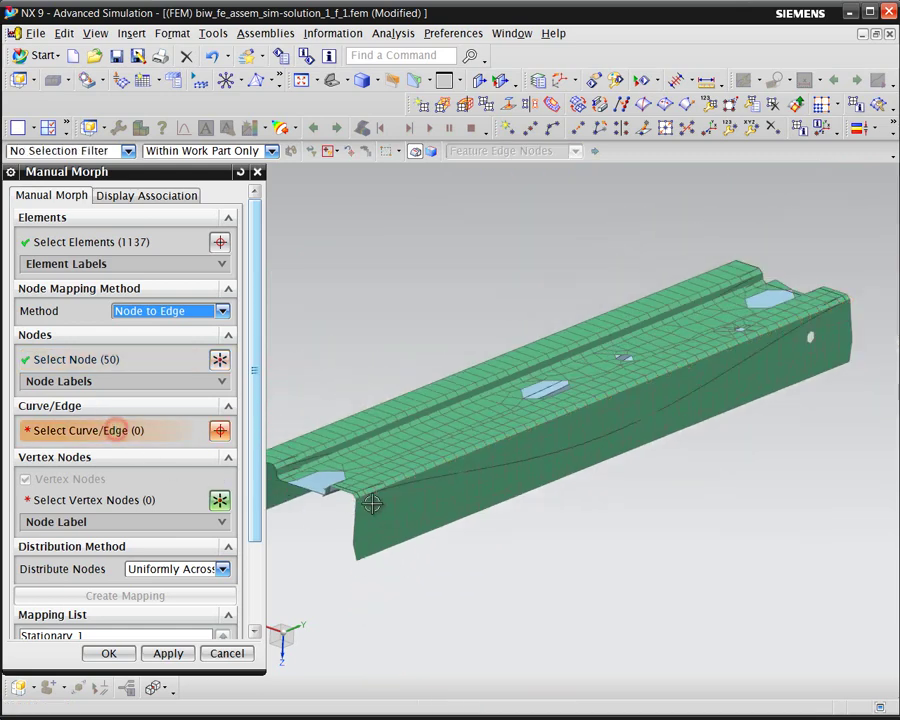
click(415, 479)
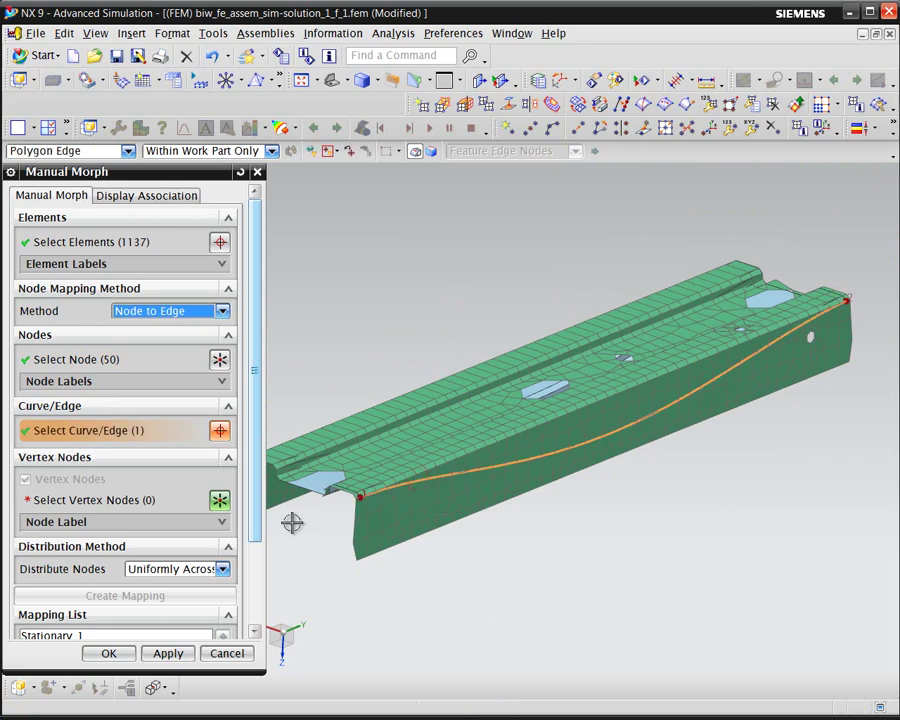
scroll(337, 517, up, 4)
middle_click(322, 510)
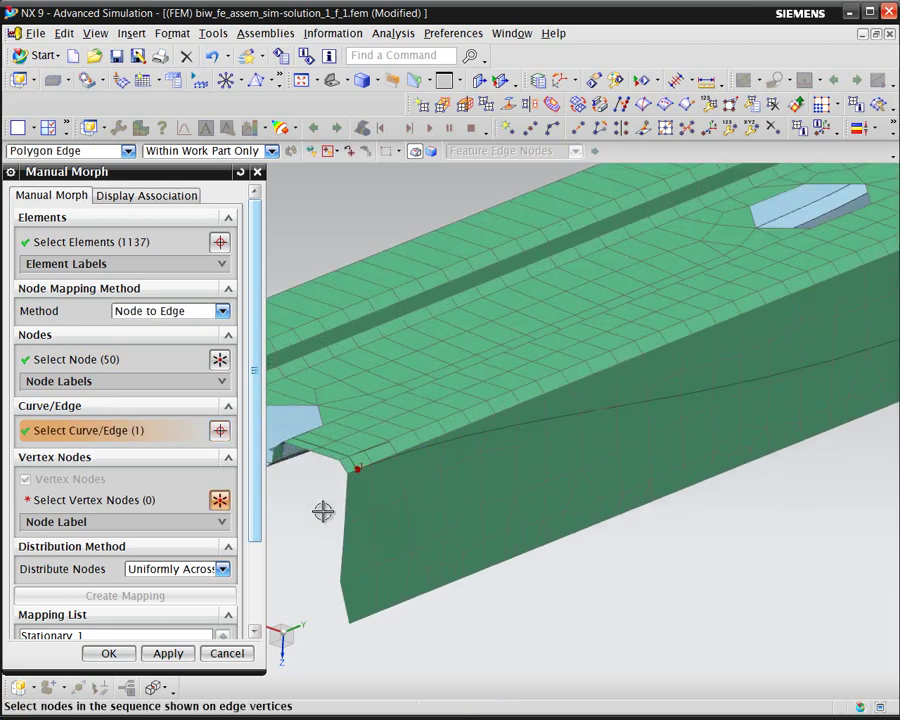
click(346, 471)
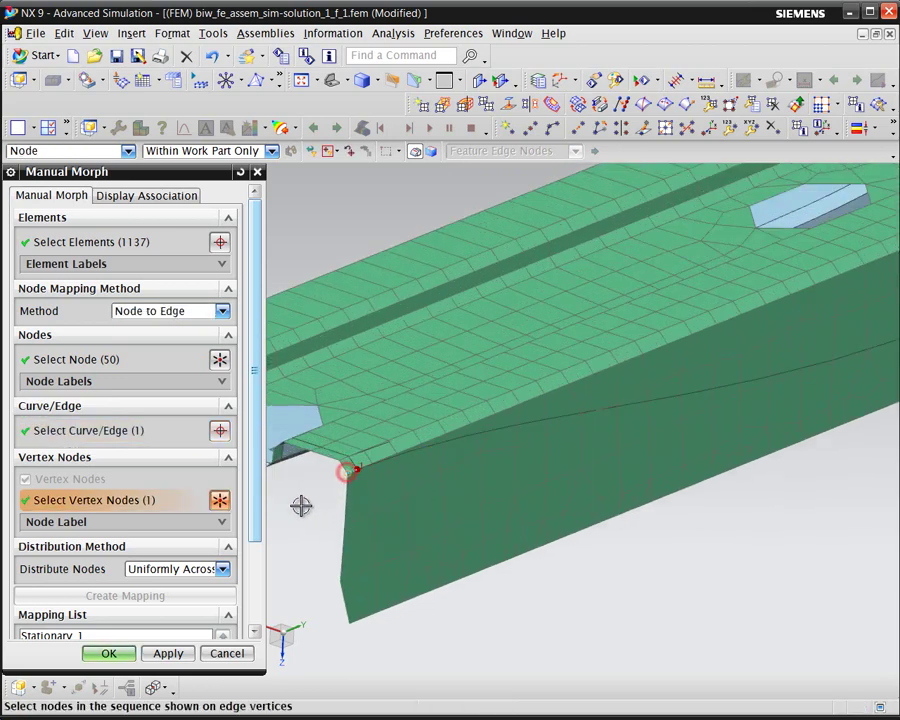
scroll(410, 472, down, 5)
scroll(614, 324, up, 4)
scroll(615, 410, up, 1)
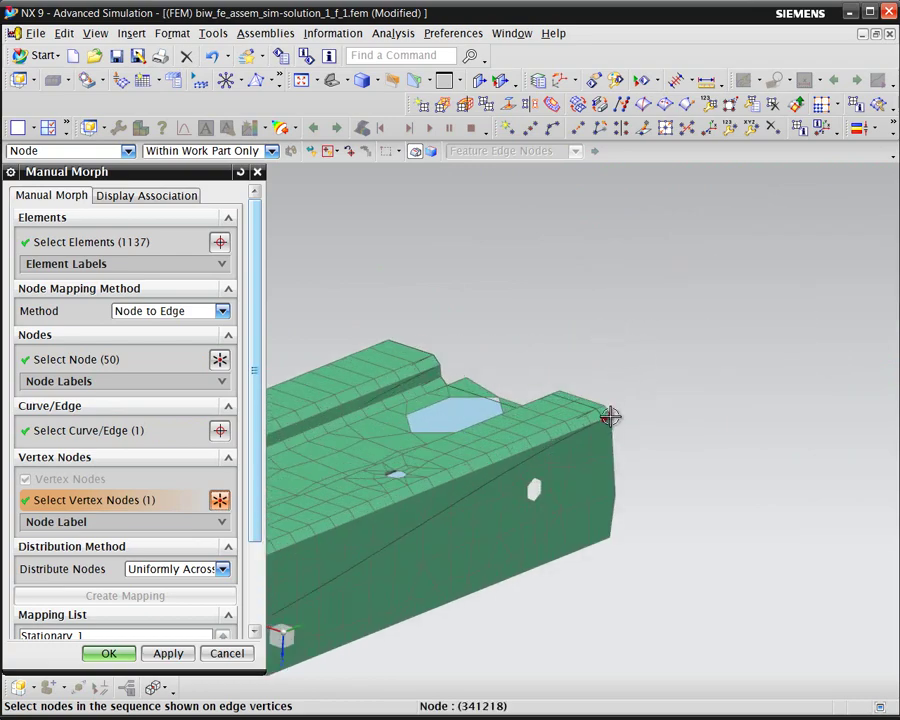
click(606, 417)
scroll(713, 396, down, 5)
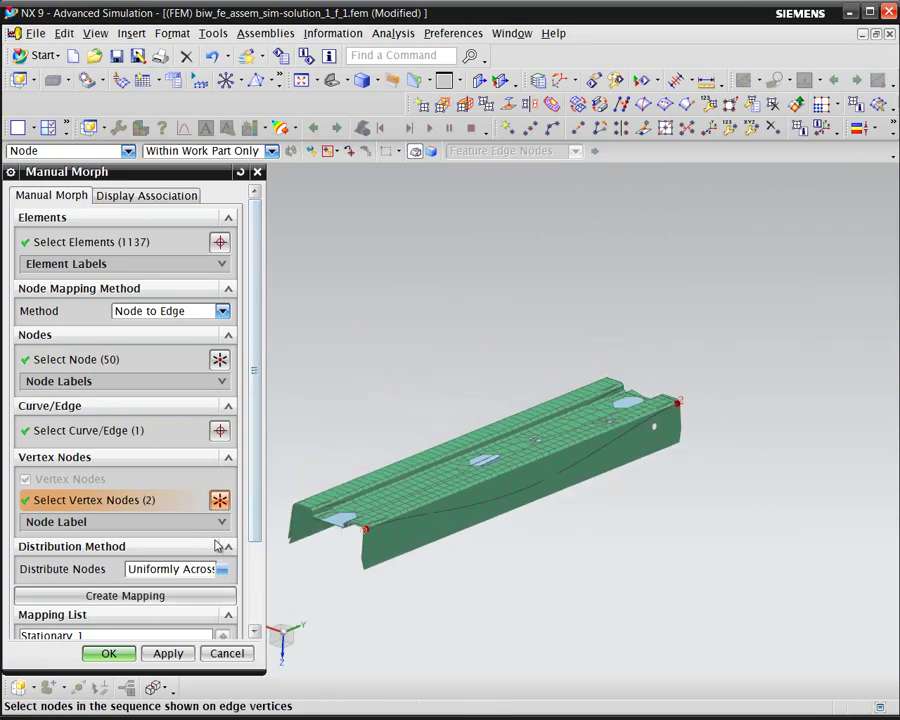
Create the side wall edge mapping with the nodes distributed by Keep Source Bias
drag(256, 497, 256, 586)
click(222, 462)
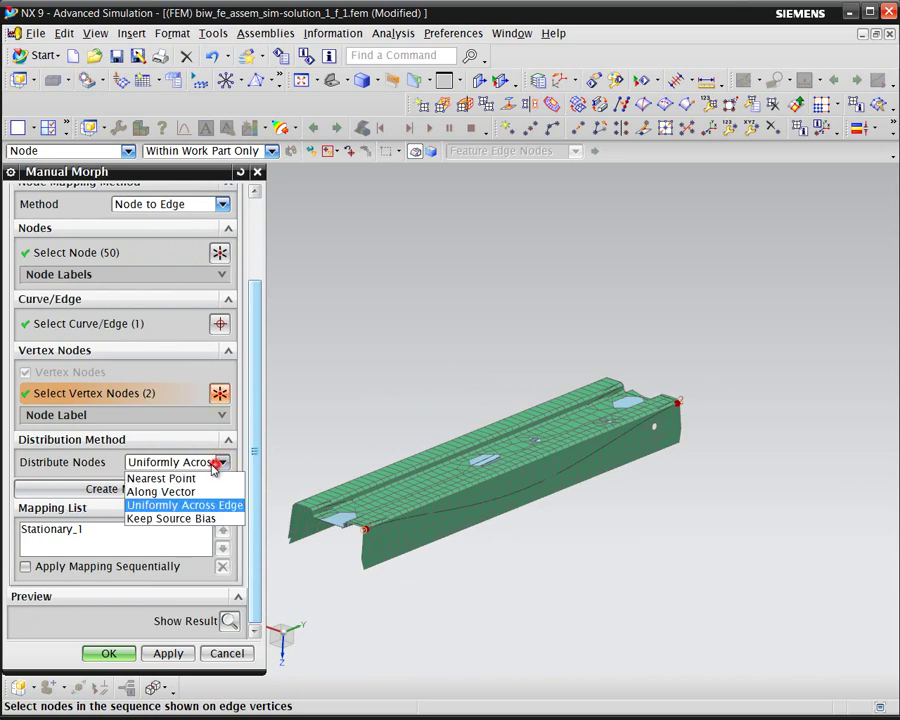
click(175, 518)
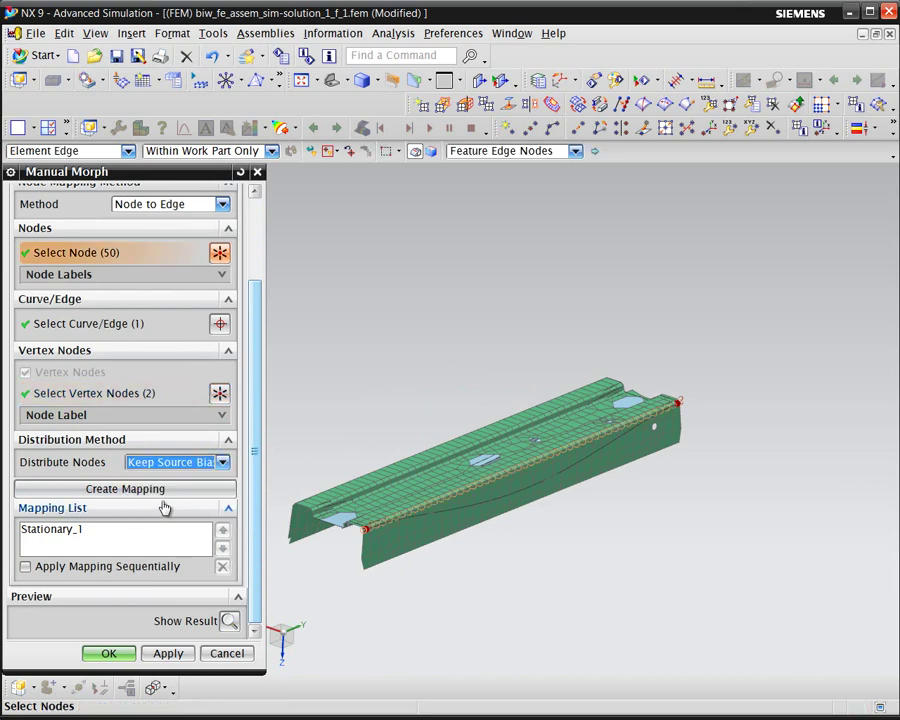
click(153, 490)
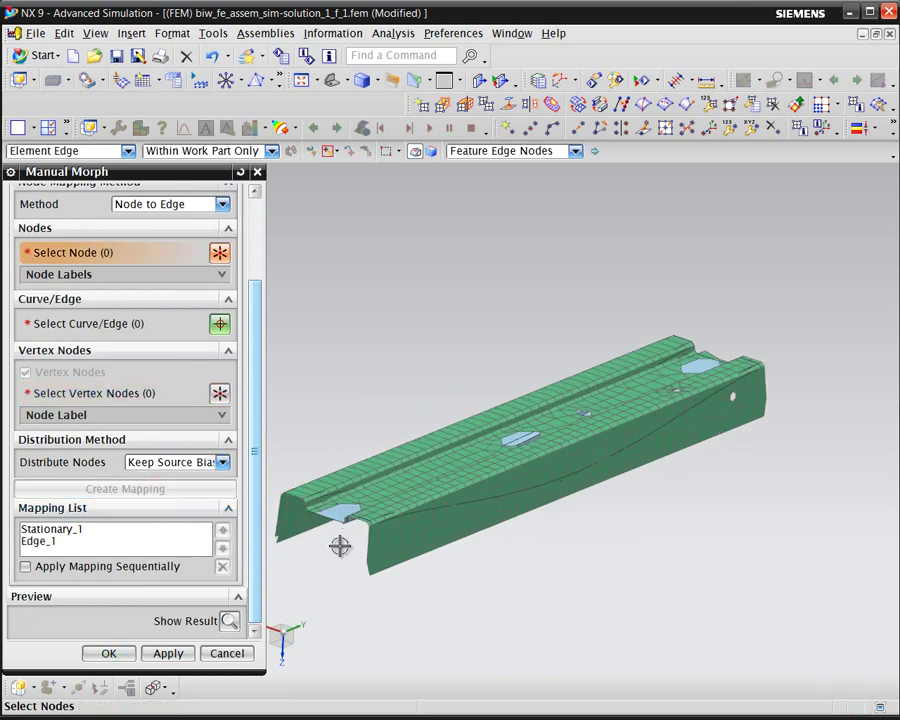
Select the node row on the upper side of the same bend and the adjacent CAD edge as its target
scroll(340, 545, up, 3)
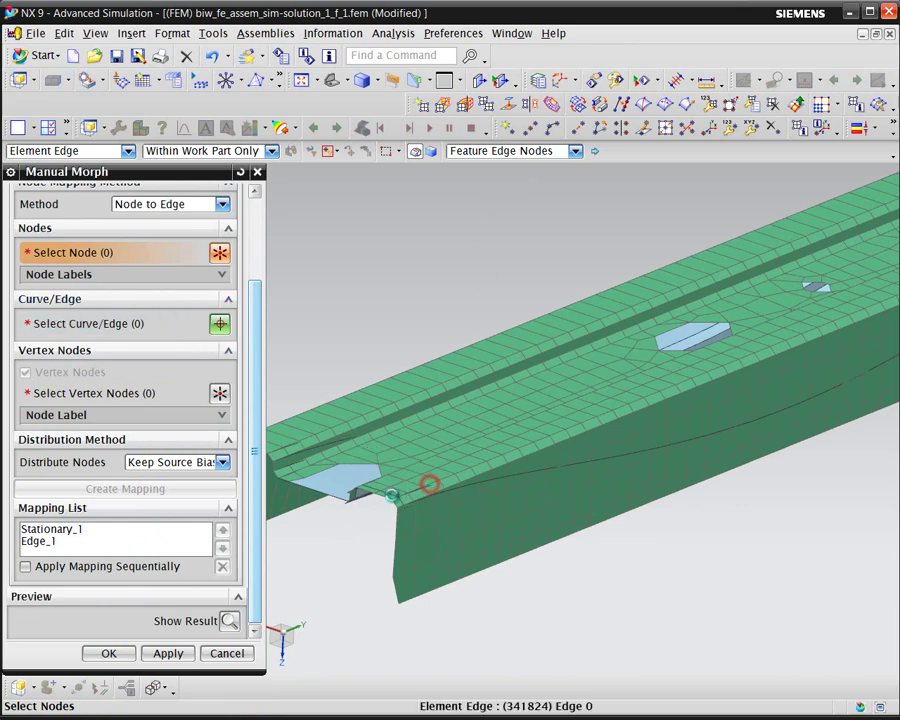
click(428, 483)
scroll(405, 518, up, 2)
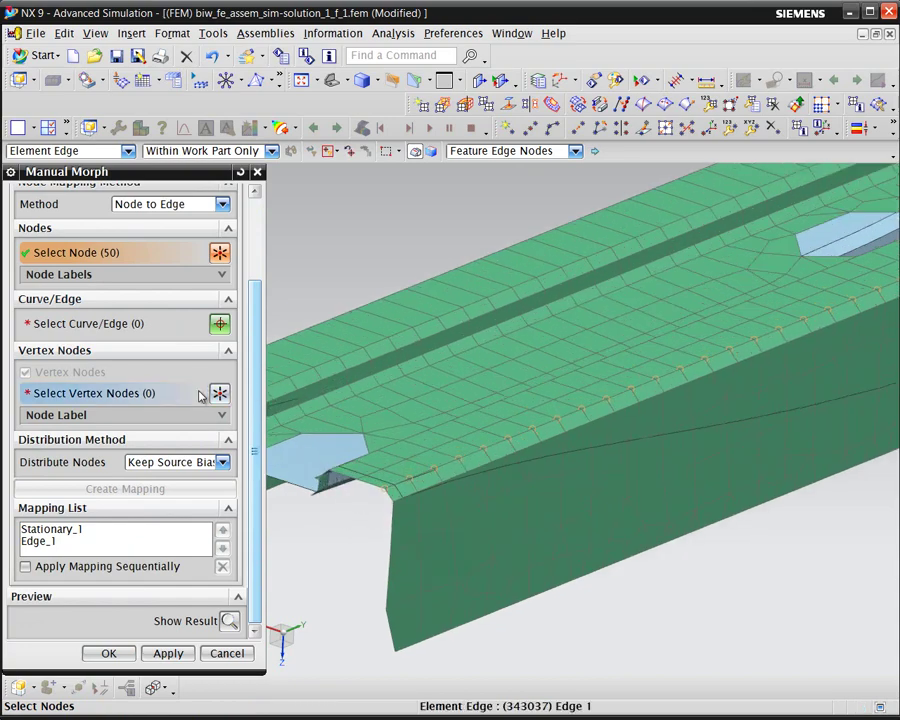
middle_click(419, 476)
click(419, 476)
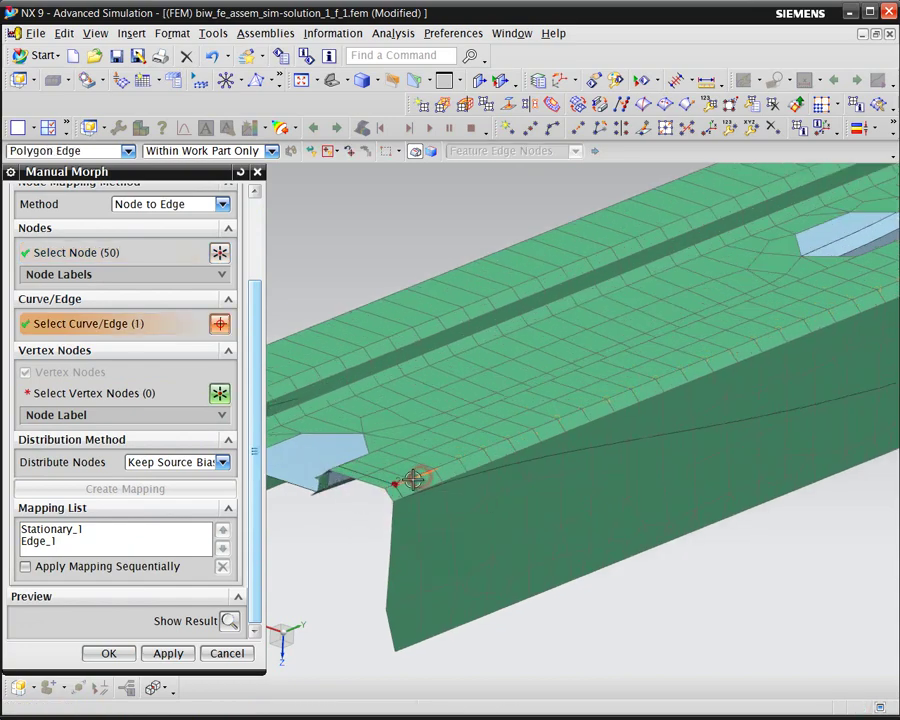
Pick the far and near end nodes of the row as vertex nodes in sequence and create the edge mapping
scroll(331, 522, down, 3)
middle_click(843, 301)
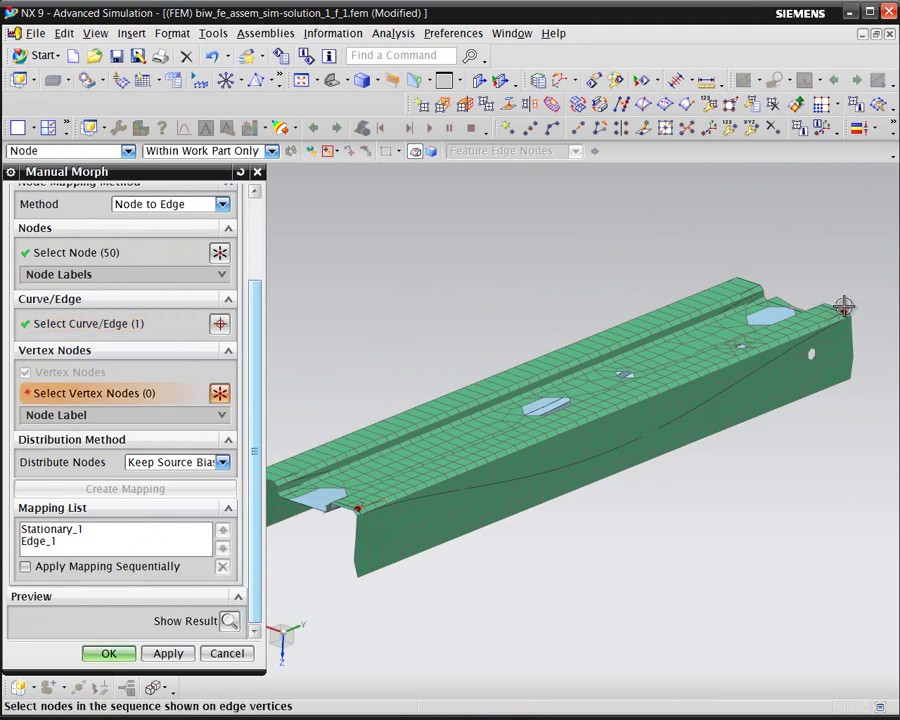
click(844, 308)
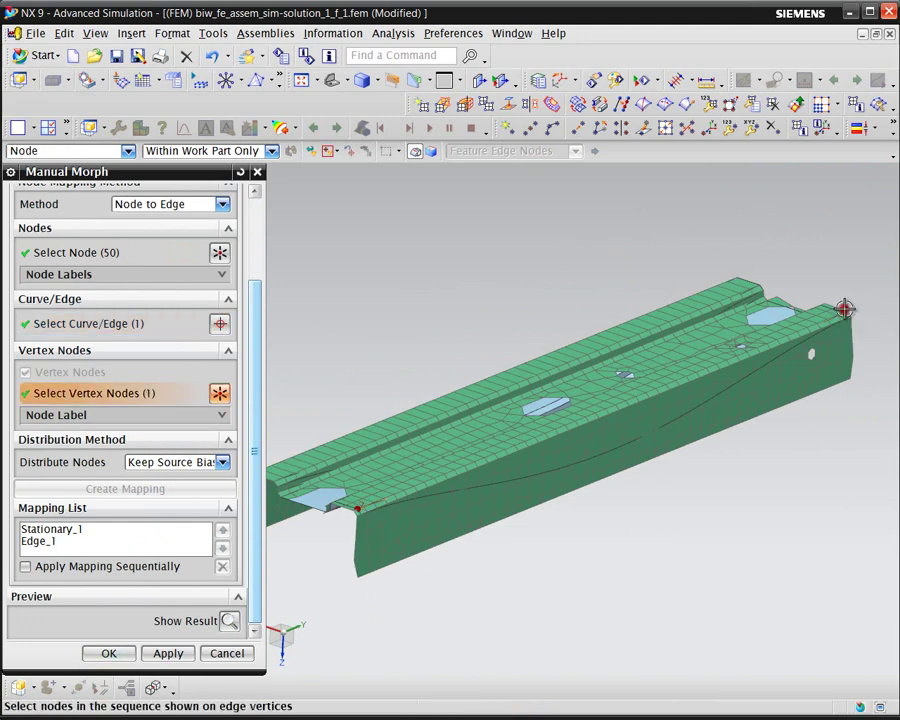
click(356, 508)
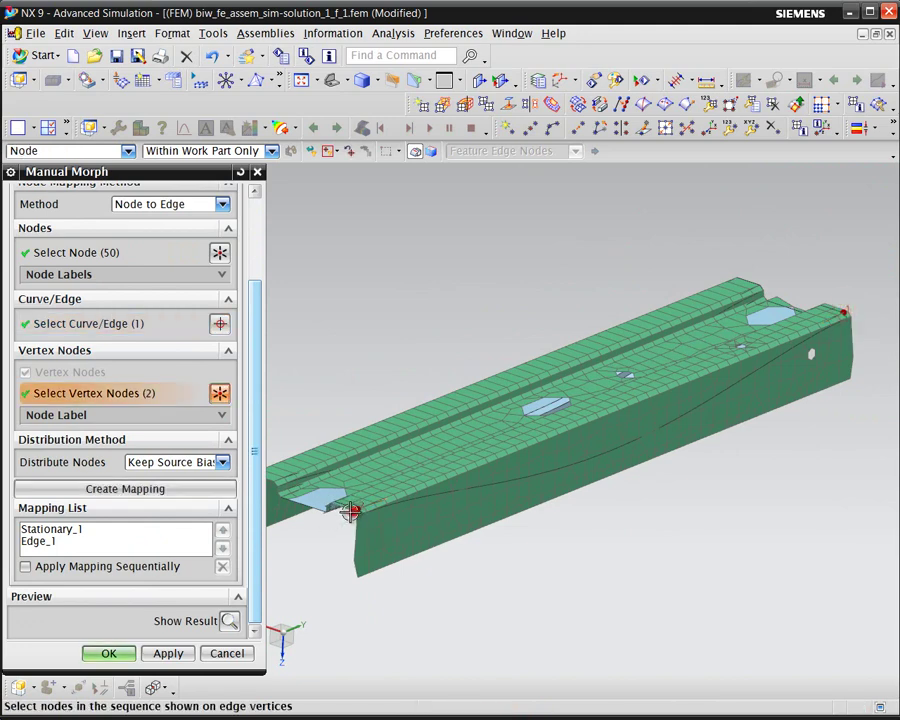
click(190, 490)
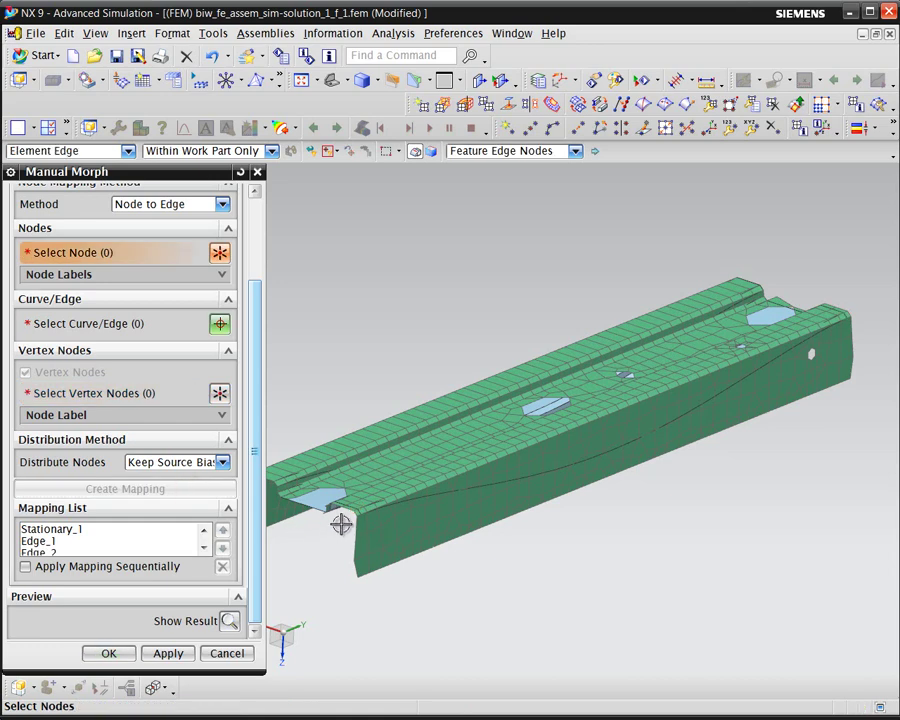
Switch the mapping method to Node to Face and select the flat top strip's nodes beside the bend using Feature Angle Nodes
scroll(341, 524, up, 3)
middle_drag(345, 518, 356, 522)
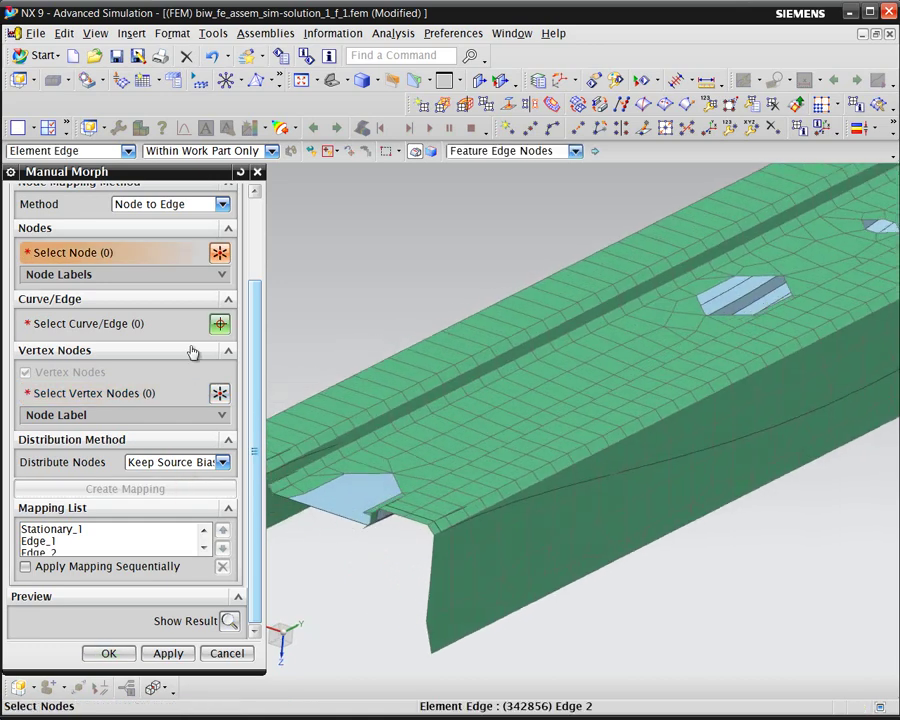
click(158, 206)
click(158, 259)
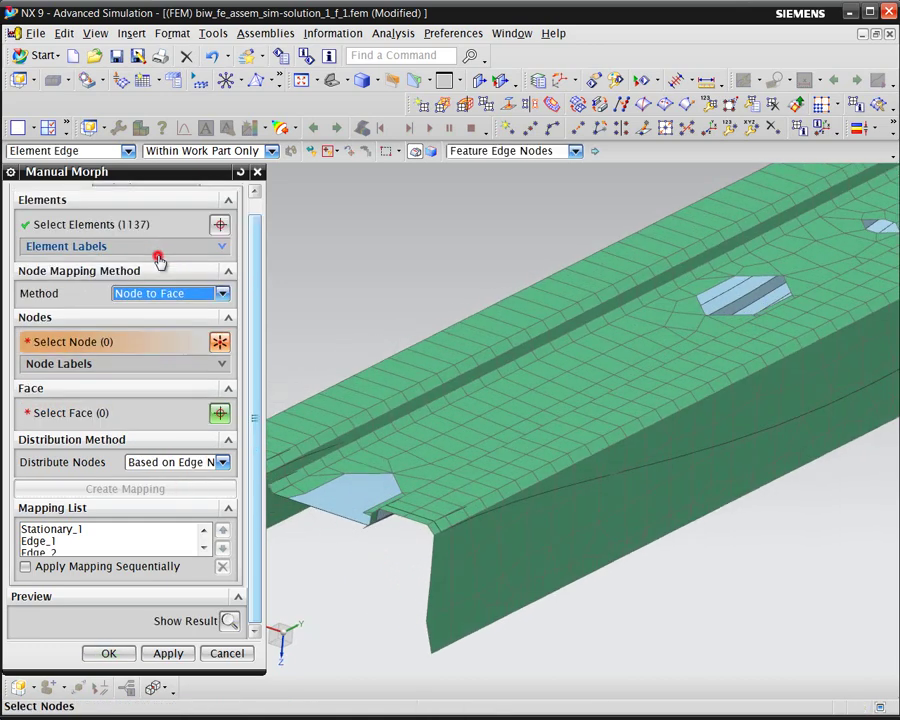
click(545, 151)
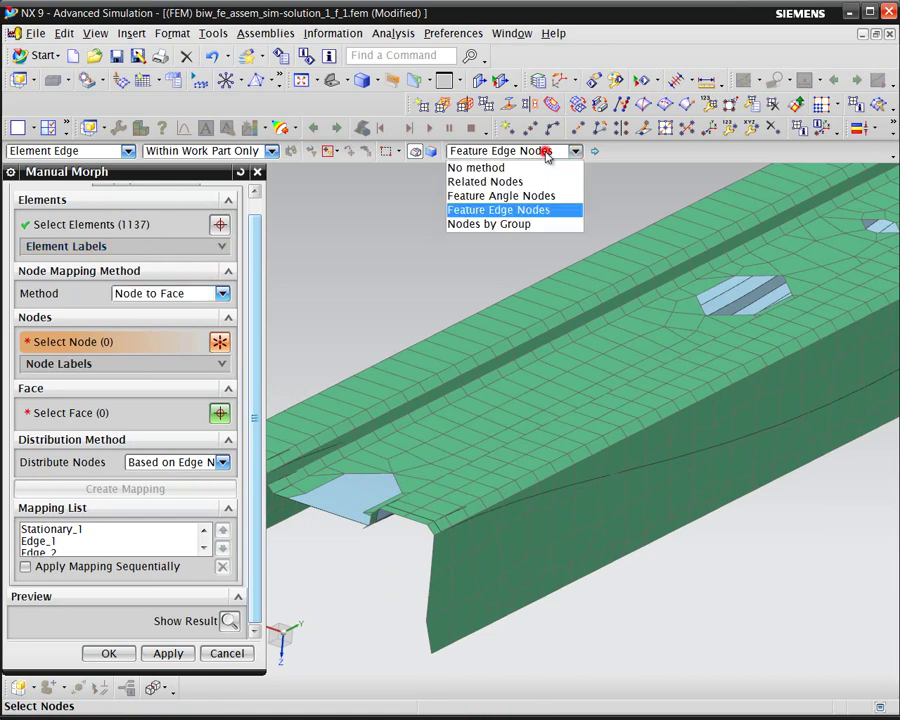
click(523, 195)
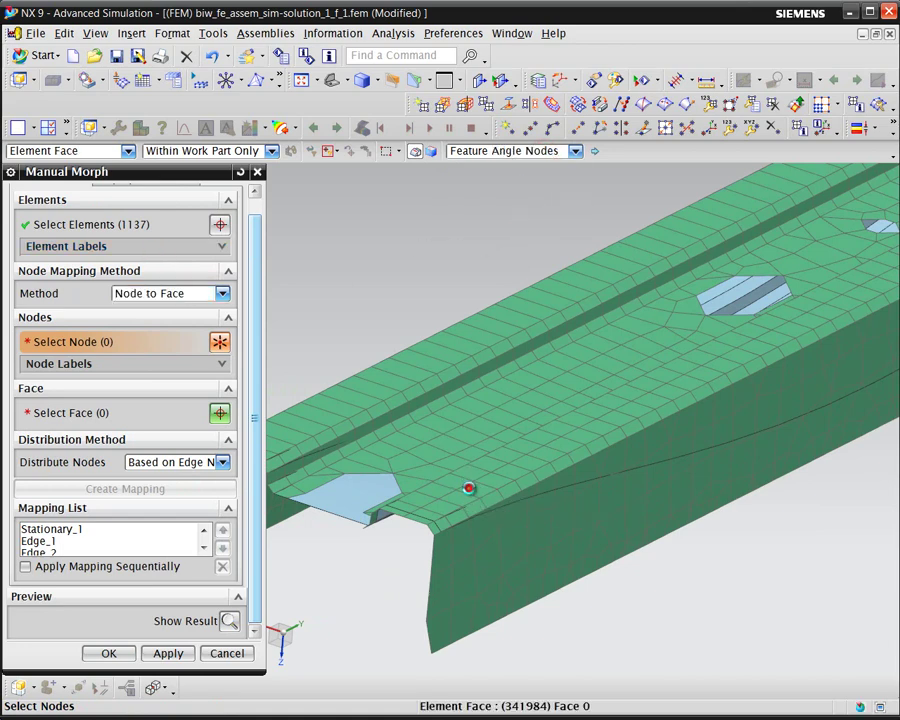
click(467, 487)
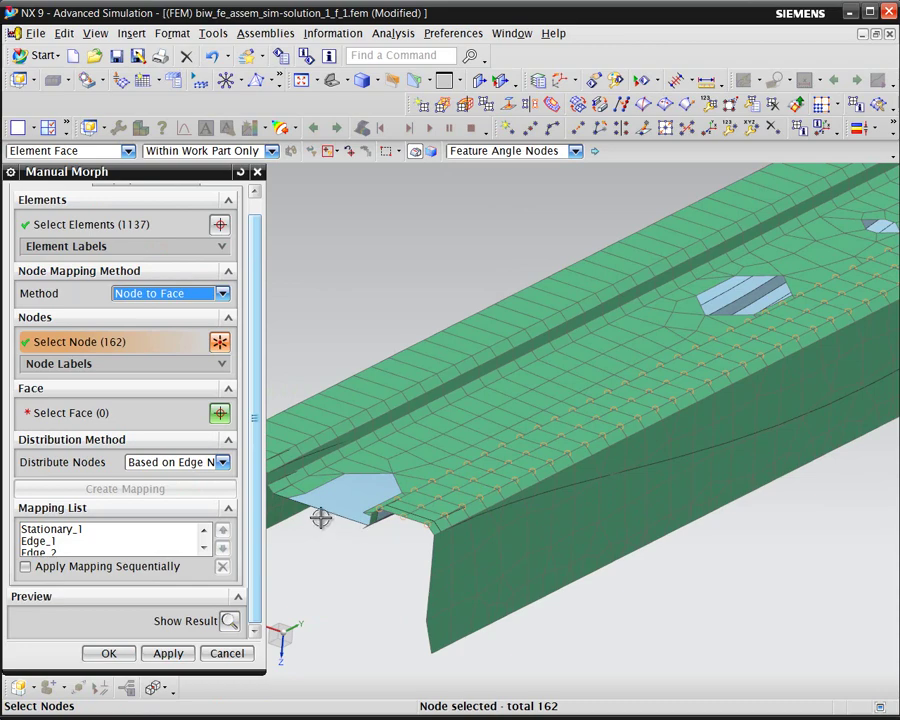
Select the CAD face beneath the flat top strip as target and create the face mapping
click(115, 413)
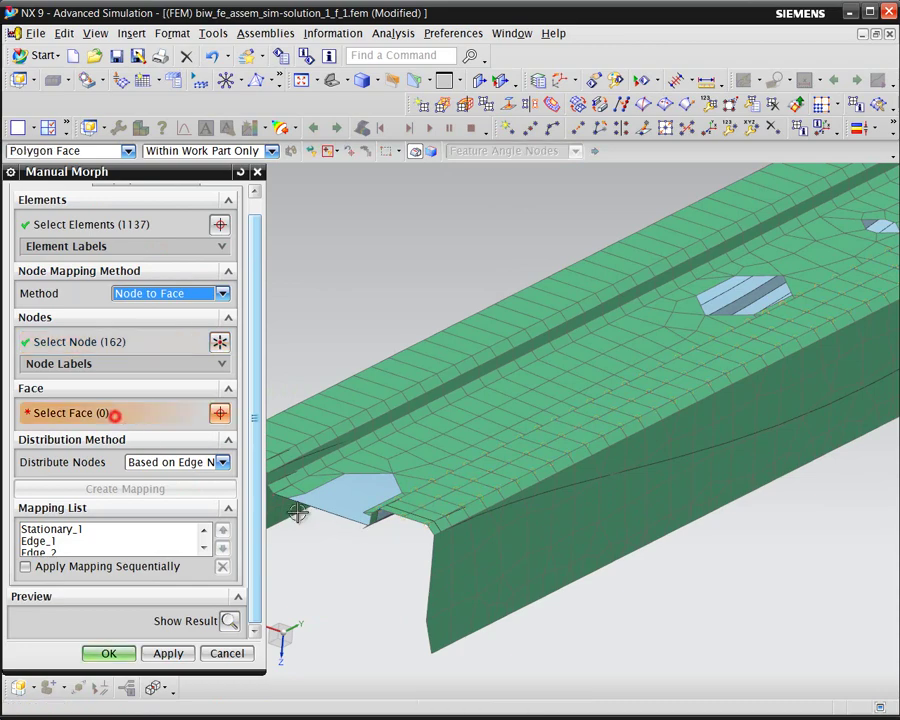
click(453, 497)
mouse_move(402, 569)
middle_down()
mouse_move(438, 546)
mouse_move(410, 565)
mouse_move(275, 566)
middle_up()
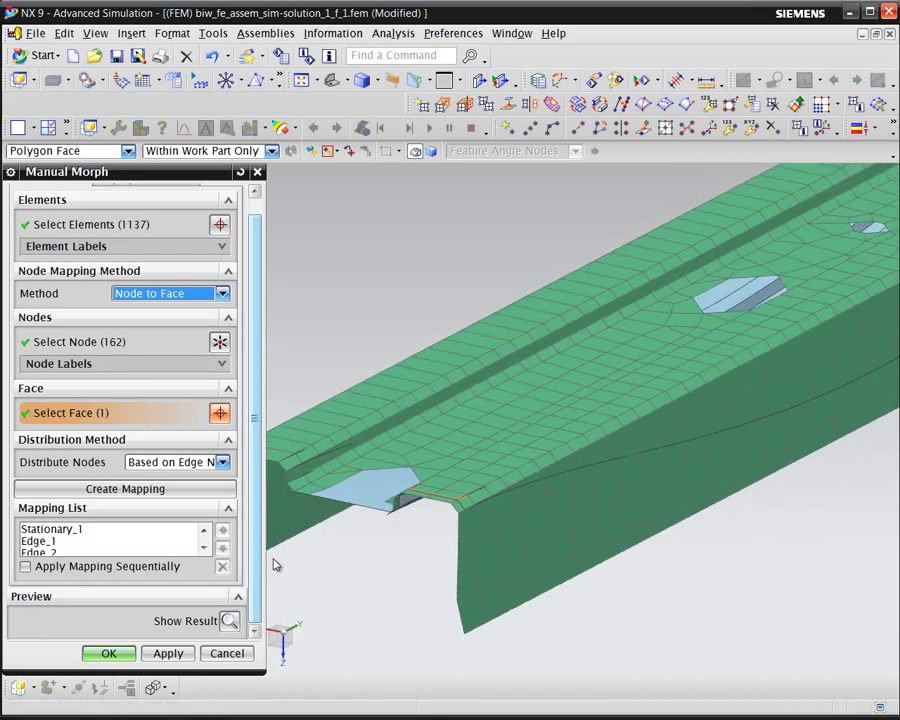
click(170, 490)
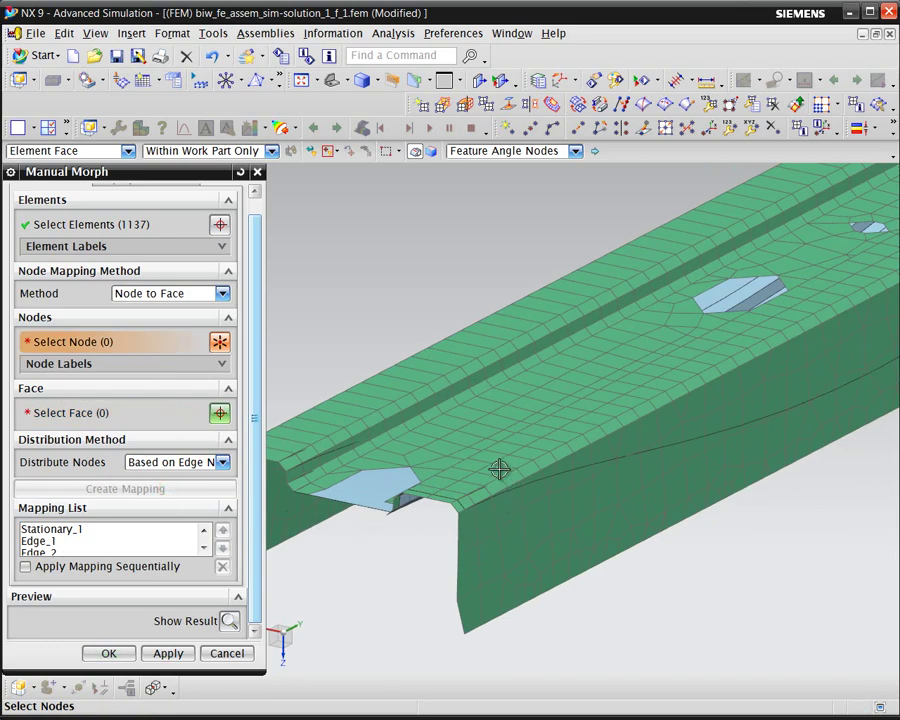
Using Feature Edge Nodes, select the node row where the flat strip meets the outer bend, and map it Node to Edge onto the coincident CAD edge
middle_drag(496, 468, 529, 493)
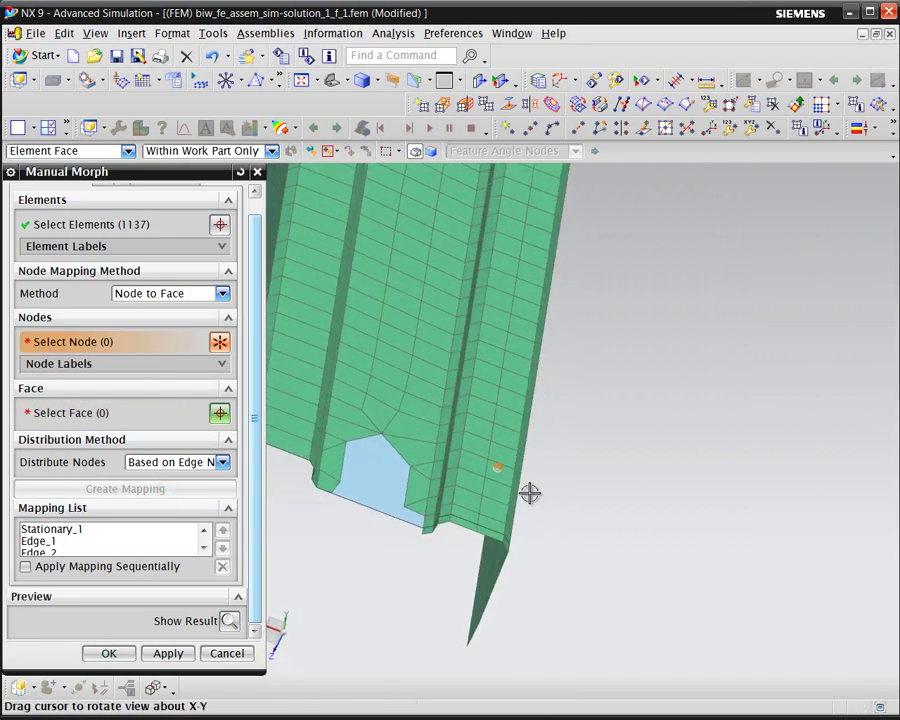
click(503, 151)
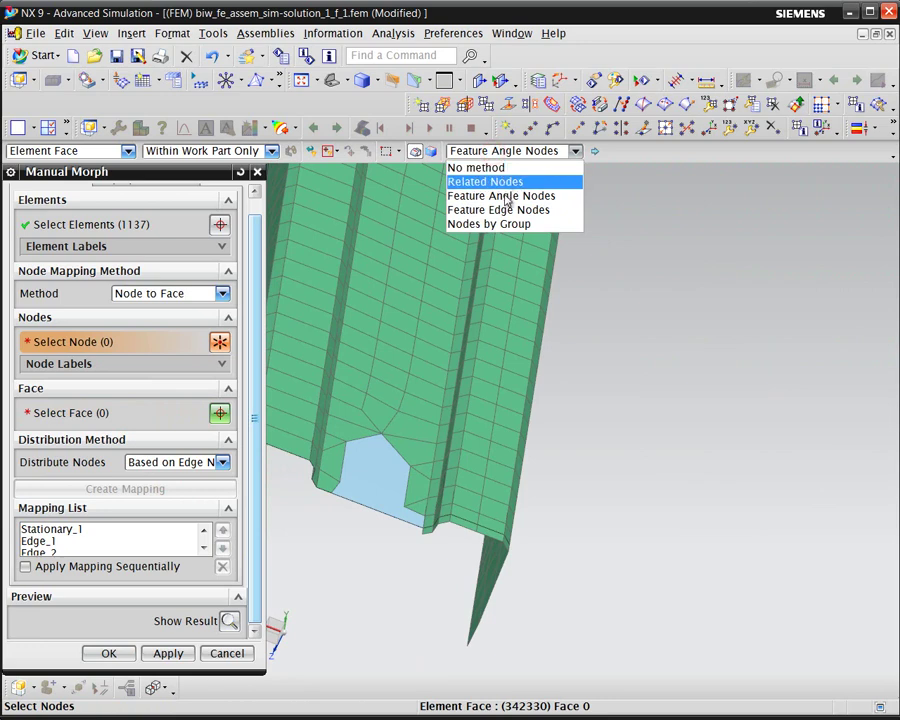
click(503, 209)
scroll(448, 492, up, 2)
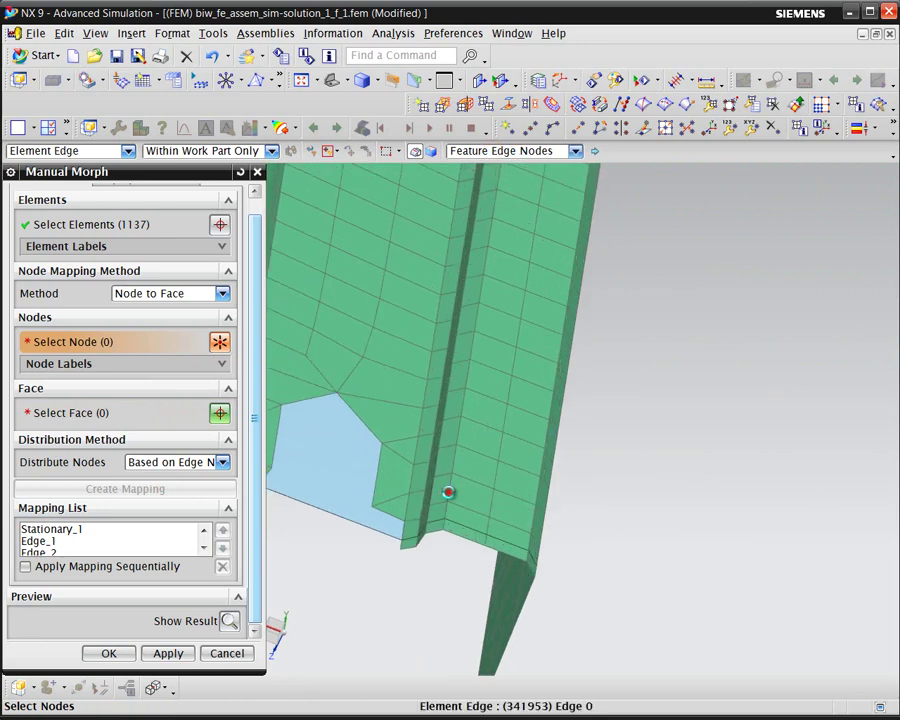
click(448, 492)
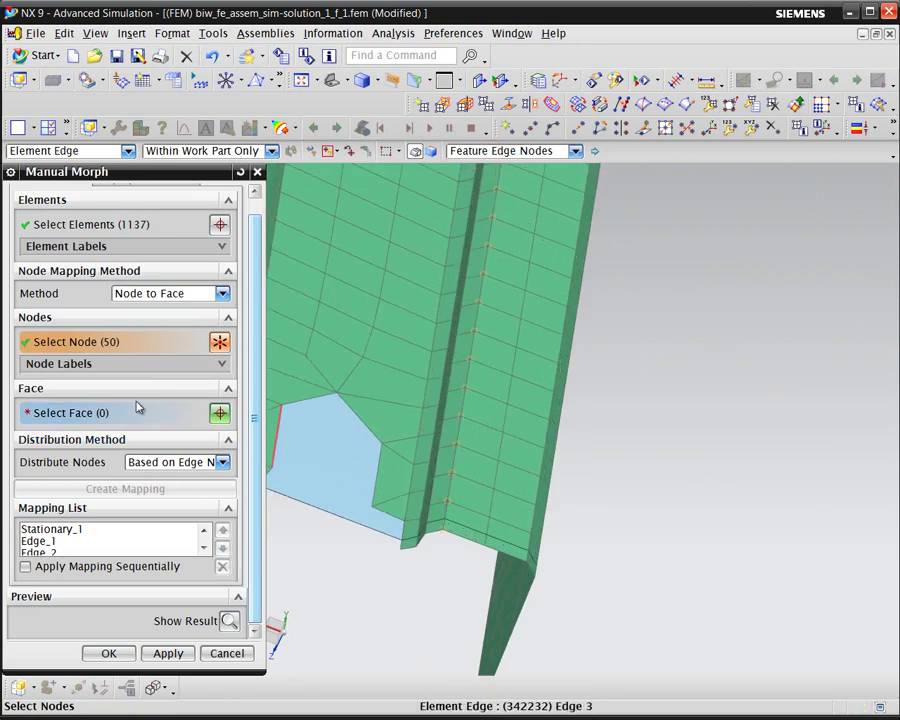
click(148, 293)
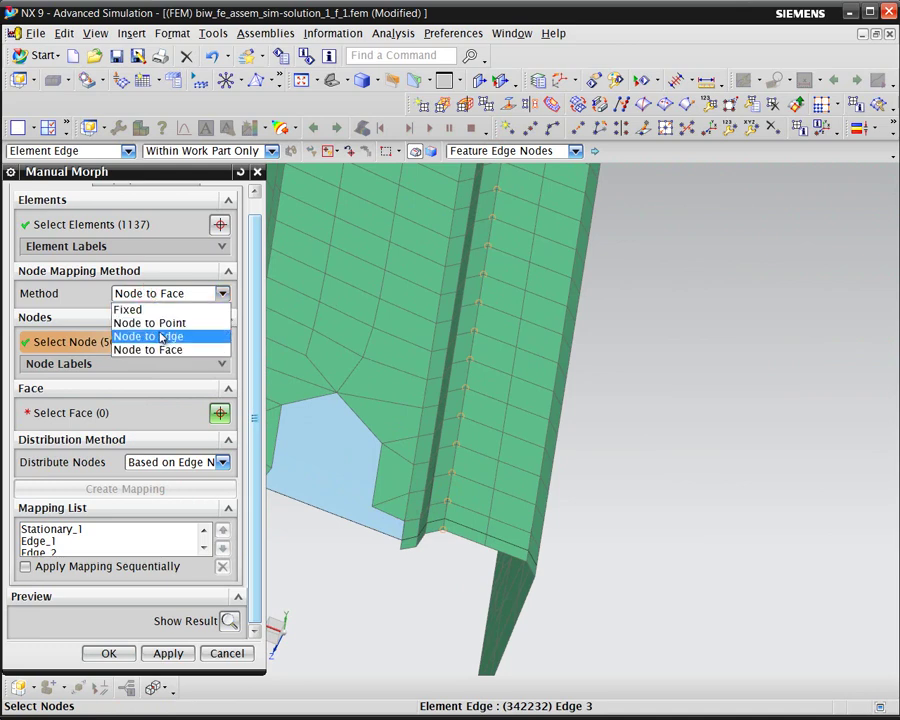
click(162, 336)
click(112, 412)
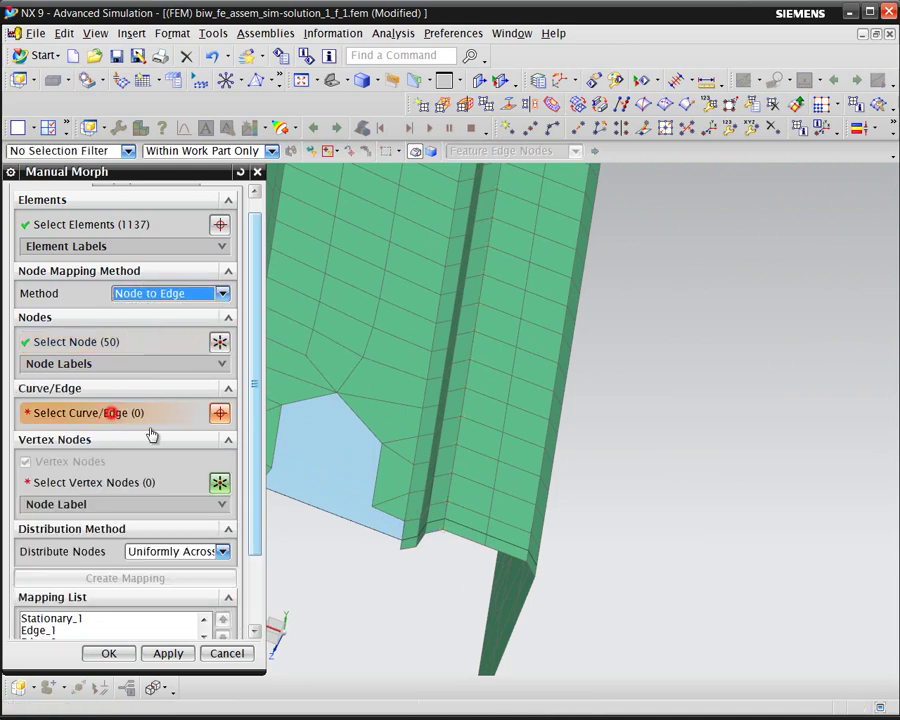
click(449, 485)
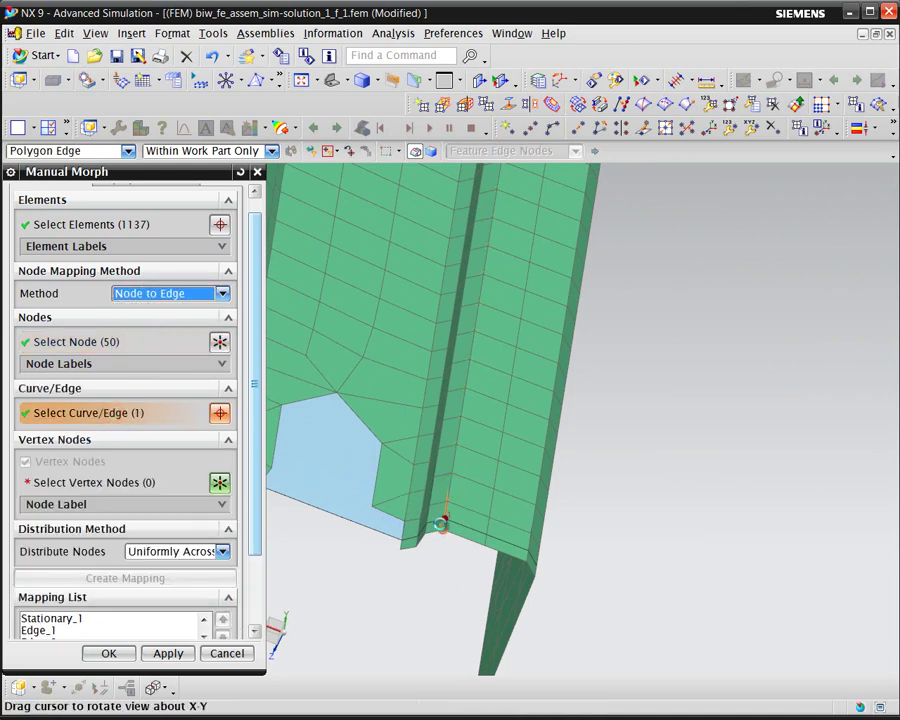
Pick the row's near and far end nodes as vertex nodes, set the node distribution to Keep Source Bias, and create the edge mapping
middle_drag(440, 523, 400, 550)
middle_click(430, 541)
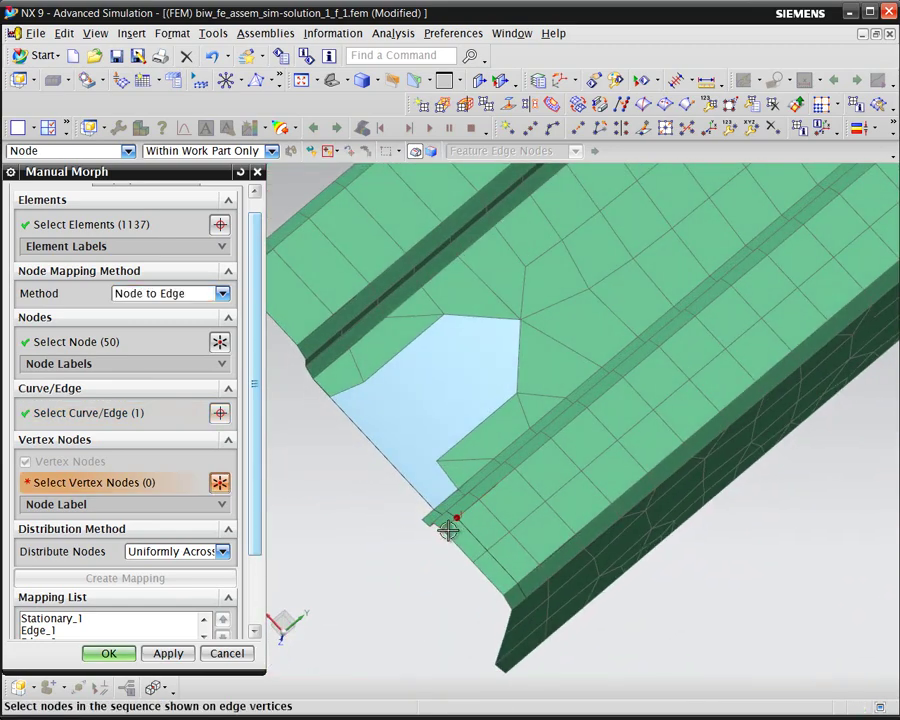
click(448, 530)
scroll(416, 546, up, 6)
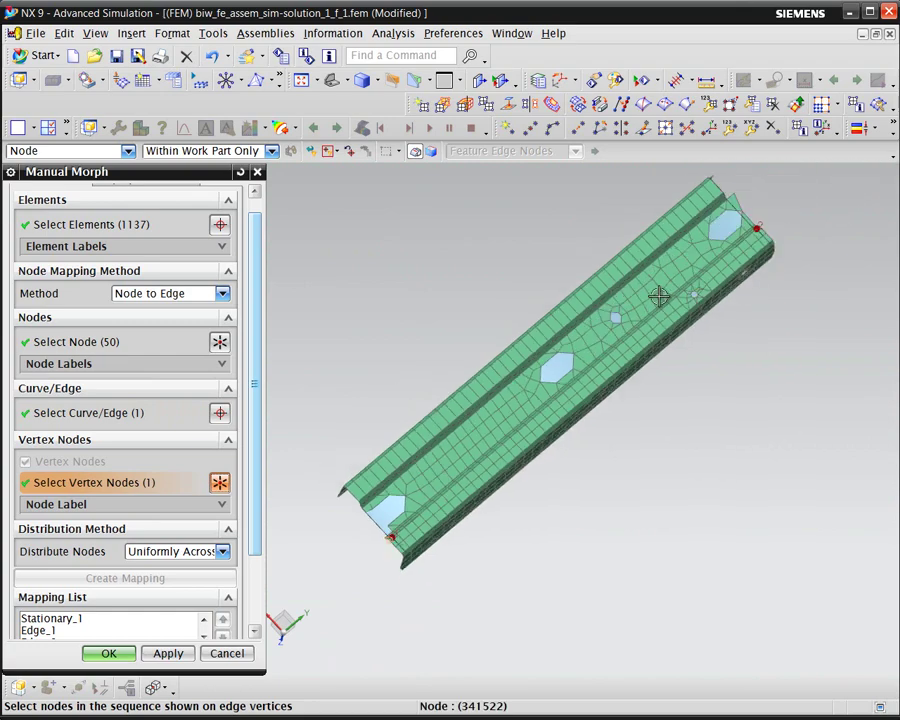
scroll(765, 222, down, 5)
click(753, 261)
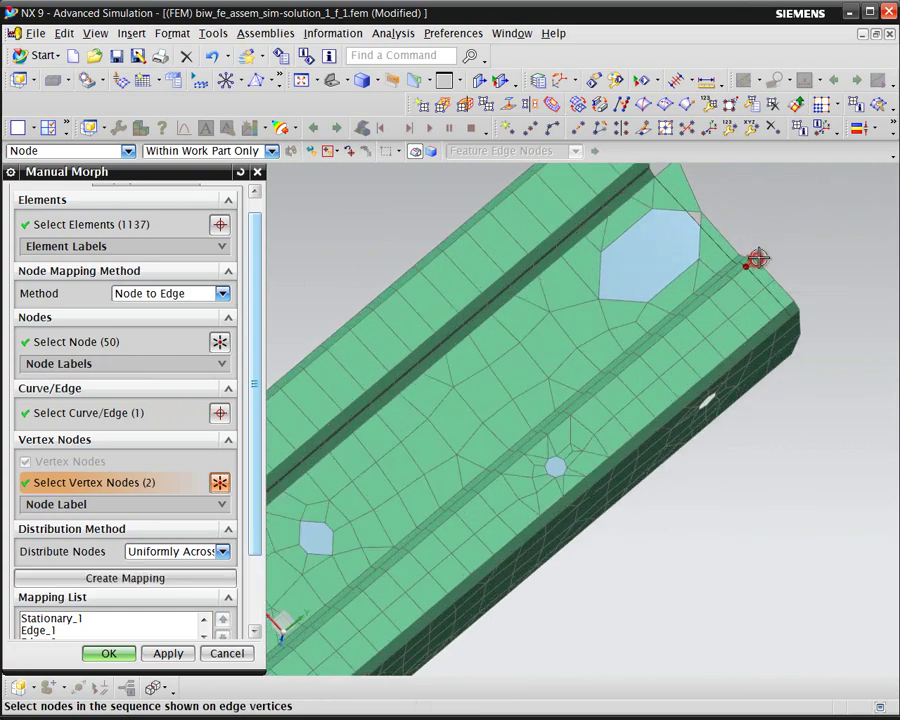
scroll(785, 231, up, 5)
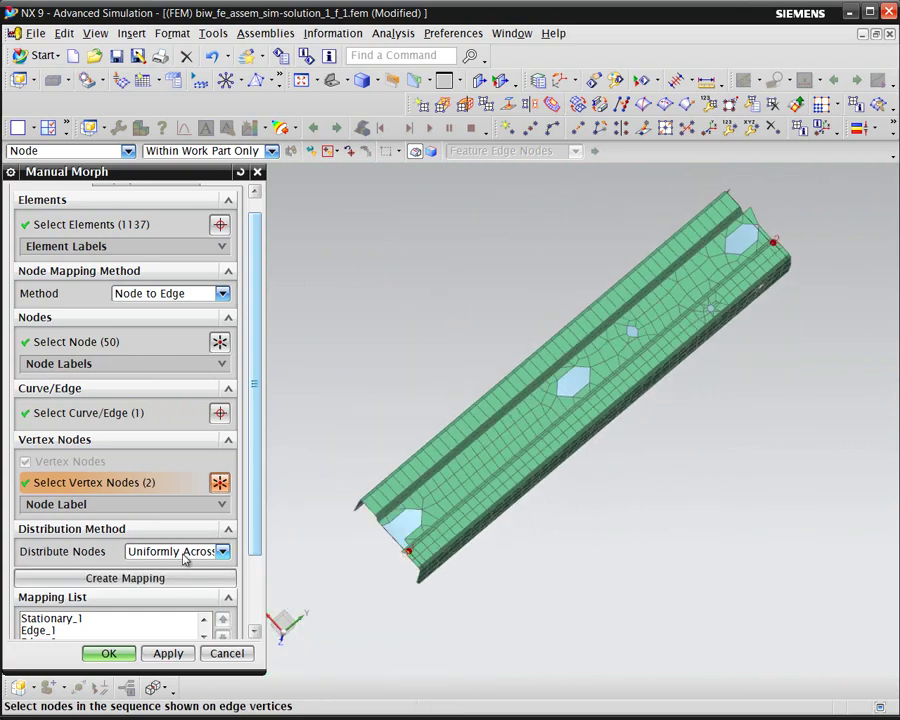
click(184, 551)
click(180, 604)
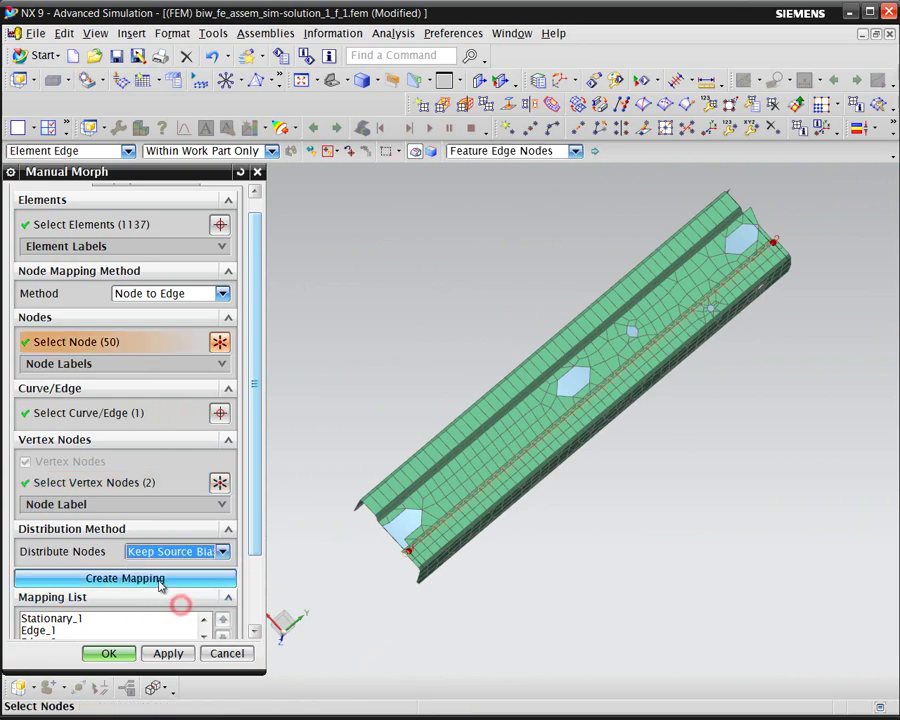
click(158, 580)
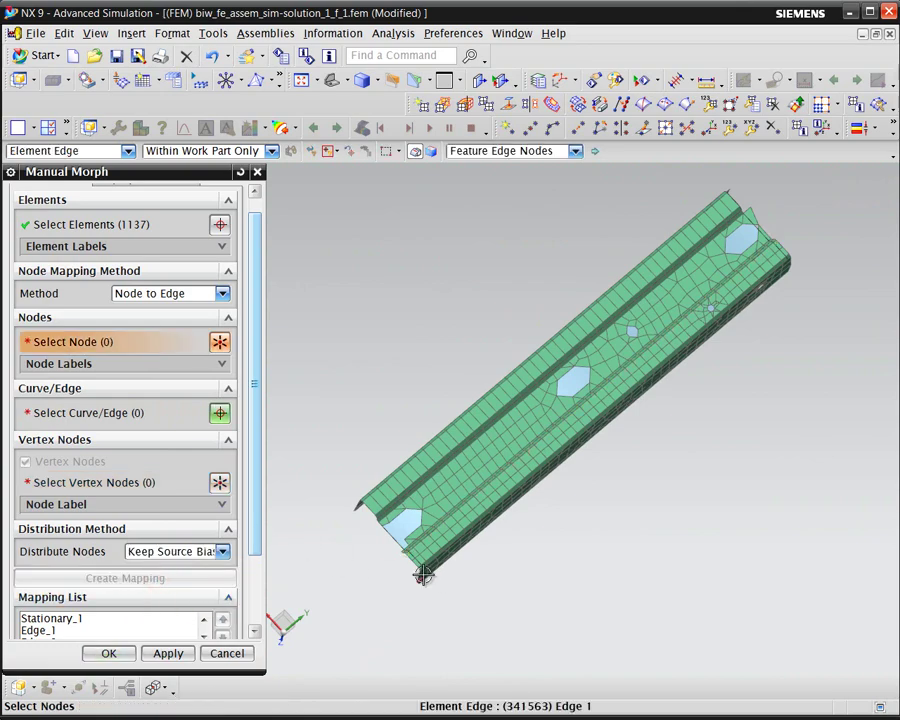
Select the node row between the outer bend strip and the narrow step wall, with the adjacent CAD edge as its target
middle_drag(416, 584, 512, 709)
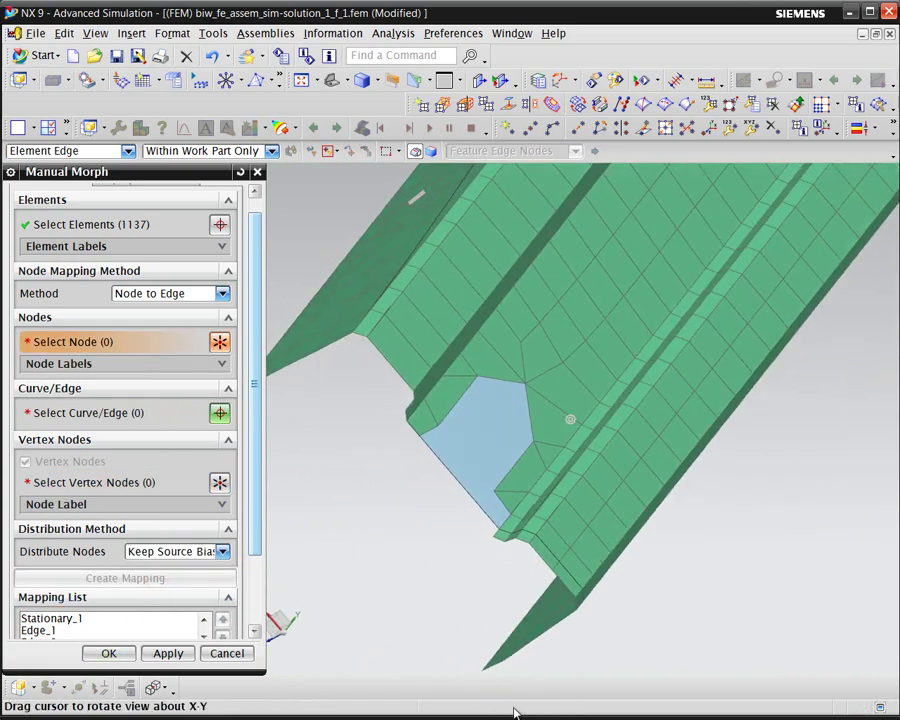
scroll(556, 530, up, 2)
middle_drag(566, 558, 376, 490)
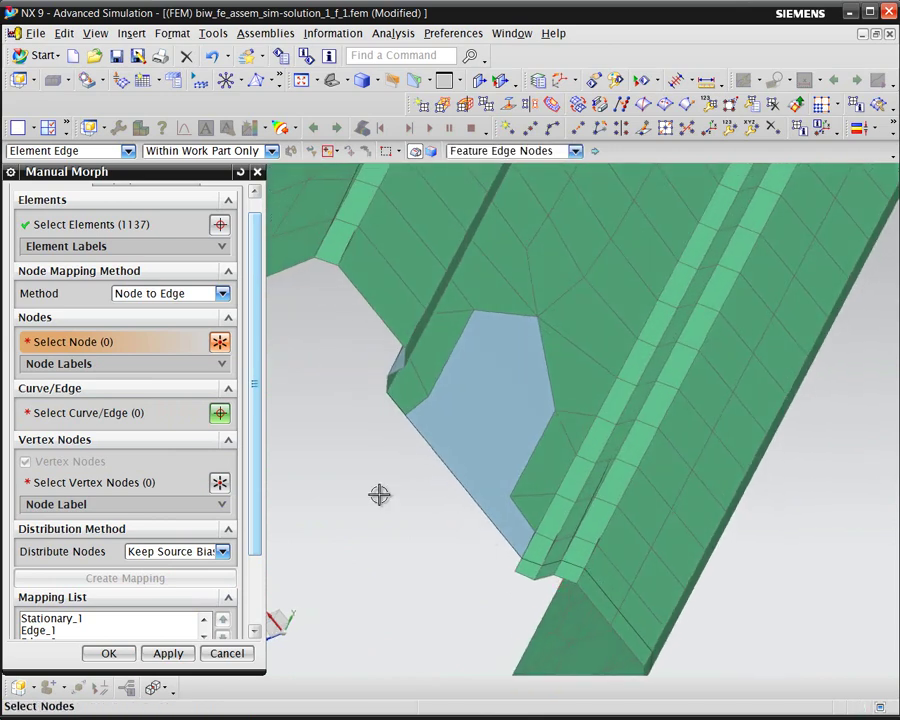
click(578, 521)
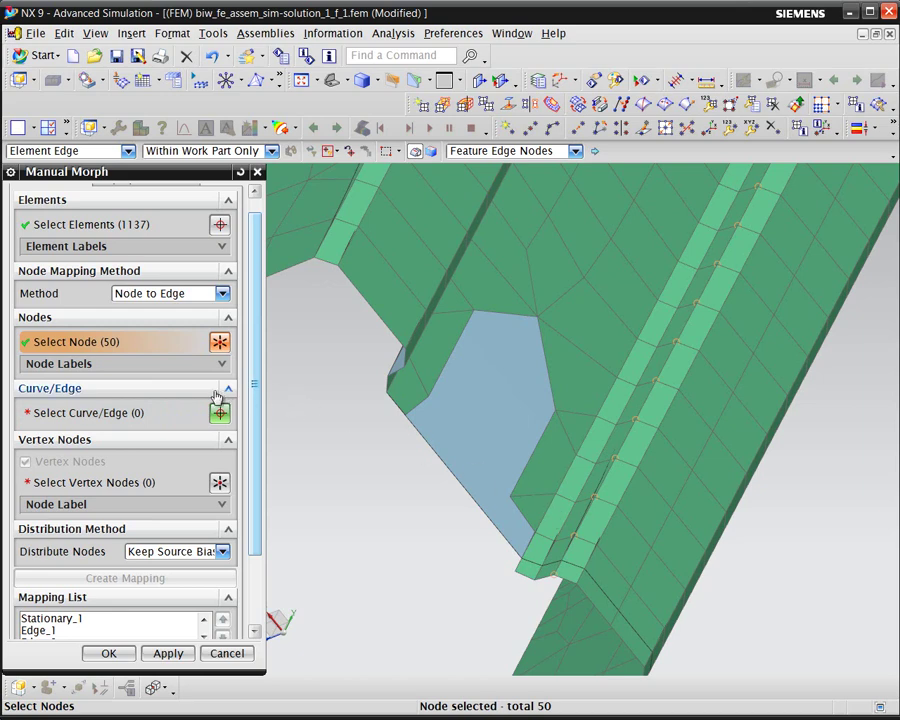
click(127, 413)
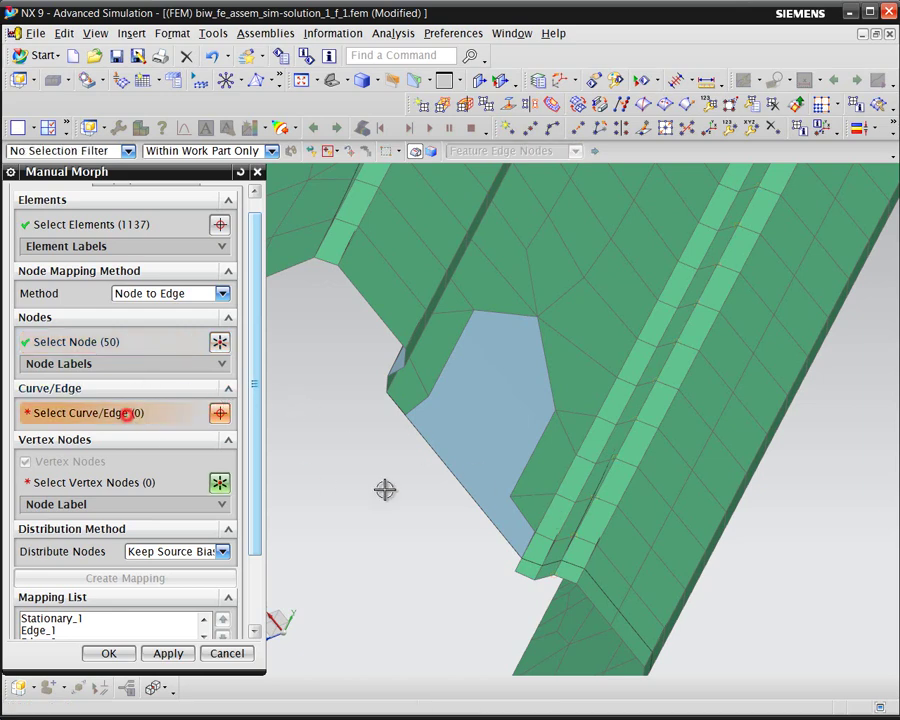
click(580, 518)
Pick the near and far end nodes of the outer bend's inner row as vertex nodes and create its edge mapping
click(174, 481)
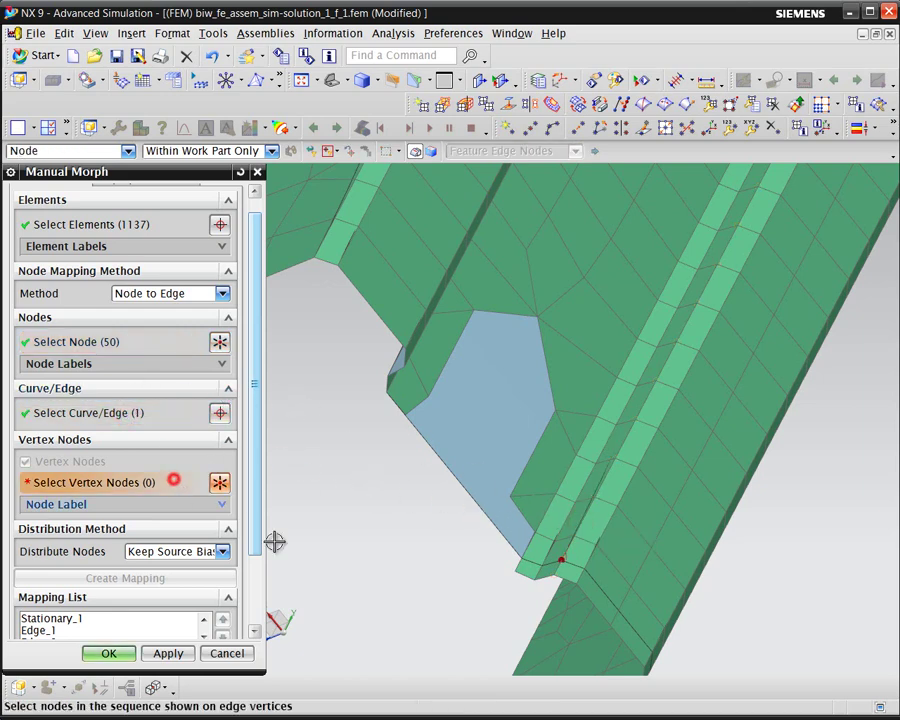
click(555, 577)
scroll(396, 629, down, 5)
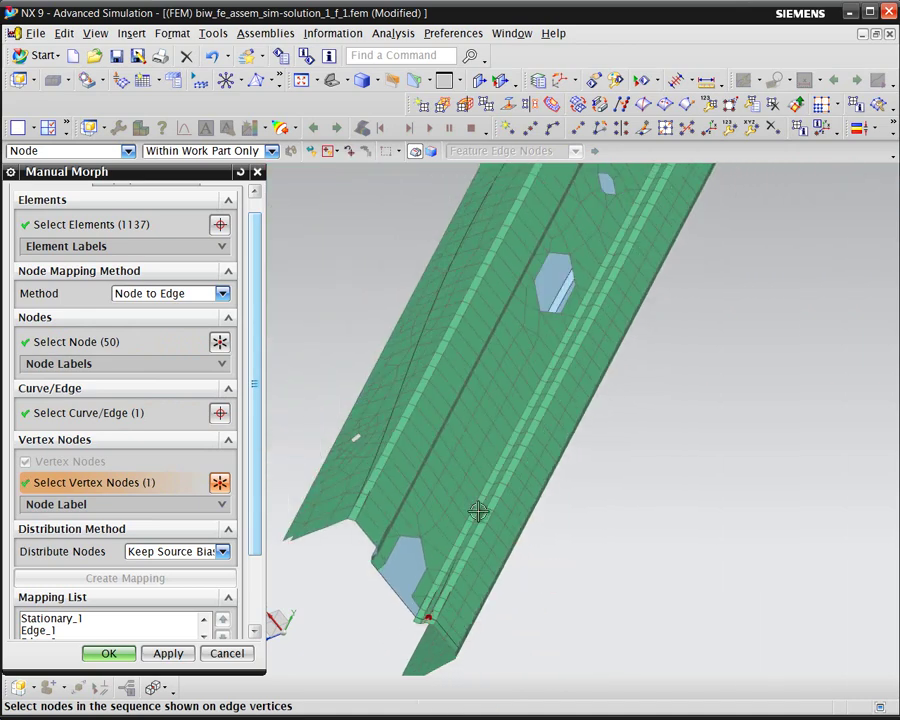
scroll(556, 491, down, 3)
click(682, 176)
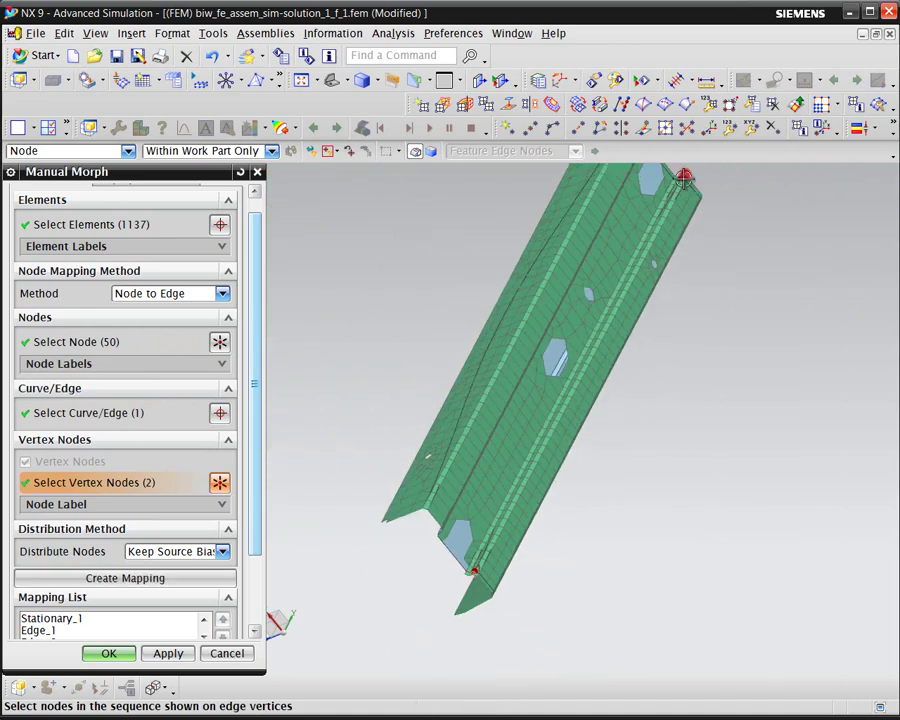
click(168, 578)
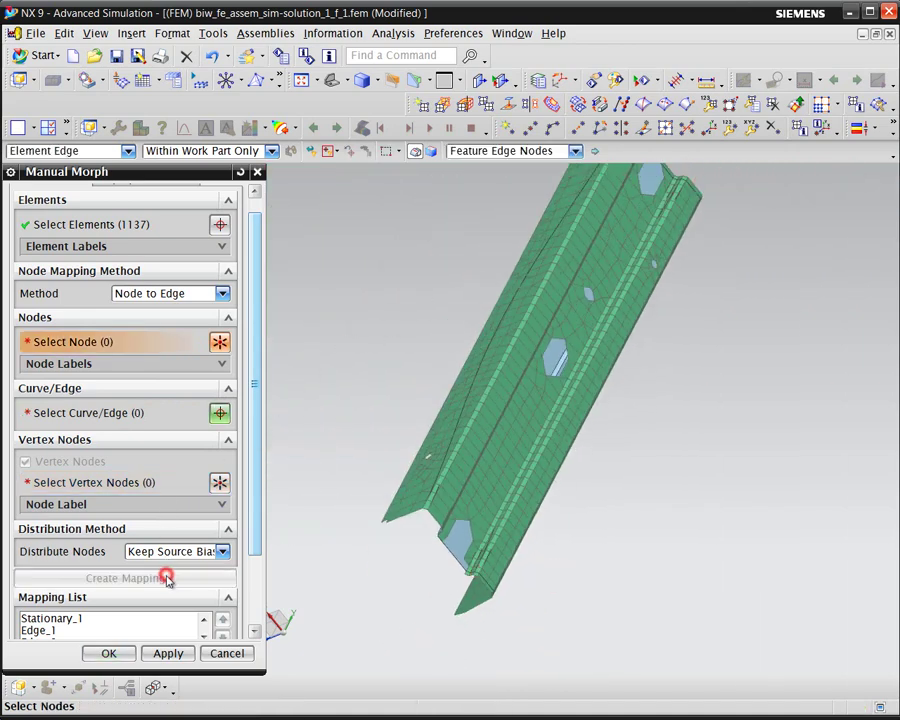
Select the node row between the narrow step wall and the inner bend strip, with the CAD edge beside it as target
scroll(477, 576, up, 2)
scroll(477, 576, up, 3)
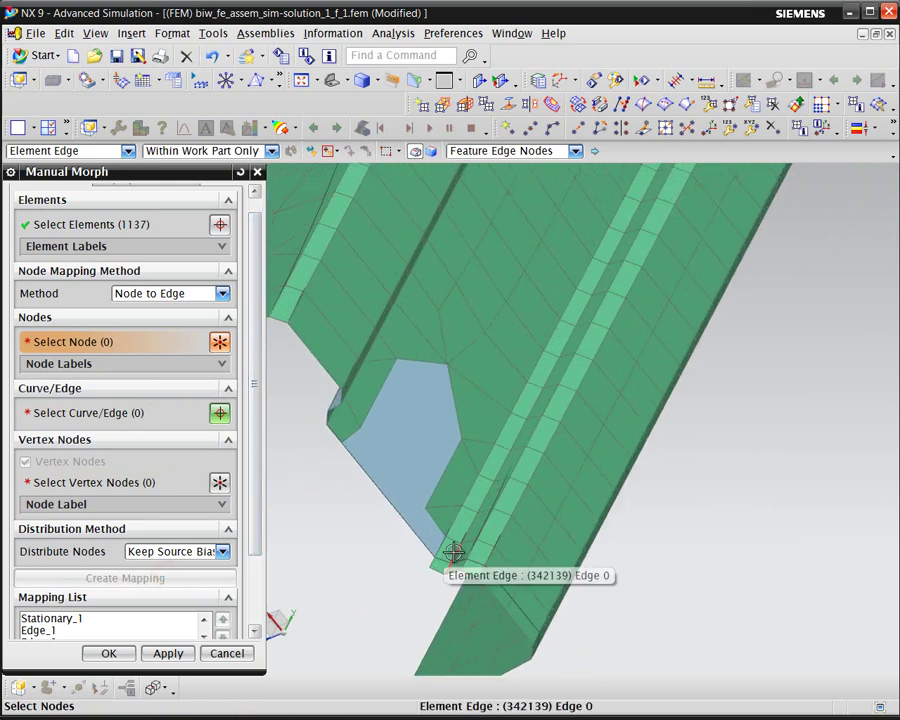
click(454, 553)
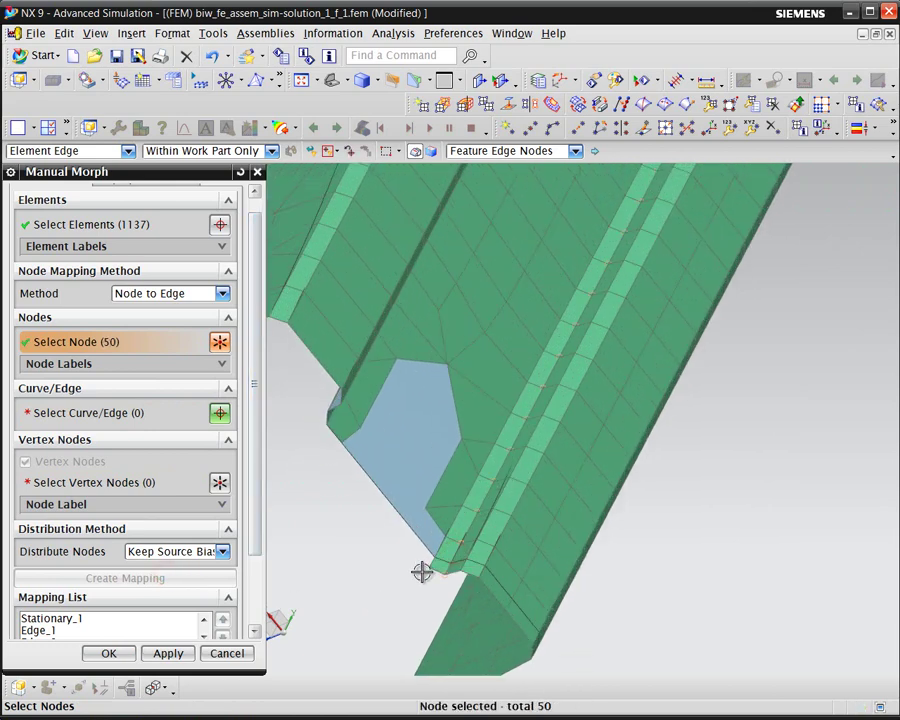
click(133, 415)
click(463, 532)
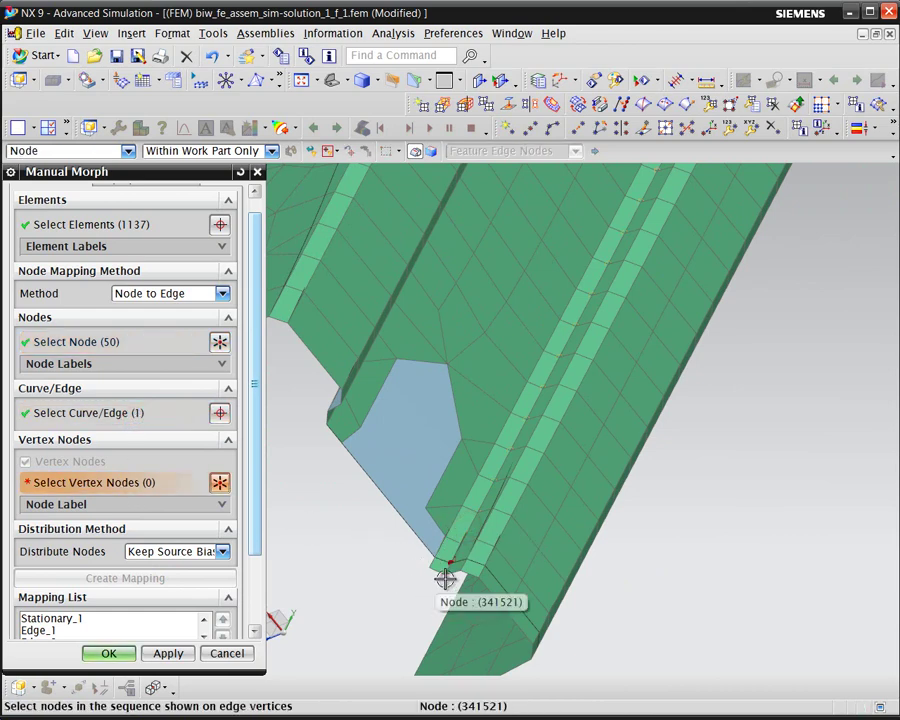
Assign the near and far end nodes of the row beside the step wall as vertex nodes in sequence and create the mapping
click(446, 576)
scroll(388, 559, down, 5)
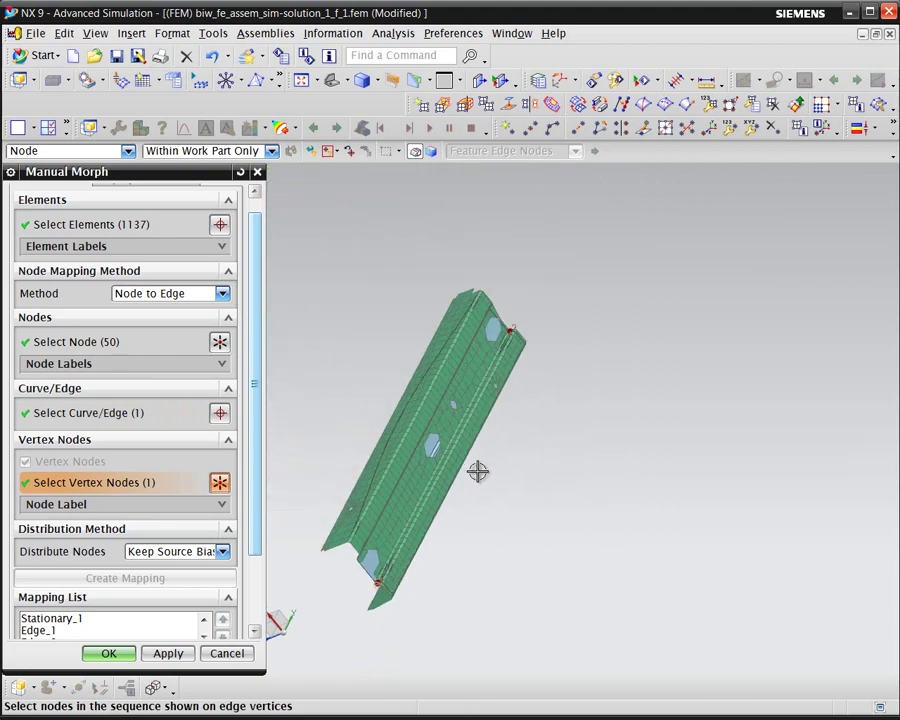
scroll(500, 313, up, 4)
scroll(504, 328, up, 3)
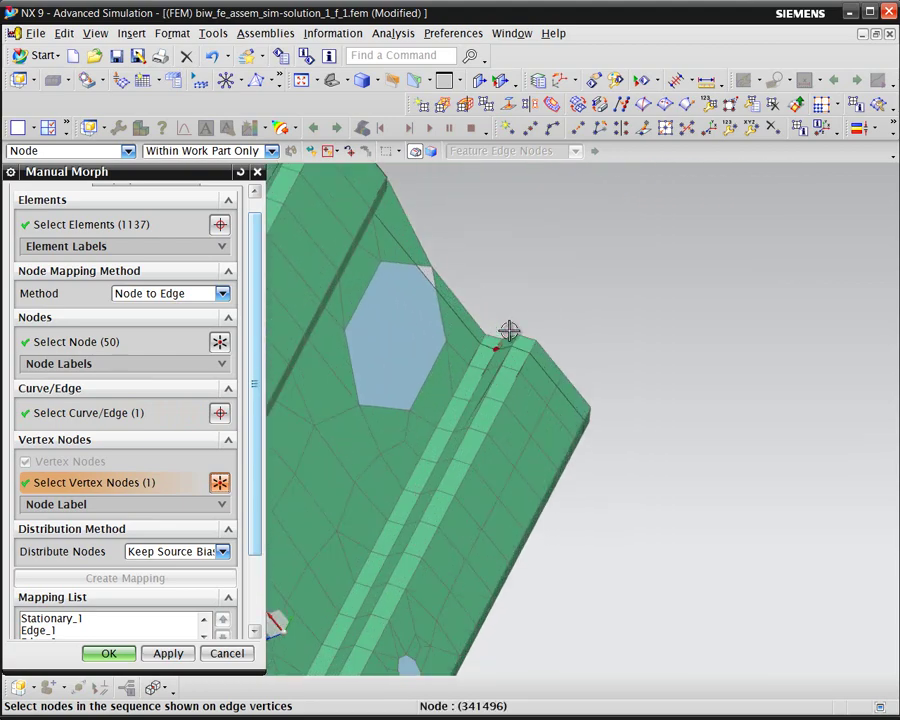
click(502, 335)
scroll(615, 275, down, 4)
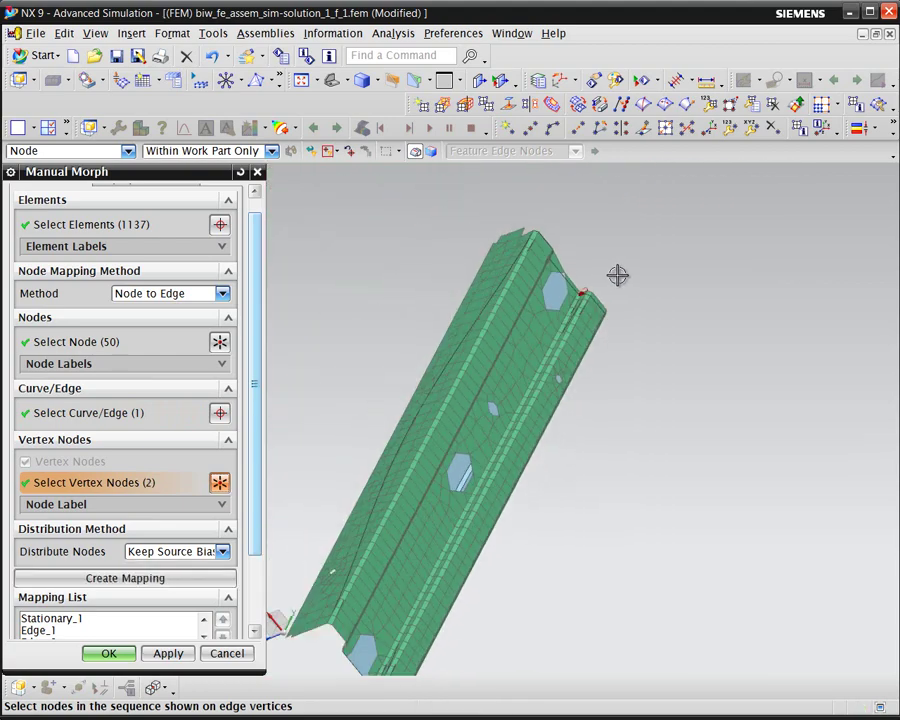
scroll(524, 433, down, 2)
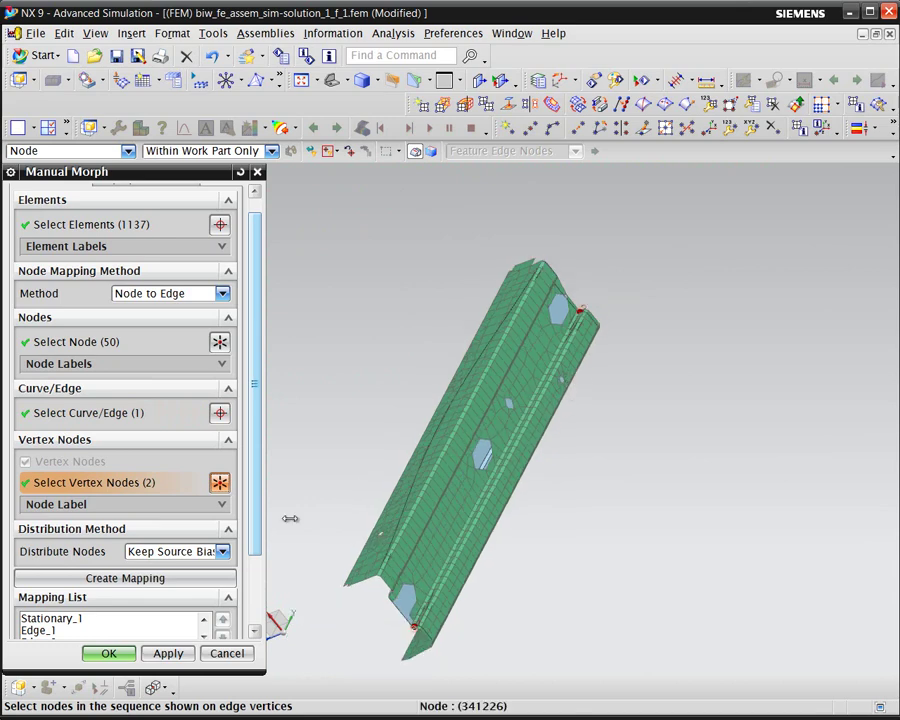
click(183, 579)
Select the node row where the inner bend strip meets the central panel with the large holes, and its matching CAD edge
scroll(410, 630, up, 5)
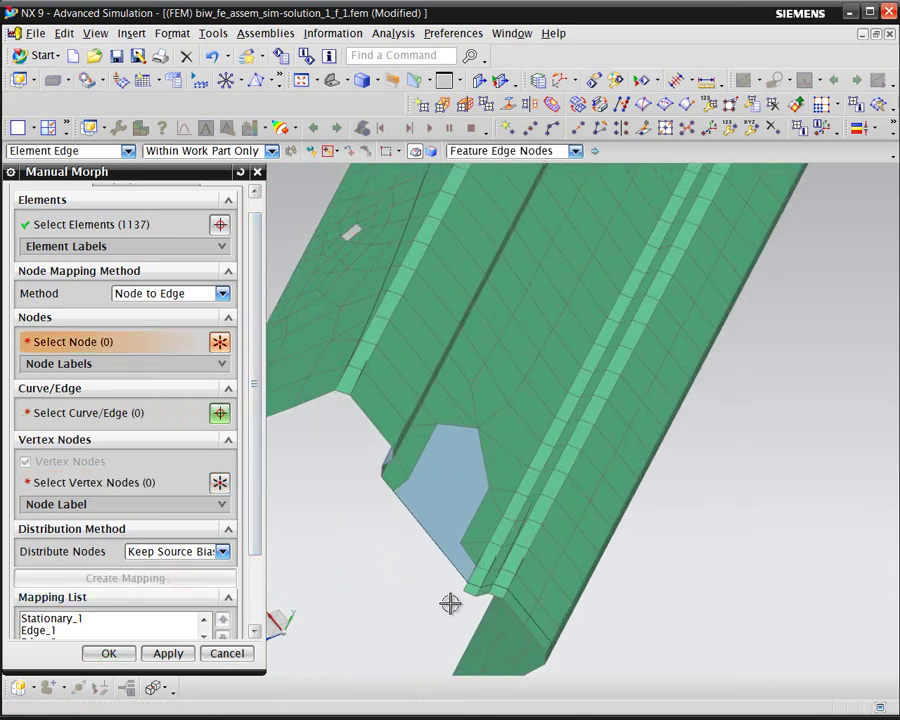
click(477, 556)
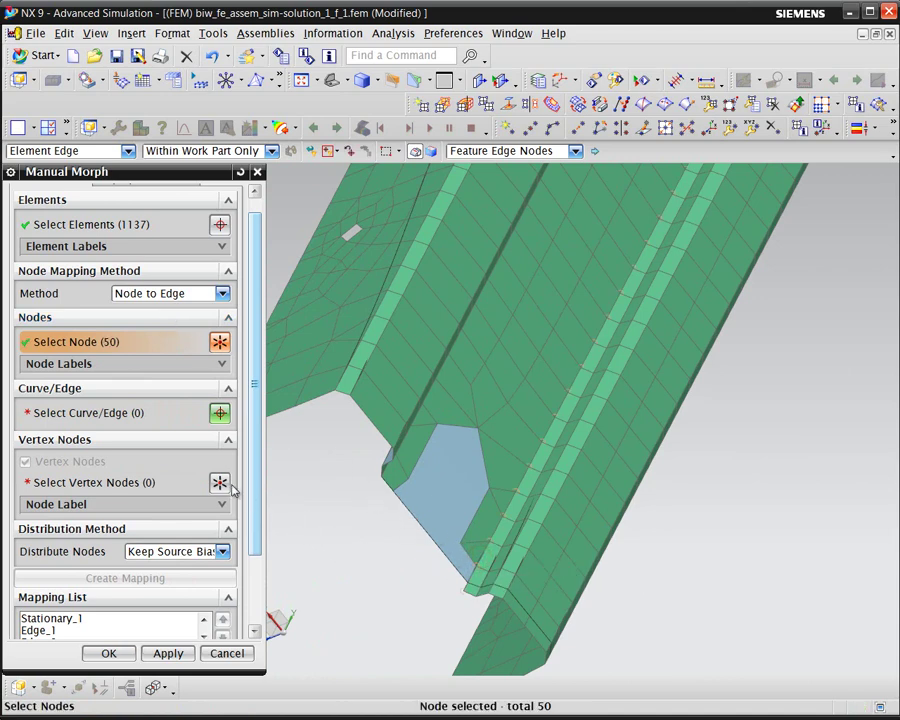
click(99, 410)
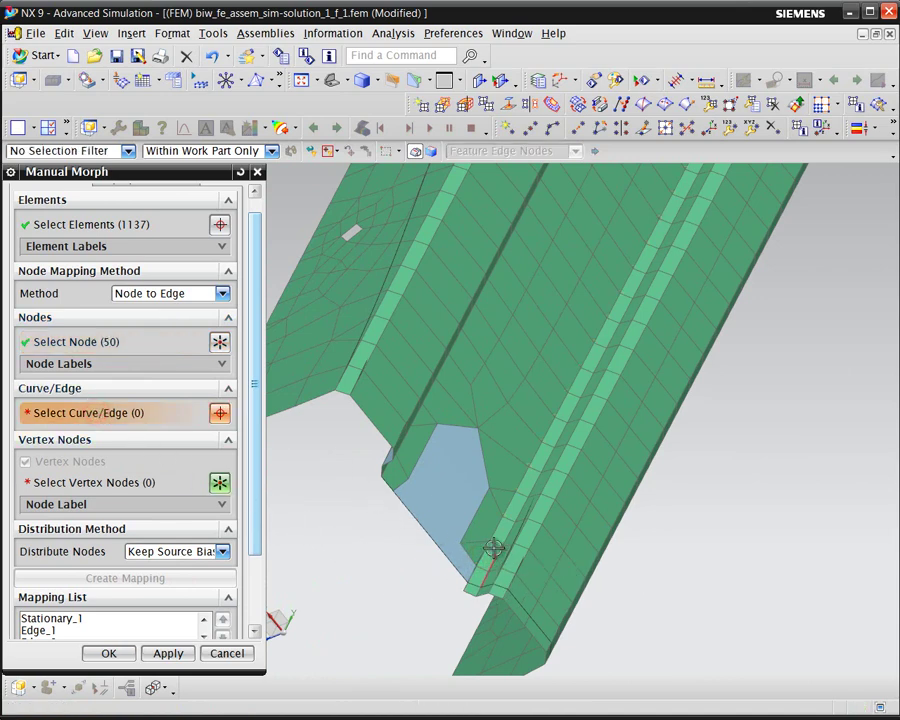
click(479, 562)
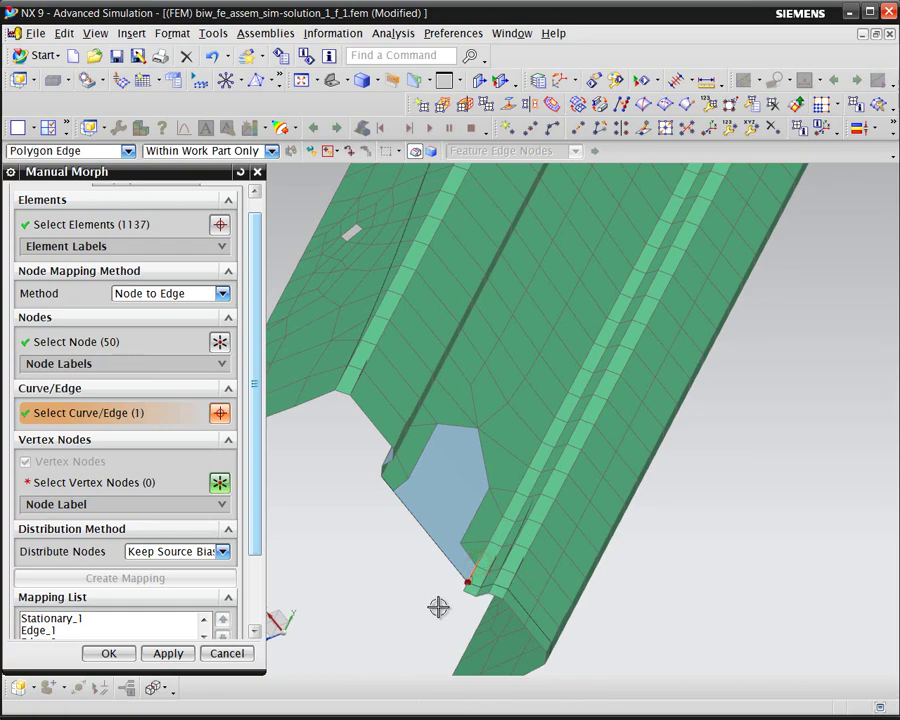
Pick the near and far end nodes of the row along the central panel as vertex nodes and create the edge mapping
click(460, 591)
scroll(516, 542, down, 5)
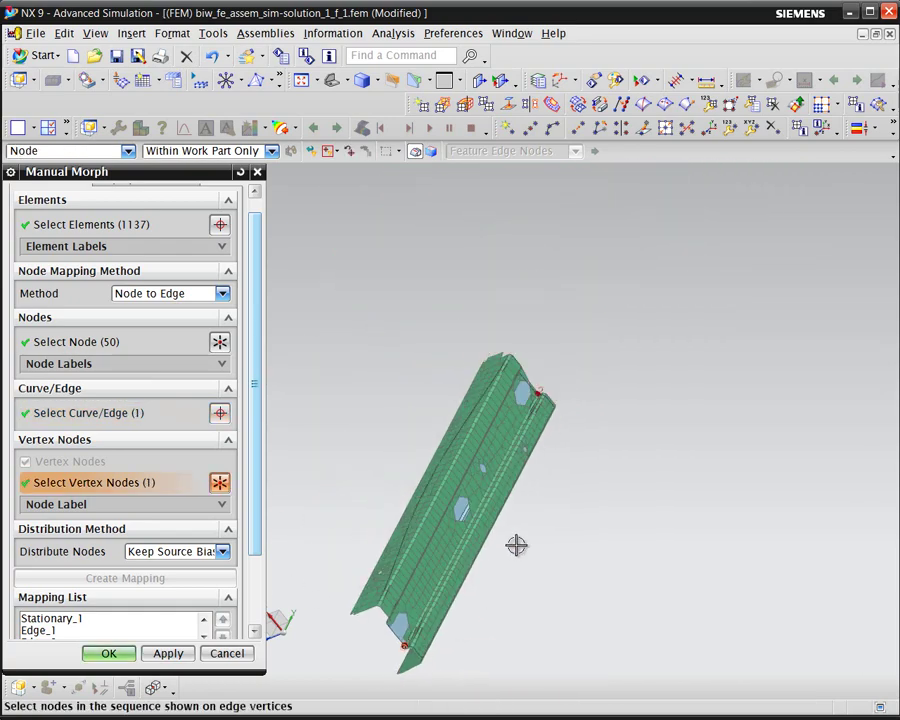
scroll(532, 388, up, 5)
click(486, 397)
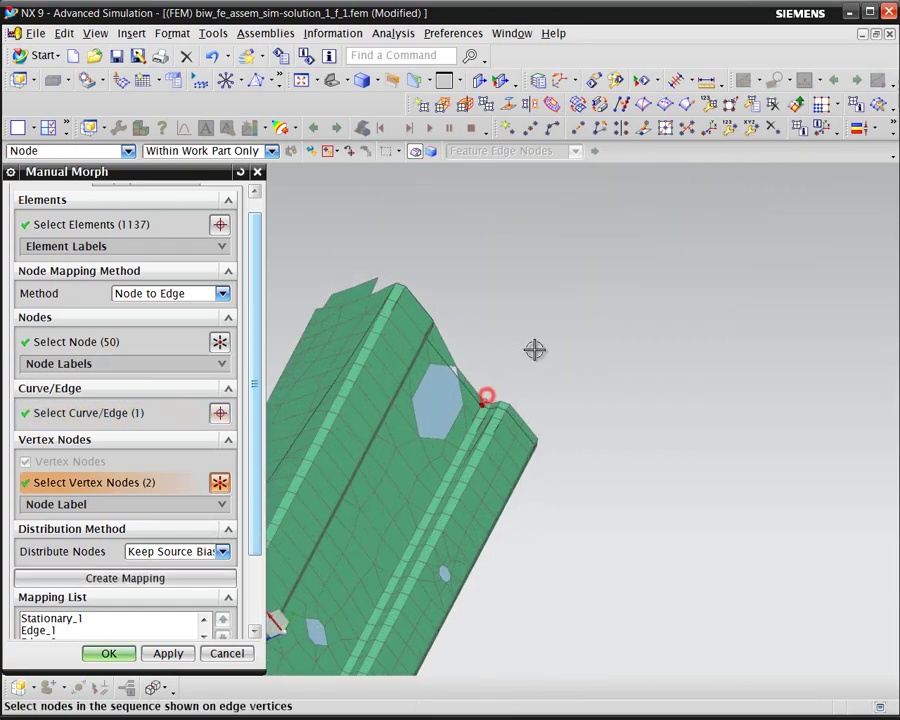
click(180, 578)
scroll(707, 301, down, 4)
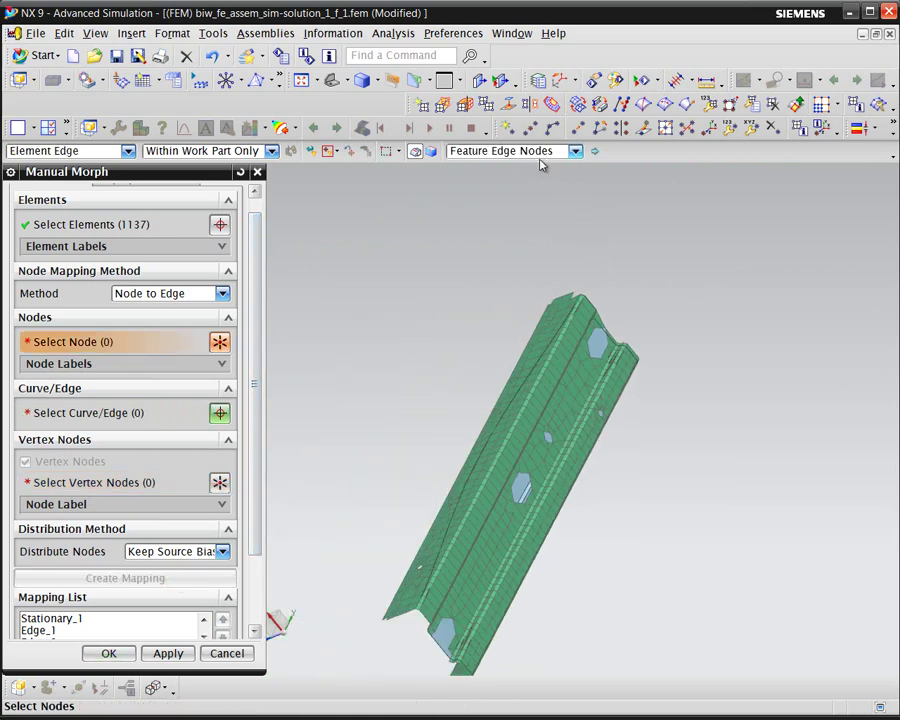
Set the mapping method to Node to Face and select the central panel's nodes by feature angle
click(188, 287)
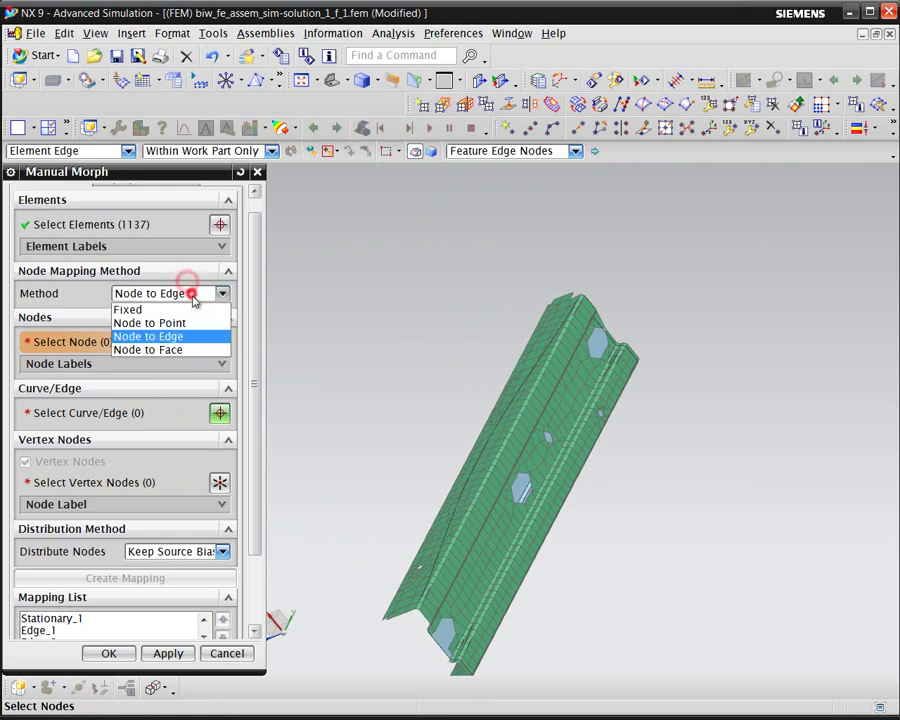
click(186, 347)
click(492, 152)
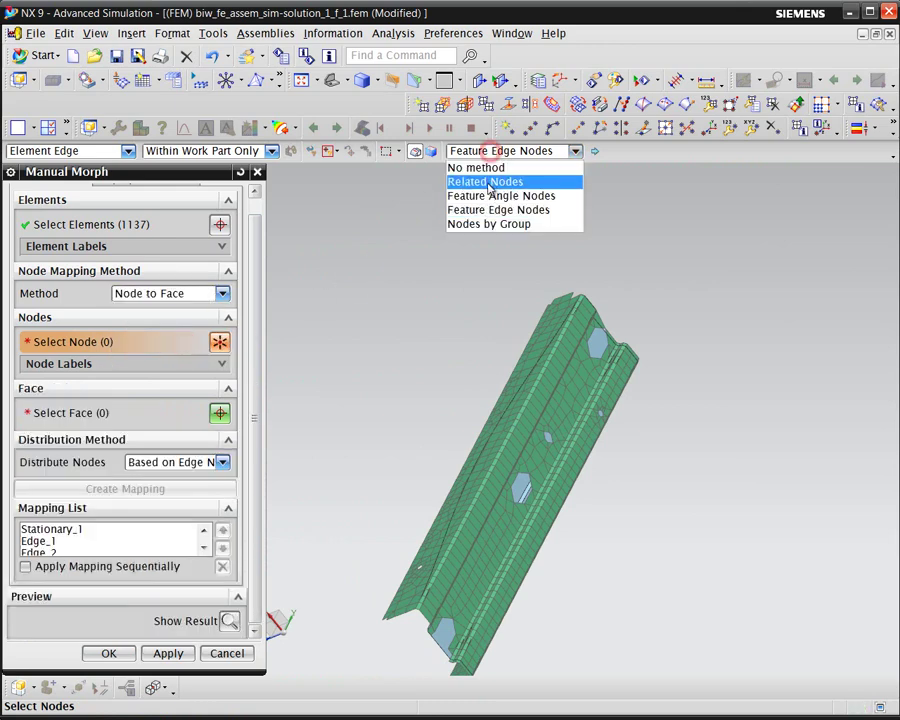
click(492, 196)
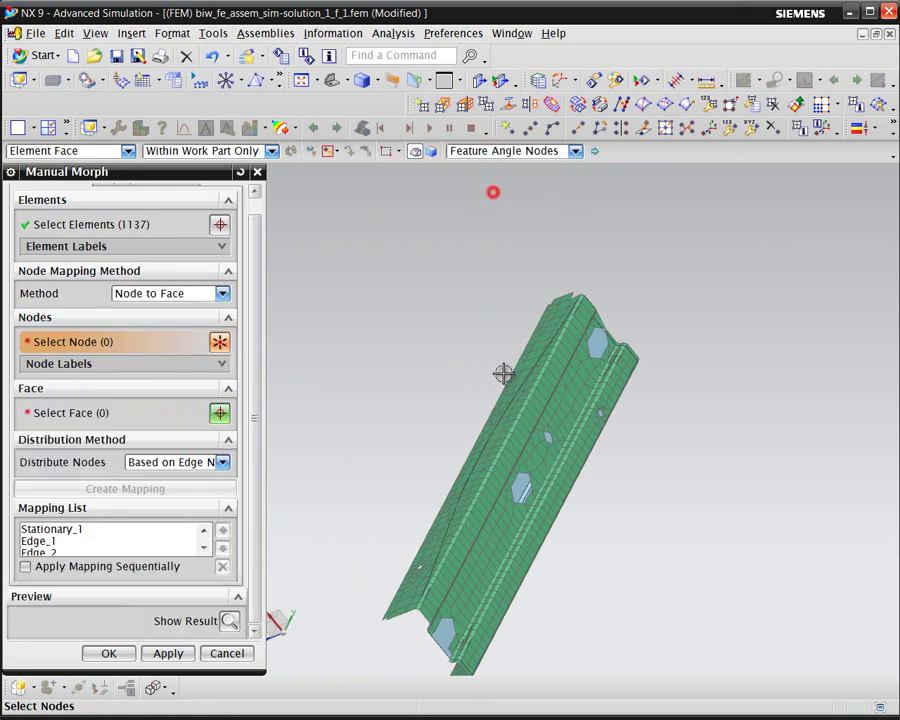
click(501, 550)
middle_drag(568, 534, 428, 542)
scroll(436, 610, up, 5)
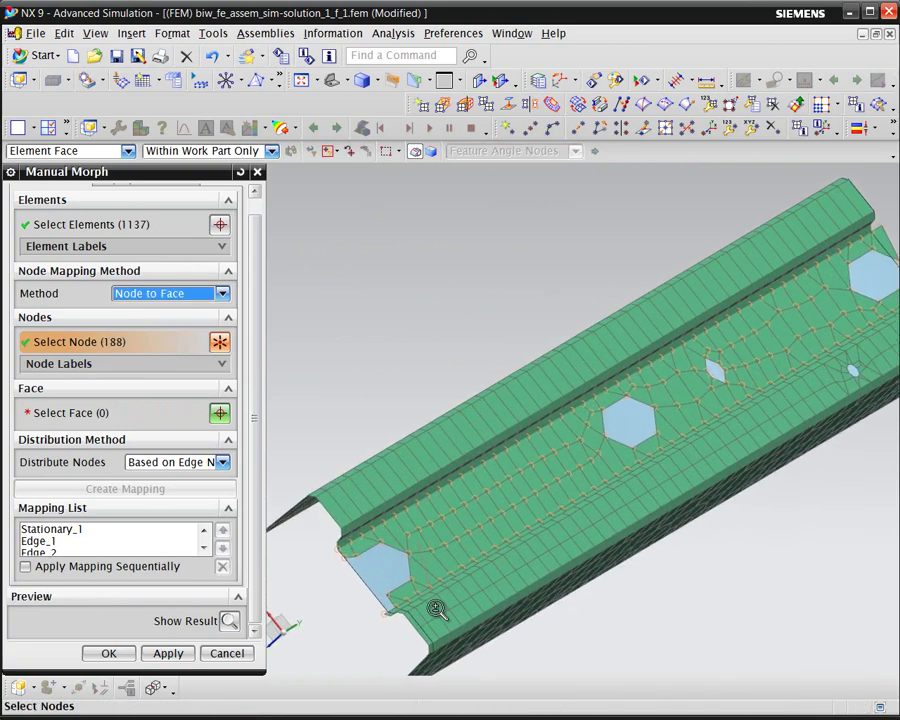
middle_drag(436, 610, 450, 590)
Select the CAD face visible through the central panel's large holes as the target and create the face mapping
click(108, 412)
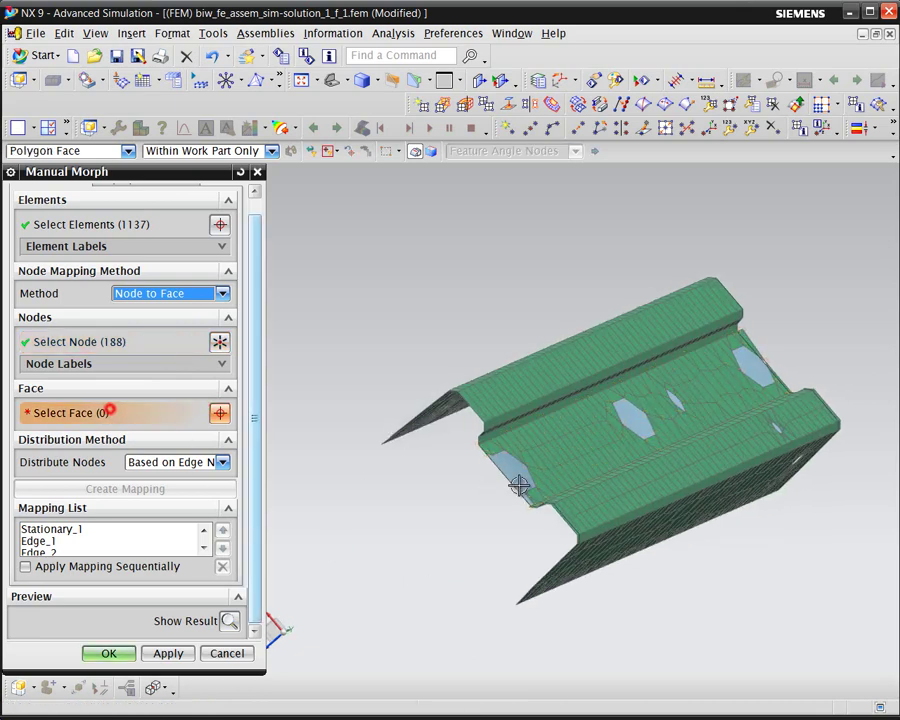
click(515, 482)
middle_drag(512, 488, 495, 522)
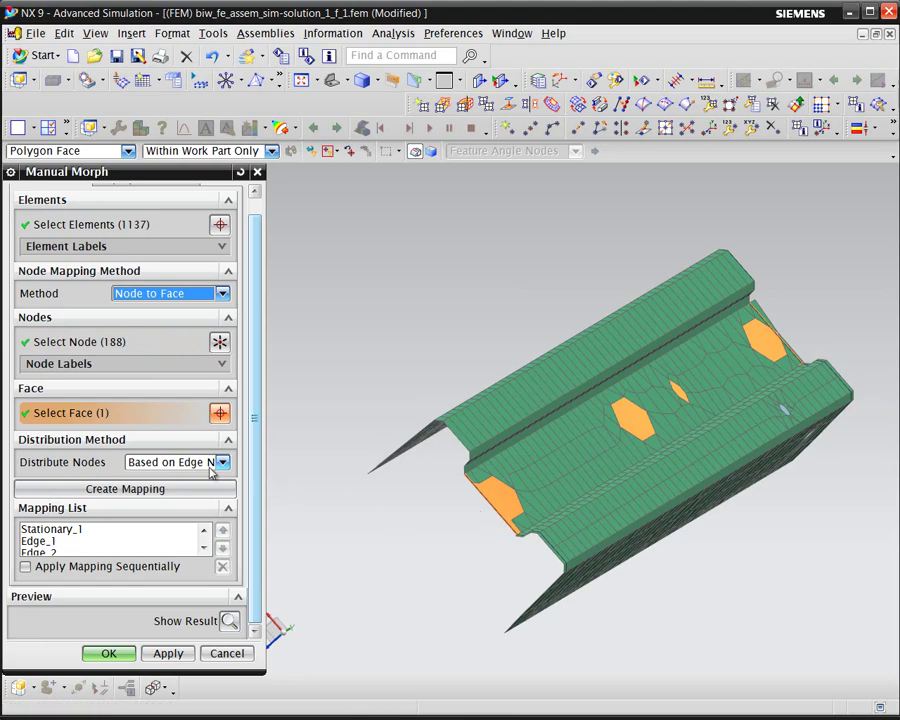
click(165, 488)
Return to Node to Edge with Feature Edge Nodes and select the central panel's opposite boundary row and its CAD edge
middle_drag(527, 485, 516, 482)
scroll(518, 484, up, 5)
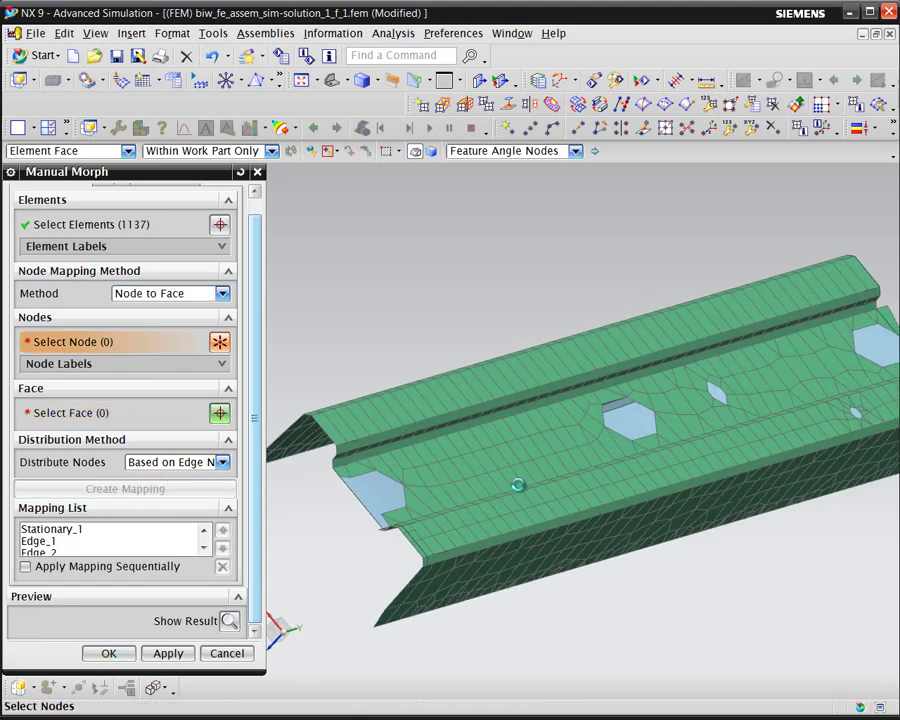
click(521, 151)
click(520, 206)
click(196, 293)
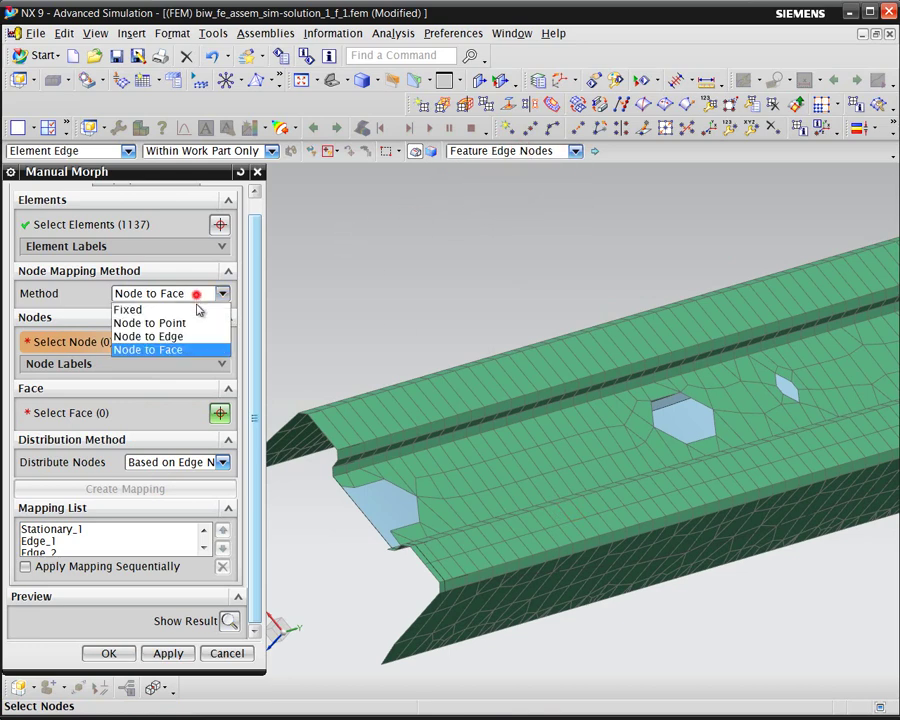
click(196, 336)
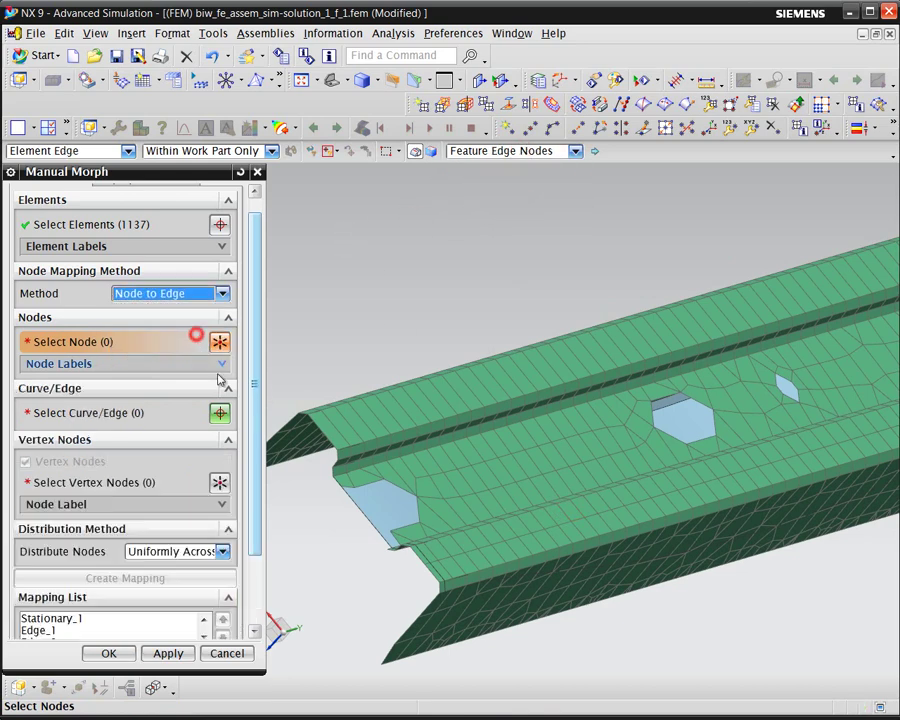
click(362, 471)
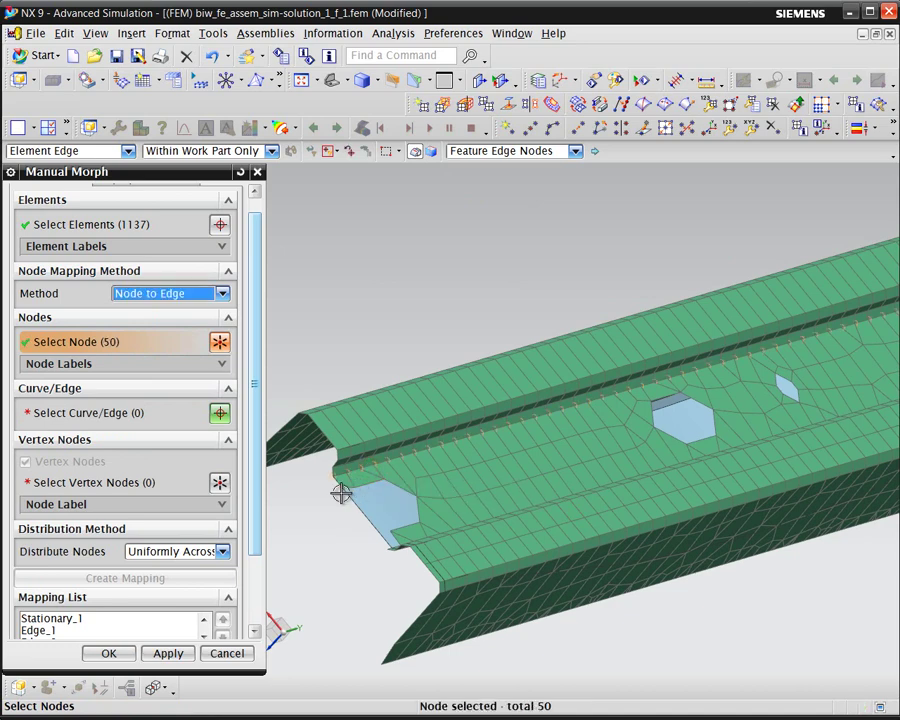
middle_click(329, 496)
click(331, 484)
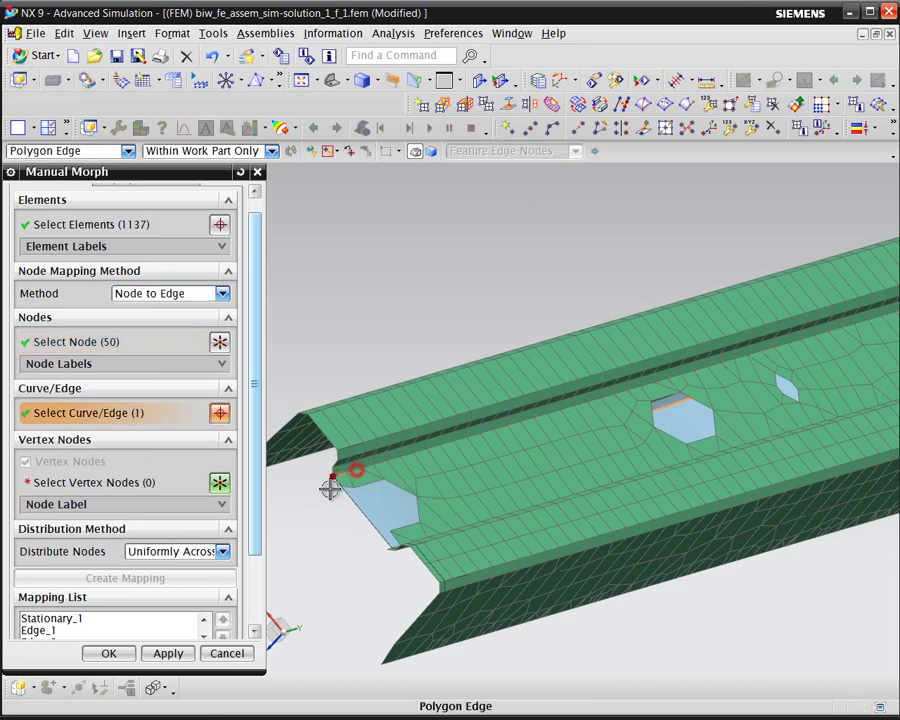
Assign the near and far end nodes of the central panel's boundary row as vertex nodes and create the mapping
middle_click(322, 486)
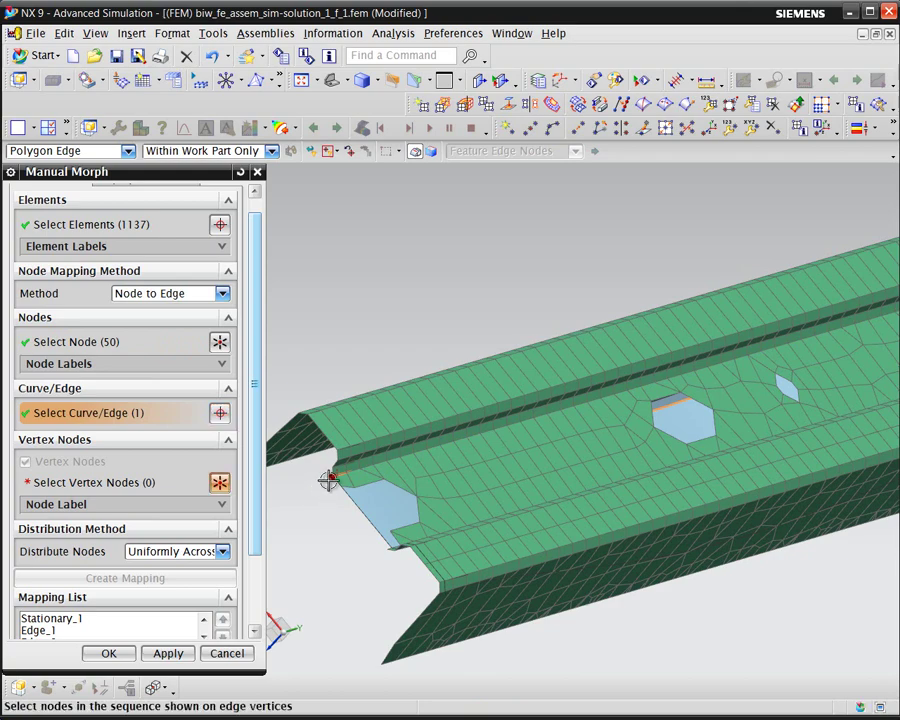
click(325, 485)
scroll(290, 505, down, 5)
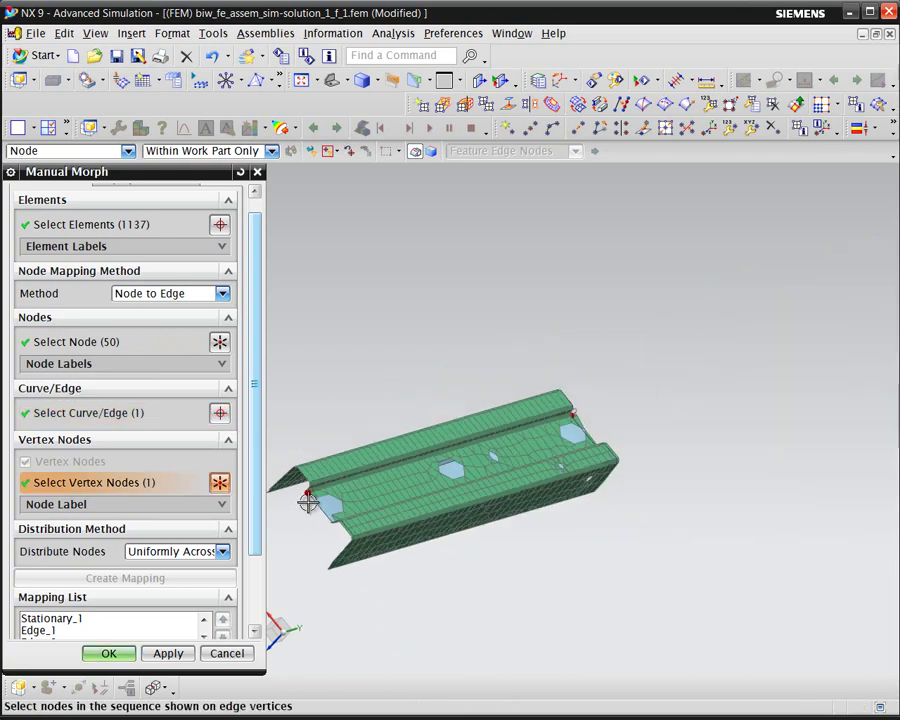
scroll(589, 421, up, 6)
scroll(674, 405, up, 3)
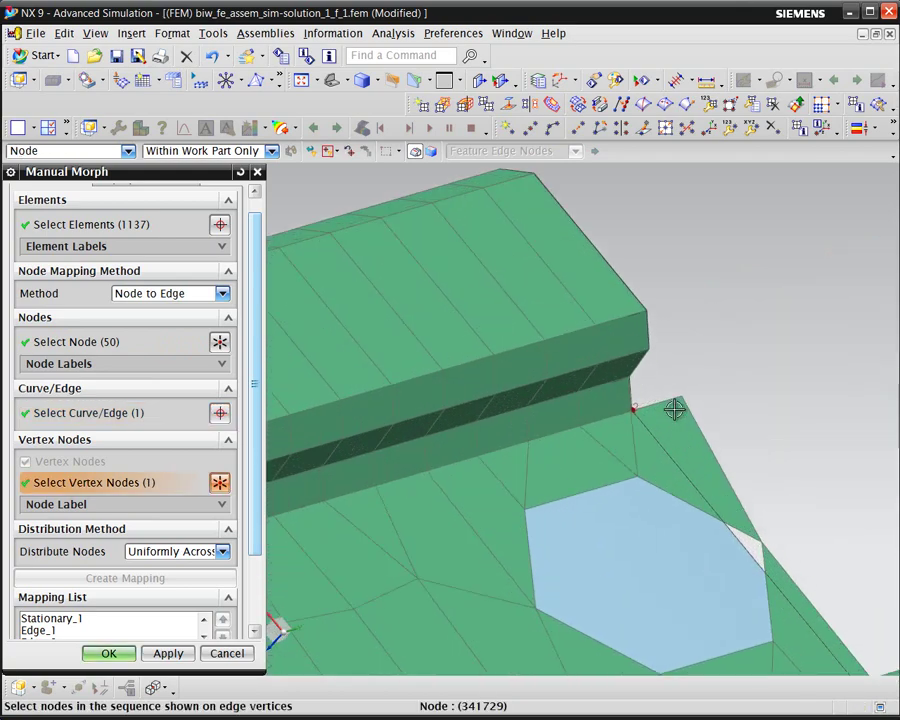
click(631, 411)
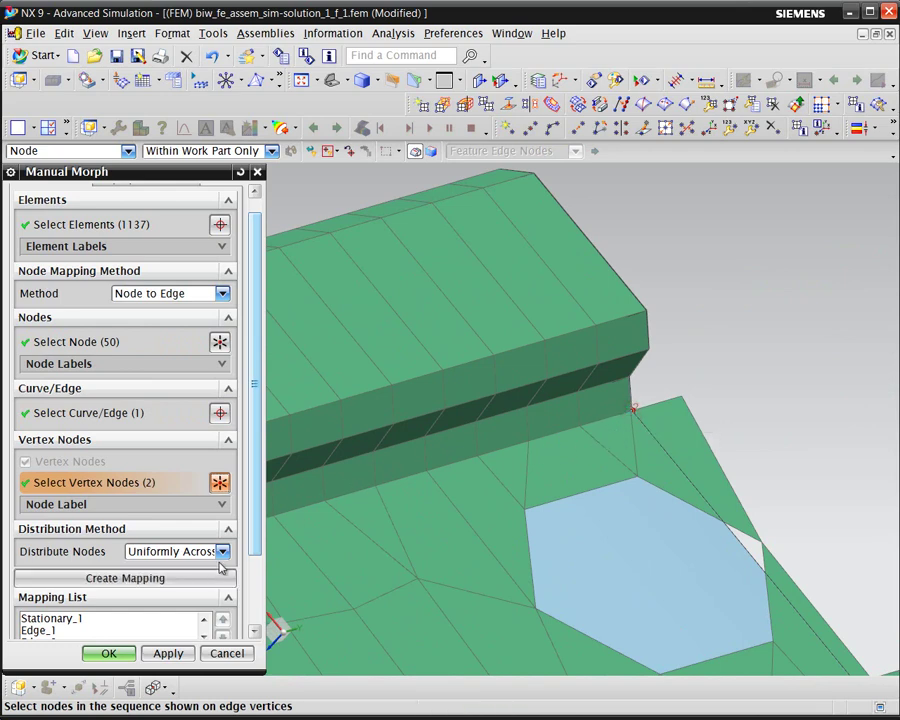
click(194, 584)
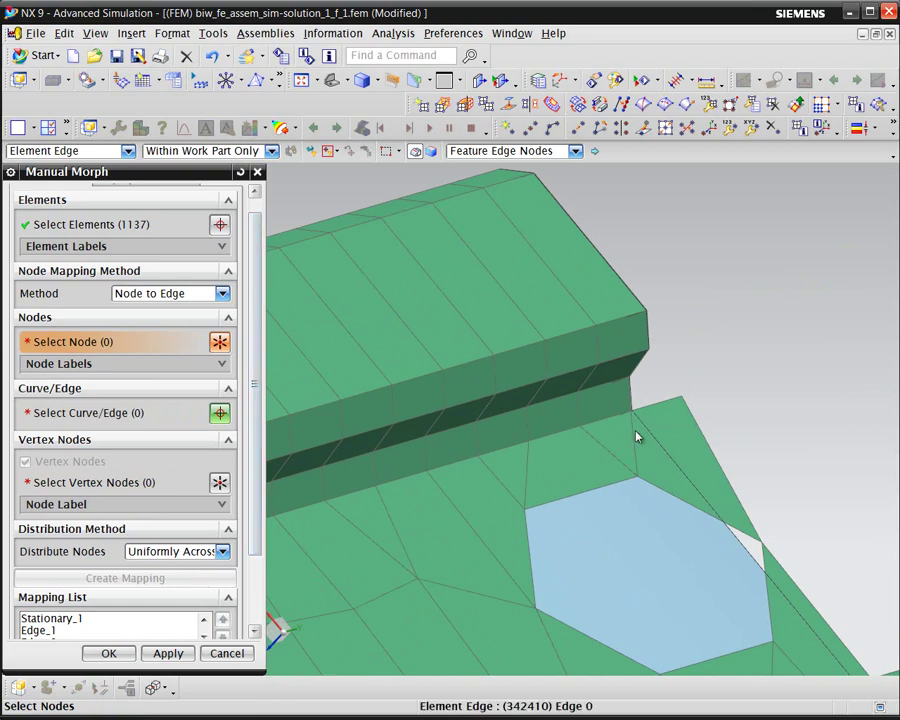
Select the node row between the lower light wall strip and the dark ledge, and its matching CAD edge
middle_drag(636, 436, 649, 418)
scroll(770, 352, down, 6)
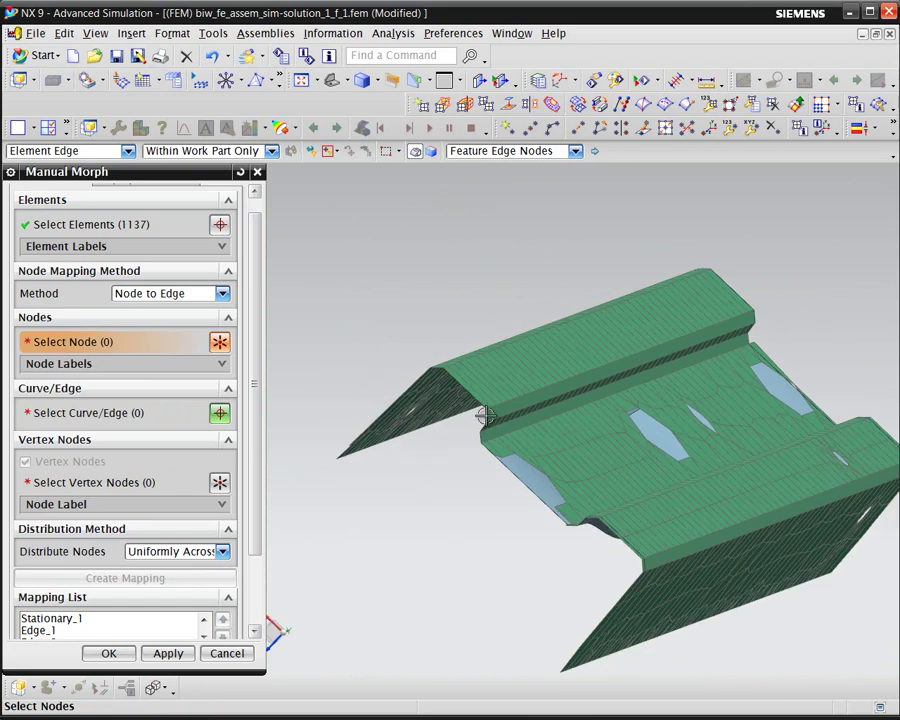
scroll(484, 416, up, 5)
middle_drag(545, 465, 424, 443)
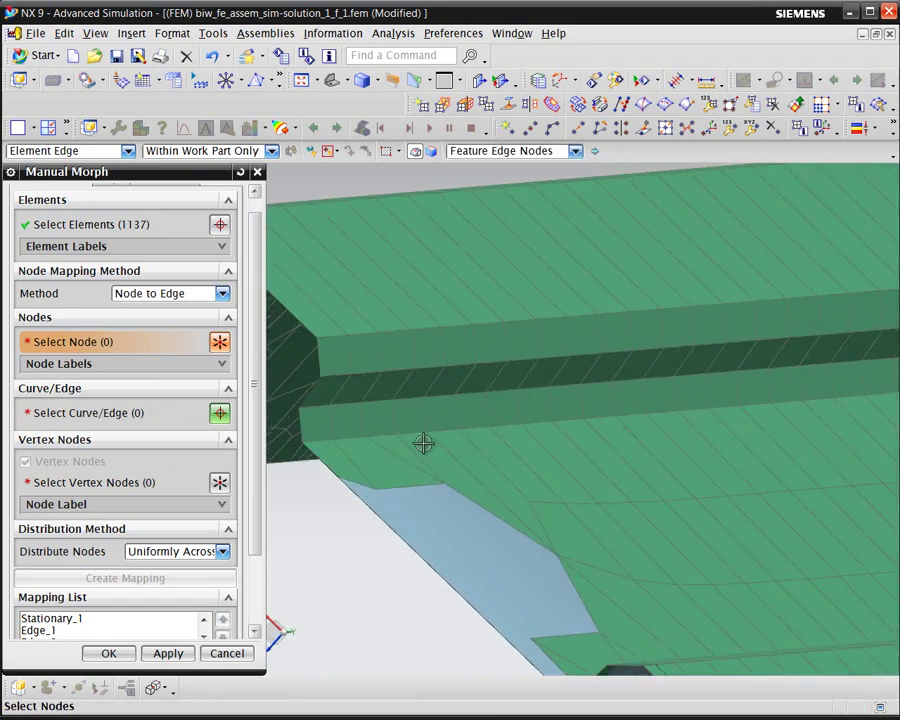
click(322, 410)
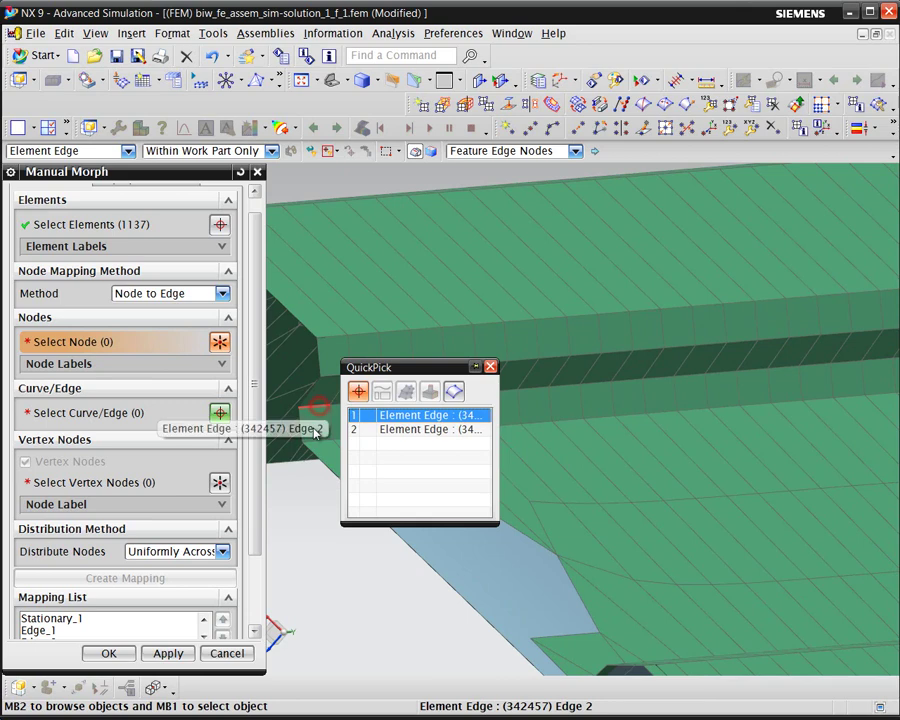
click(415, 412)
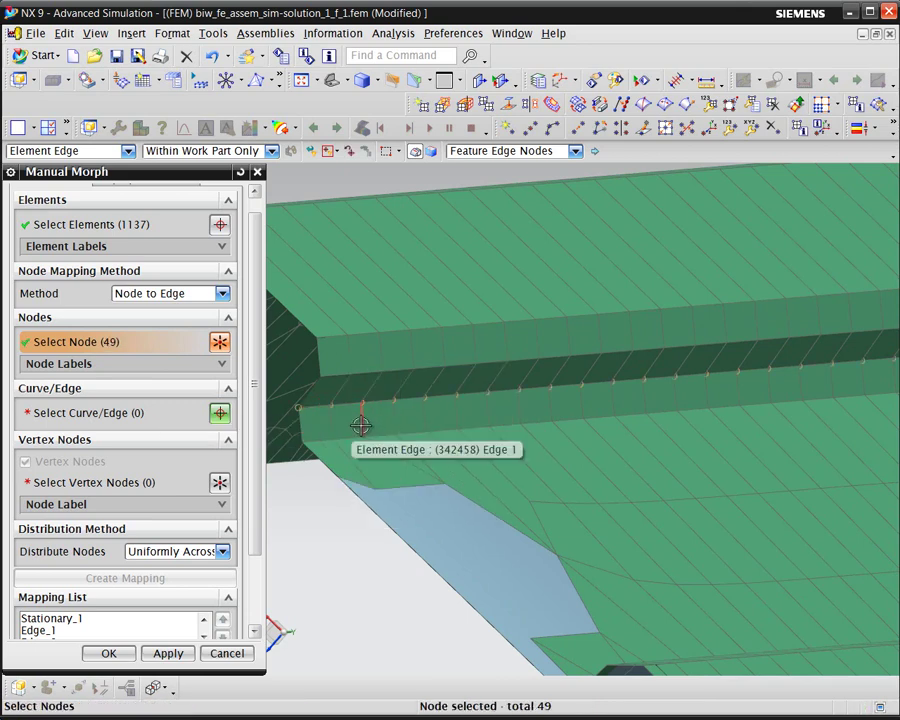
click(96, 413)
click(333, 409)
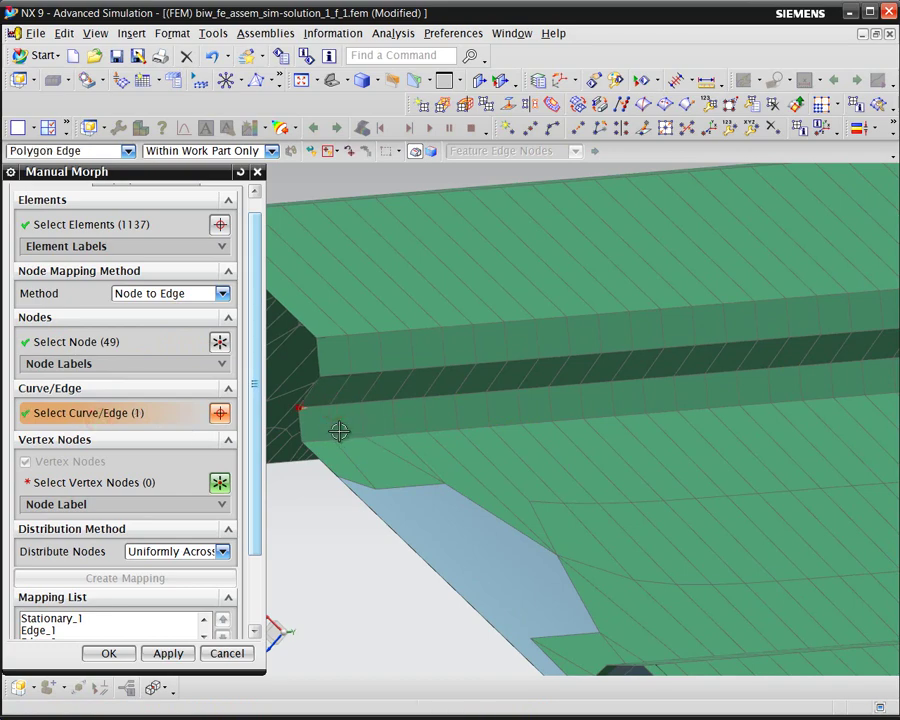
Pick both end nodes of the dark ledge's lower row as vertex nodes and create the mapping with Keep Source Bias distribution
mouse_move(339, 431)
middle_down()
mouse_move(360, 432)
mouse_move(342, 430)
mouse_move(352, 450)
middle_up()
scroll(422, 490, down, 3)
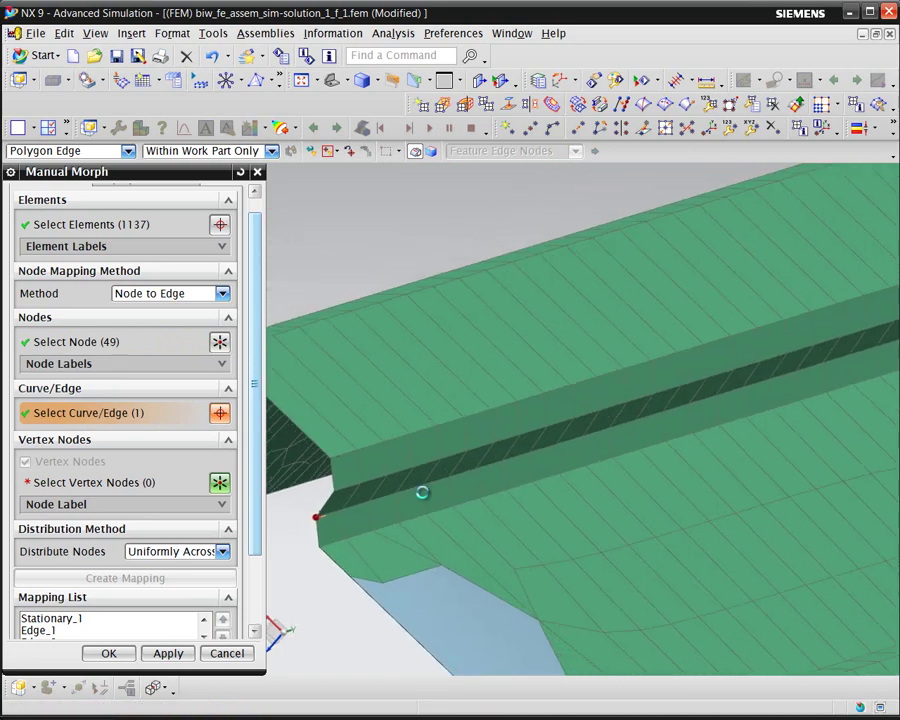
scroll(450, 416, down, 2)
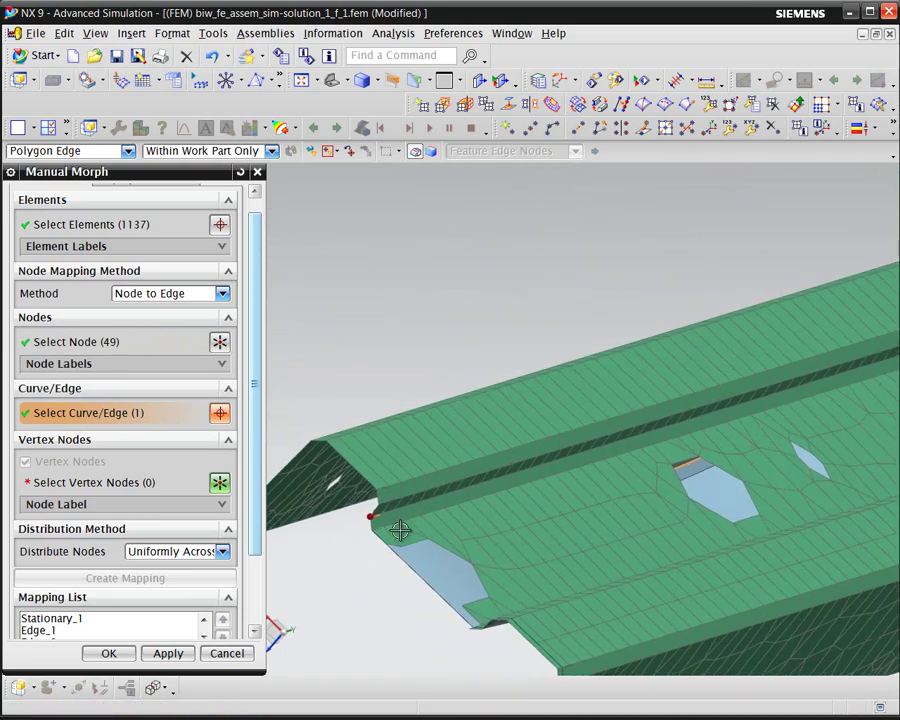
click(366, 521)
scroll(331, 548, down, 3)
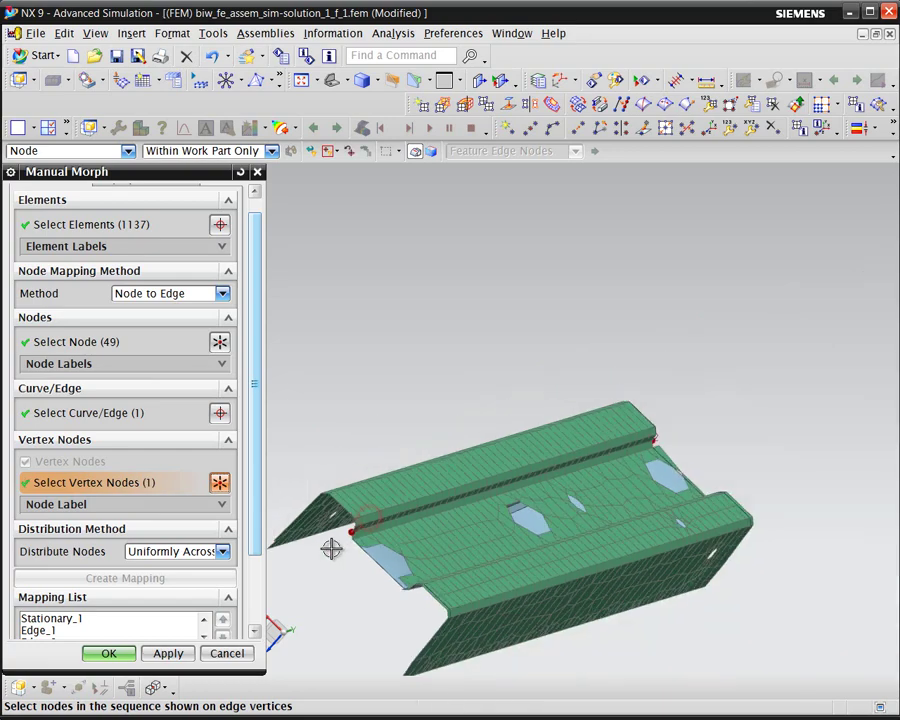
scroll(624, 466, up, 2)
scroll(527, 446, up, 3)
click(494, 441)
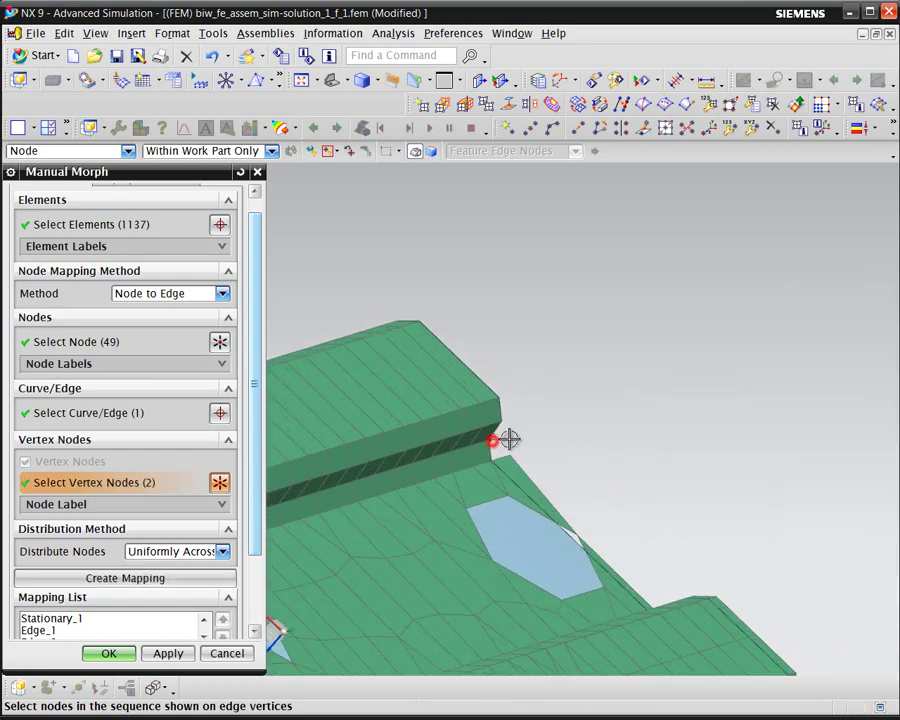
click(204, 552)
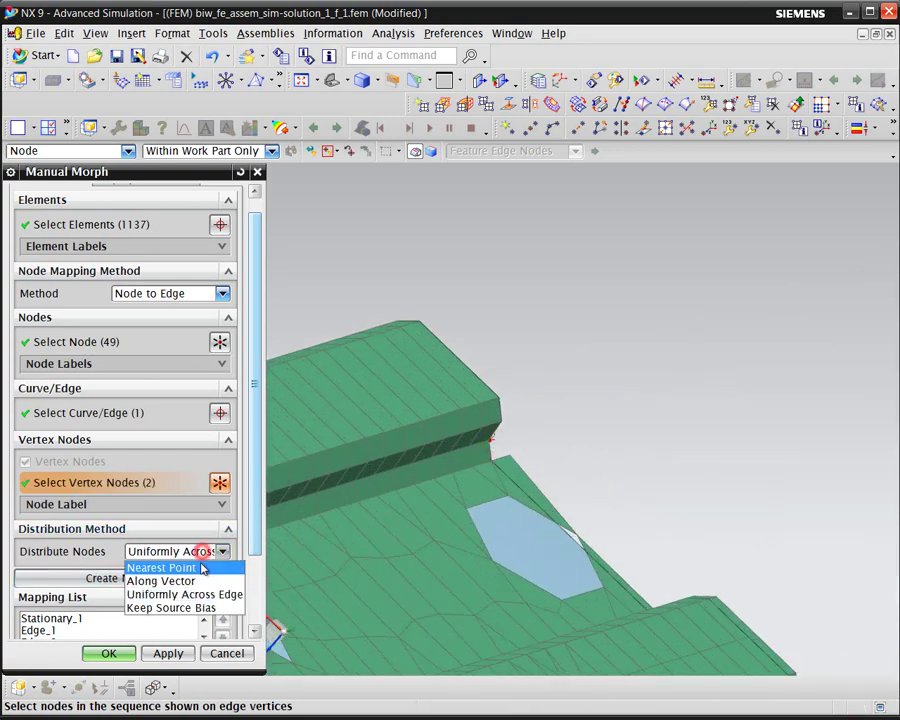
click(198, 605)
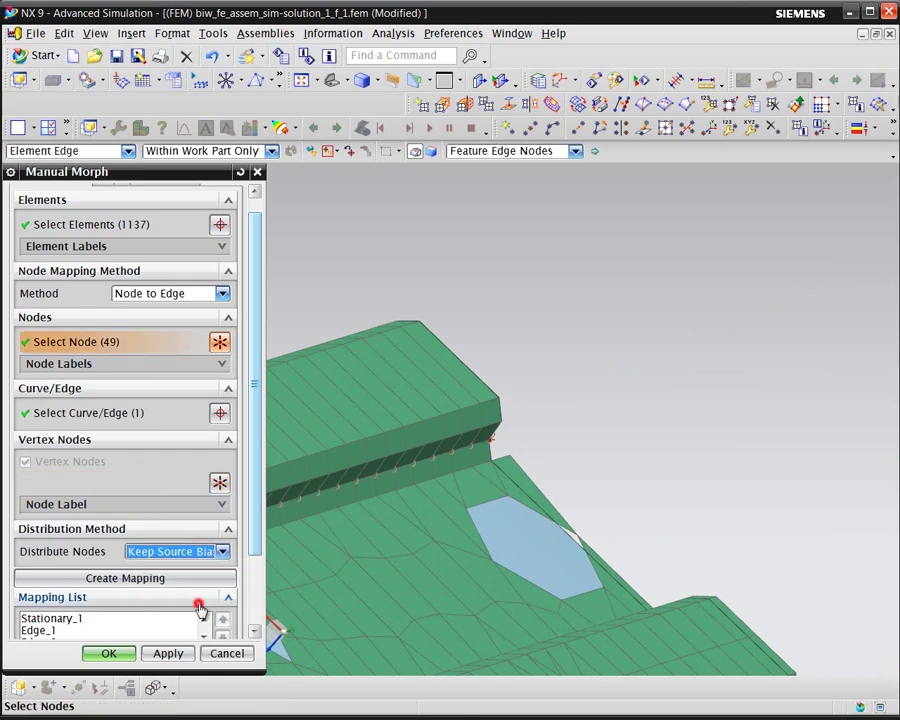
click(168, 580)
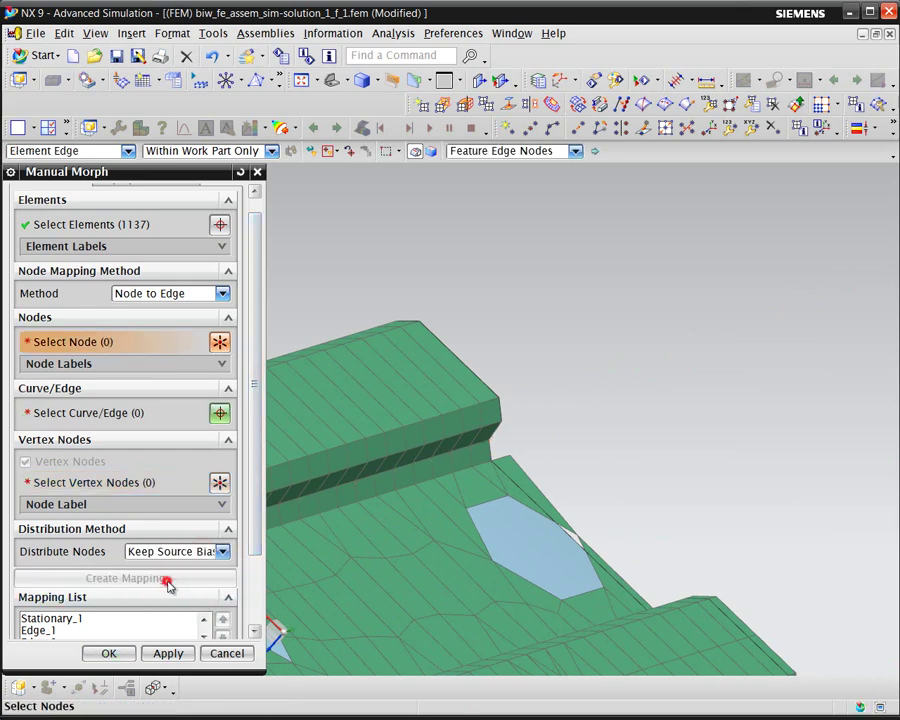
Select the node row where the dark ledge meets the upper light wall, with the coincident CAD edge as target
scroll(643, 425, up, 5)
scroll(250, 519, down, 8)
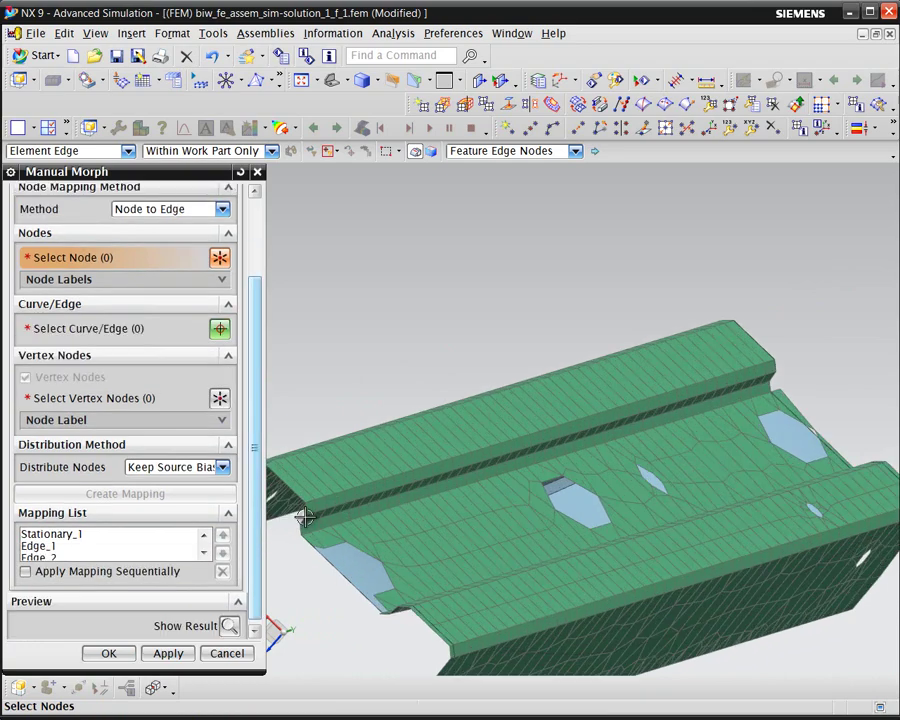
click(355, 487)
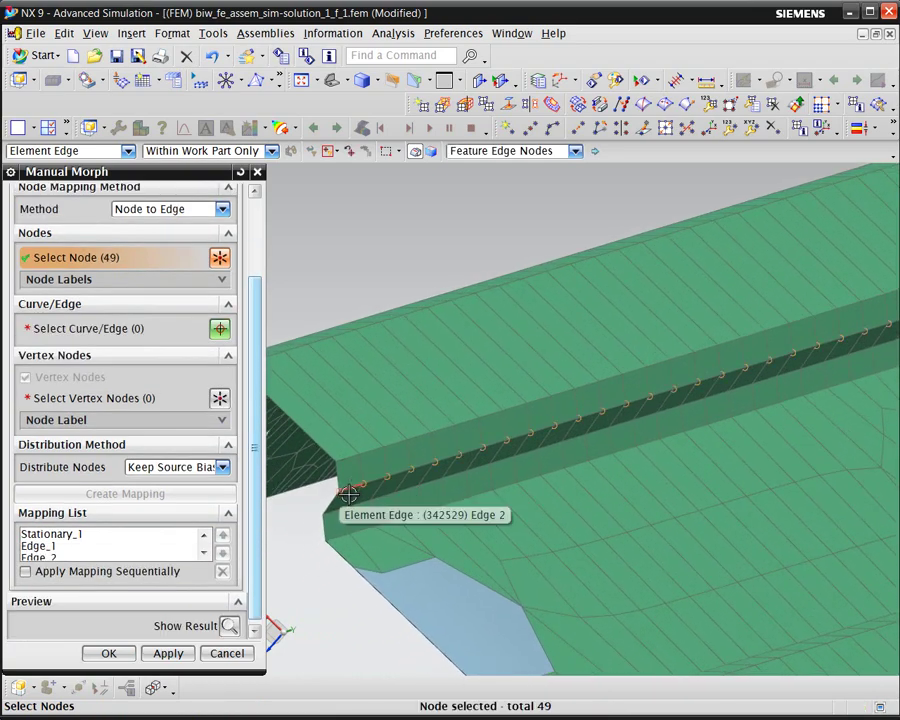
click(137, 334)
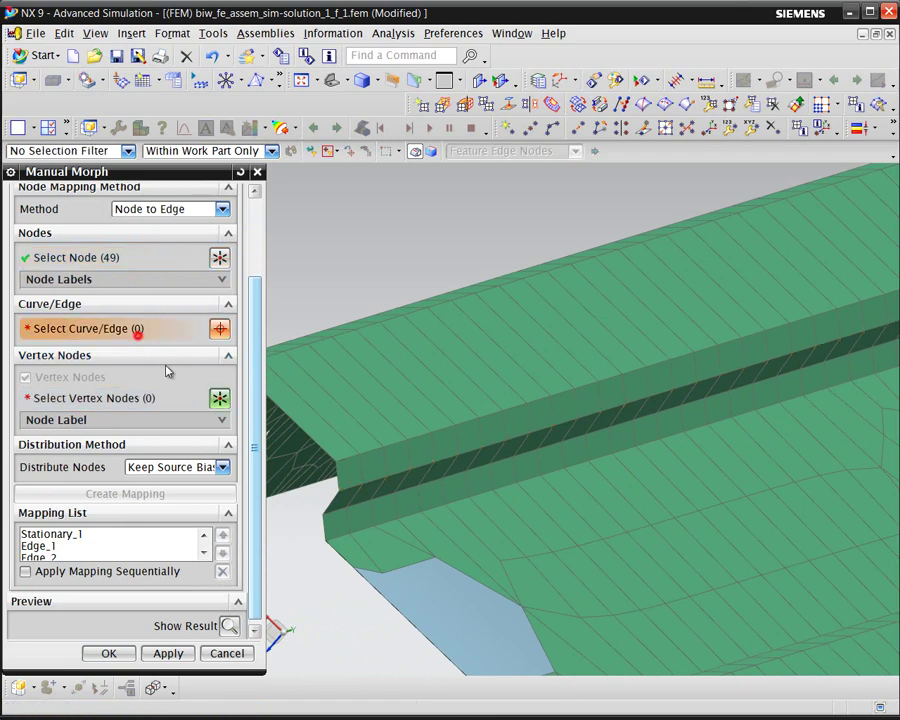
click(355, 487)
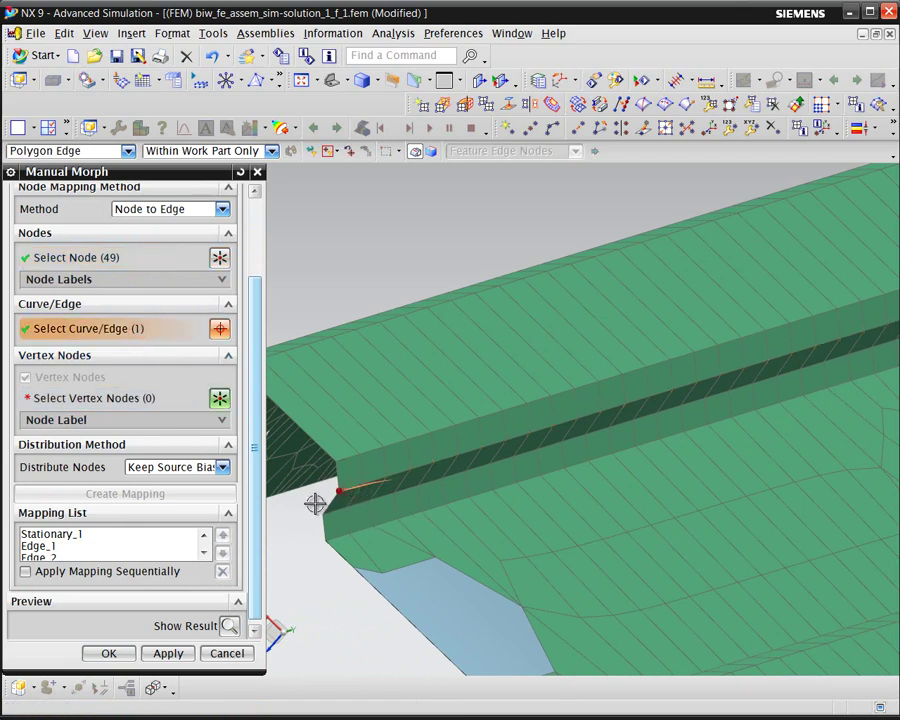
Assign the near and far end nodes of the dark ledge's upper row as vertex nodes and create the edge mapping
click(338, 489)
scroll(250, 578, up, 3)
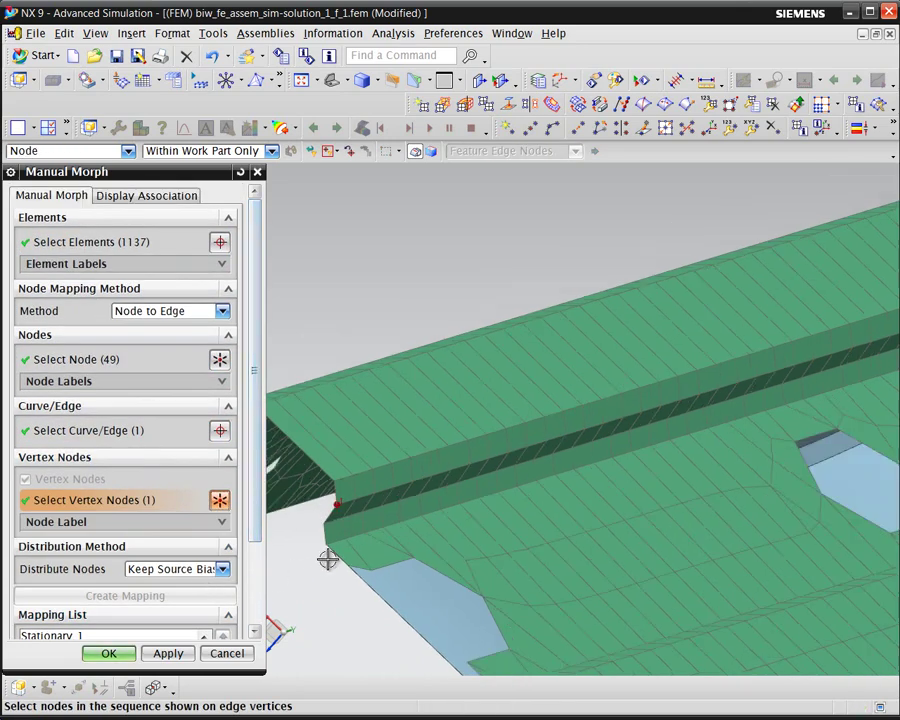
scroll(328, 560, down, 3)
click(804, 390)
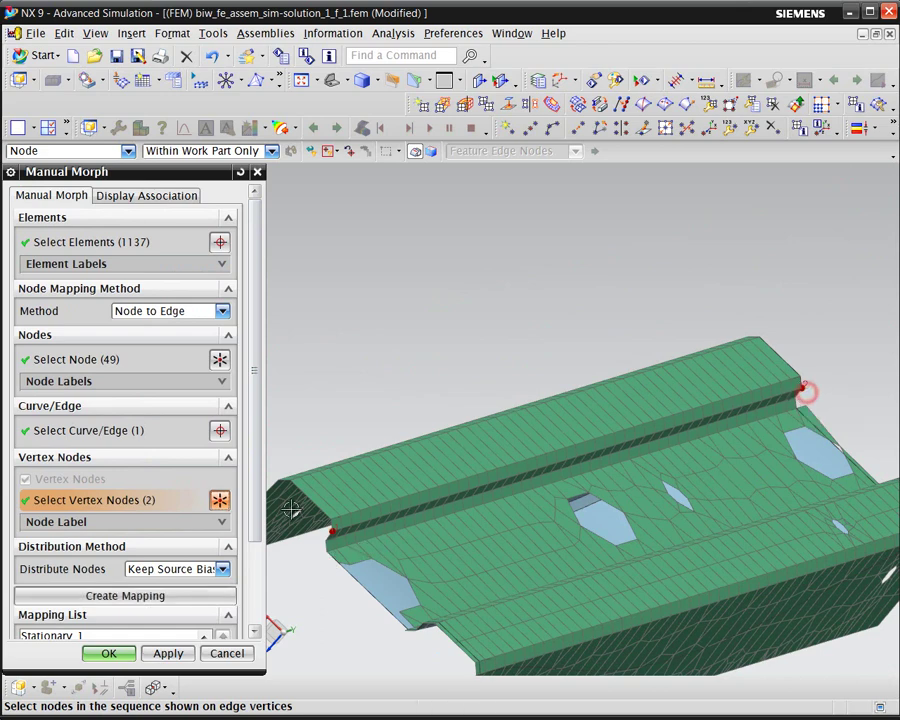
click(190, 598)
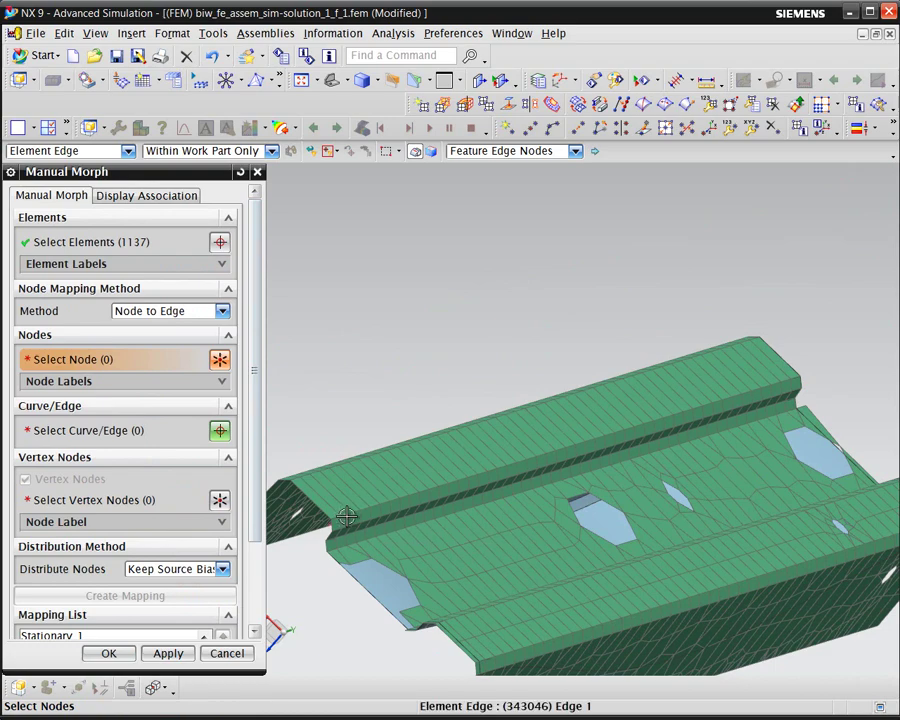
Select the node row between the upper light wall and the broad top flange, and its matching CAD edge
scroll(344, 516, up, 3)
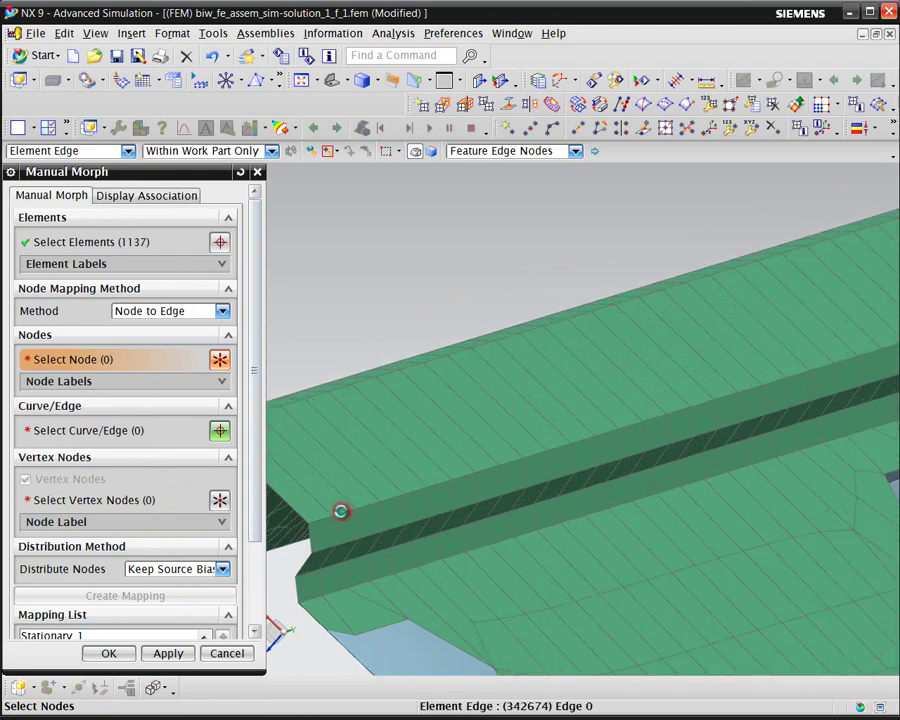
click(338, 513)
middle_click(330, 516)
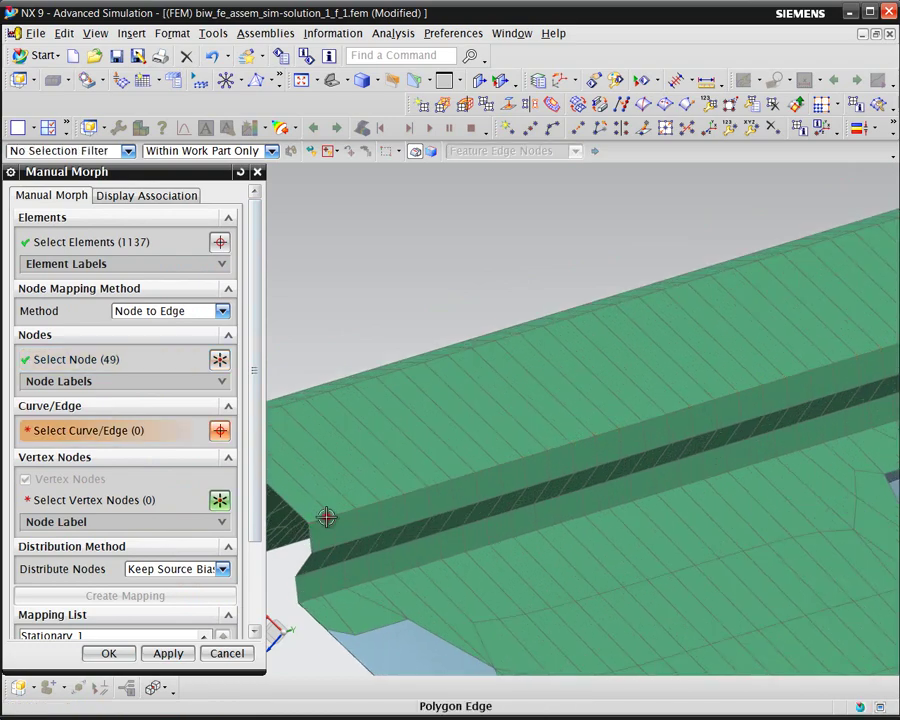
click(326, 516)
Assign the near and far end nodes of the light wall's upper row as vertex nodes and create the edge mapping
middle_drag(302, 543, 622, 446)
middle_click(328, 581)
click(328, 581)
click(618, 445)
scroll(712, 420, down, 4)
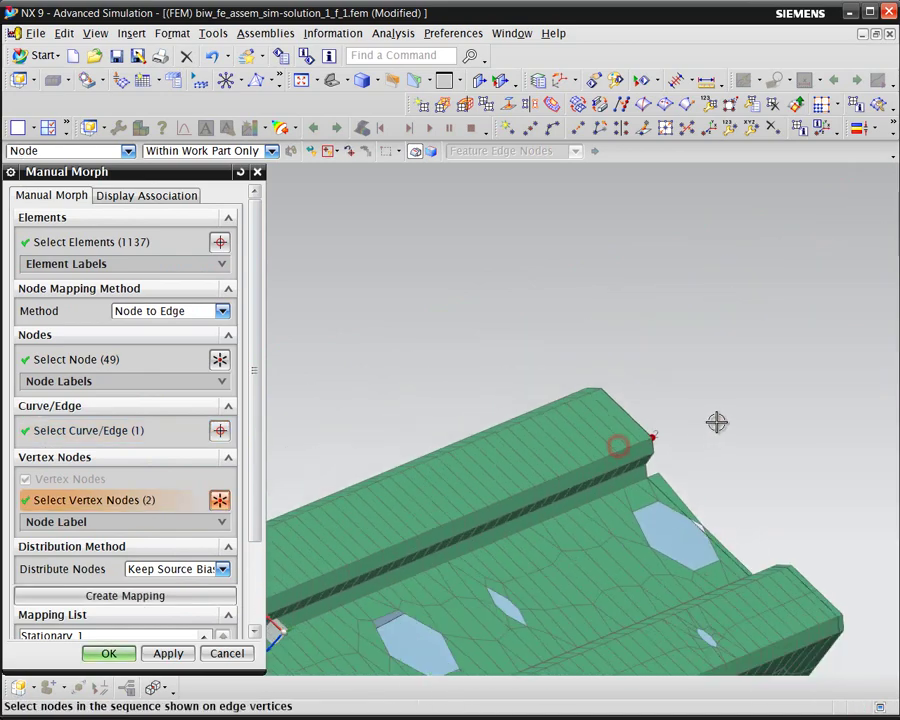
click(137, 597)
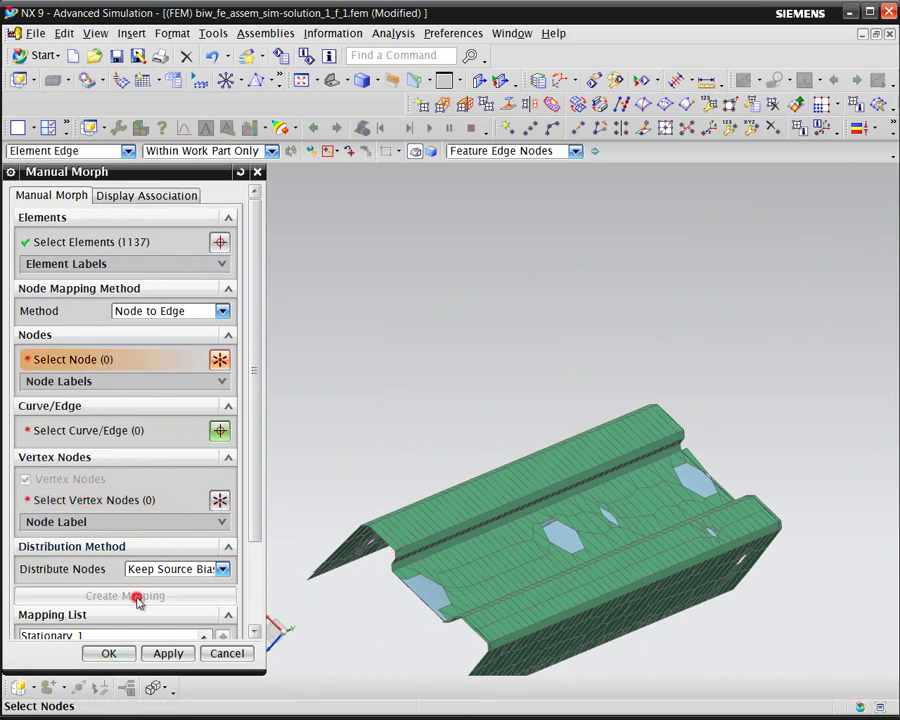
Select the node row between the broad top flange and the narrow outer bevel strip, with its corresponding CAD edge as target
middle_drag(440, 519, 449, 538)
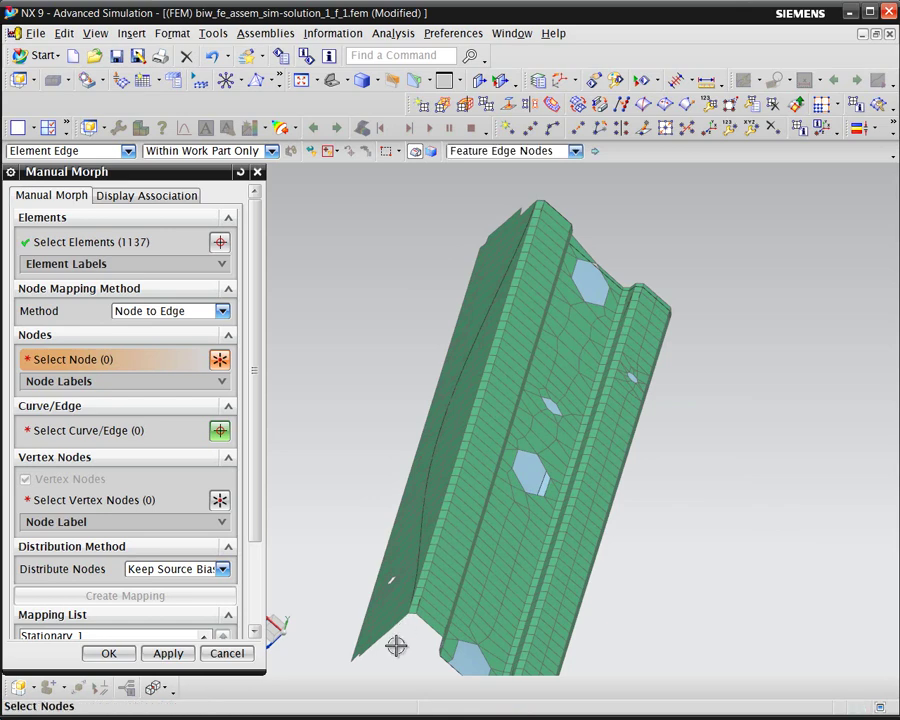
scroll(450, 545, up, 4)
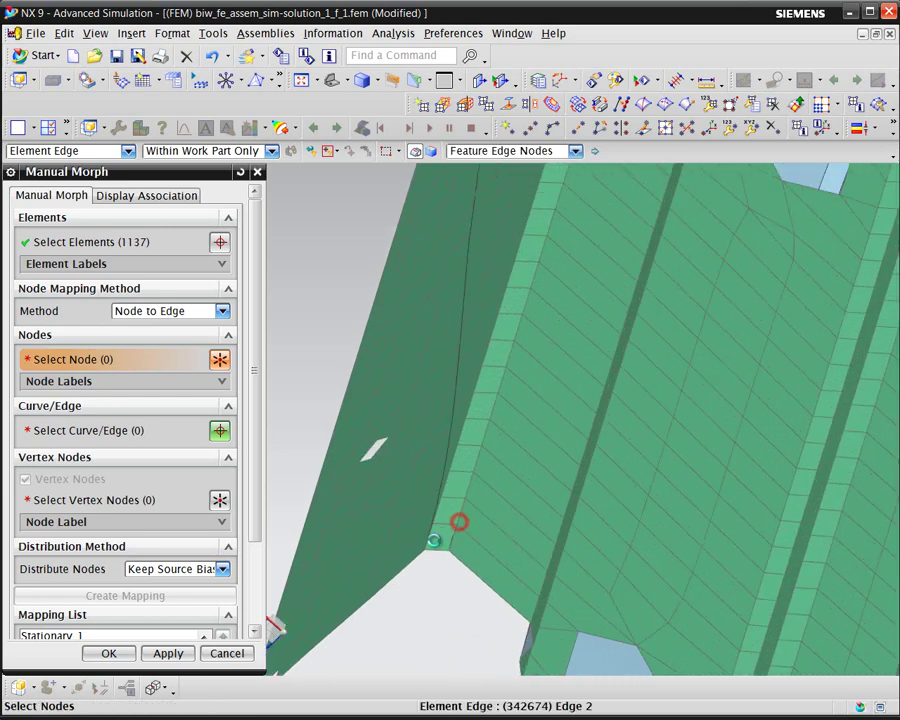
click(456, 518)
click(97, 430)
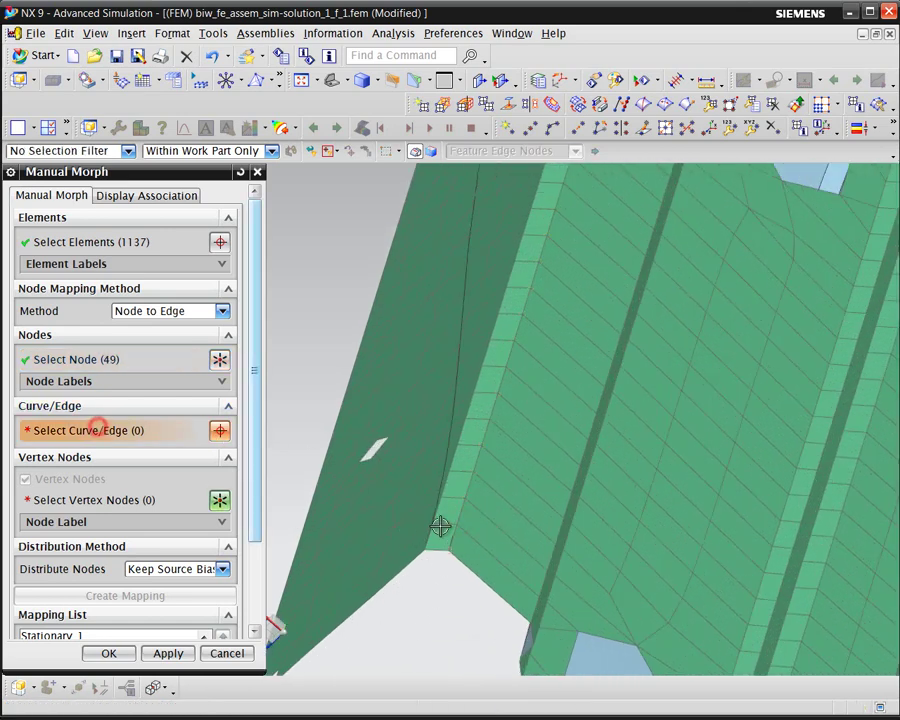
click(454, 526)
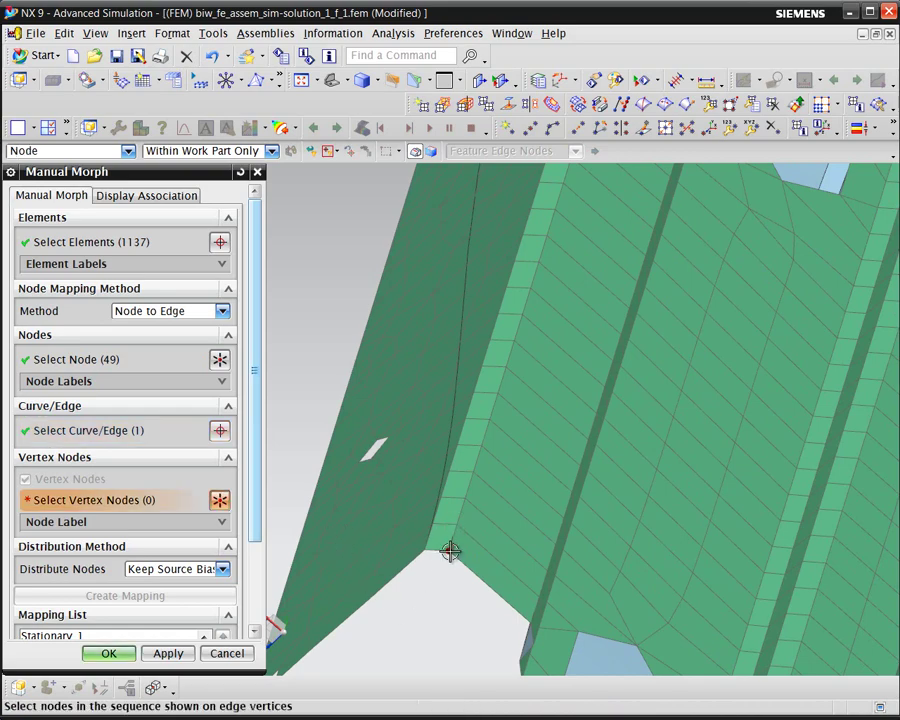
Assign the near and far end nodes of the bevel strip's inner row as vertex nodes and create the mapping
scroll(431, 596, down, 5)
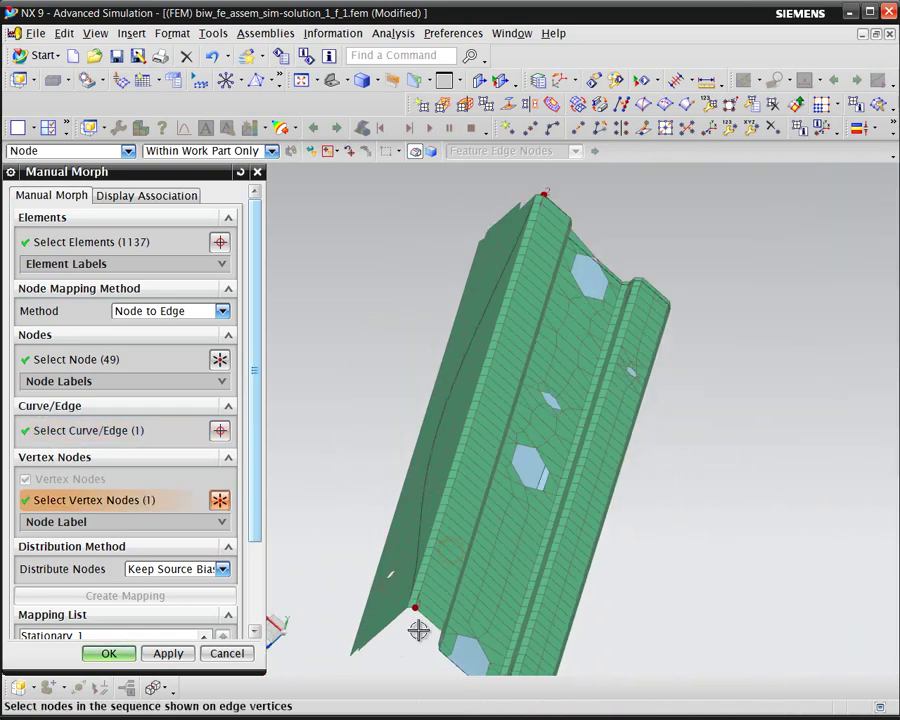
click(545, 196)
click(197, 594)
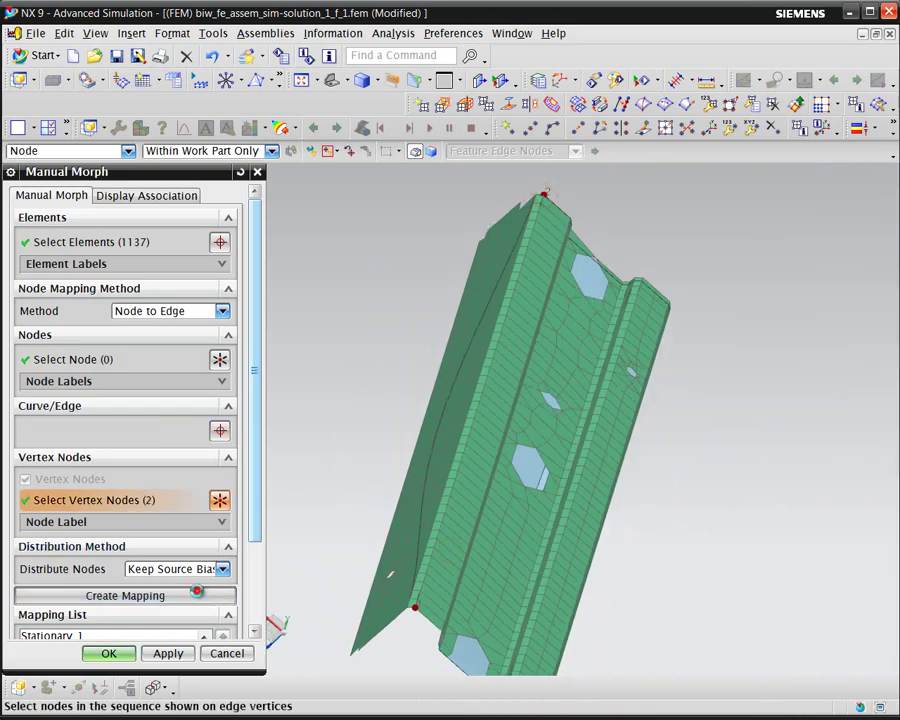
Select the node row where the bevel strip meets the outer side wall, with the curved CAD edge along that wall as target
scroll(413, 590, up, 5)
click(404, 571)
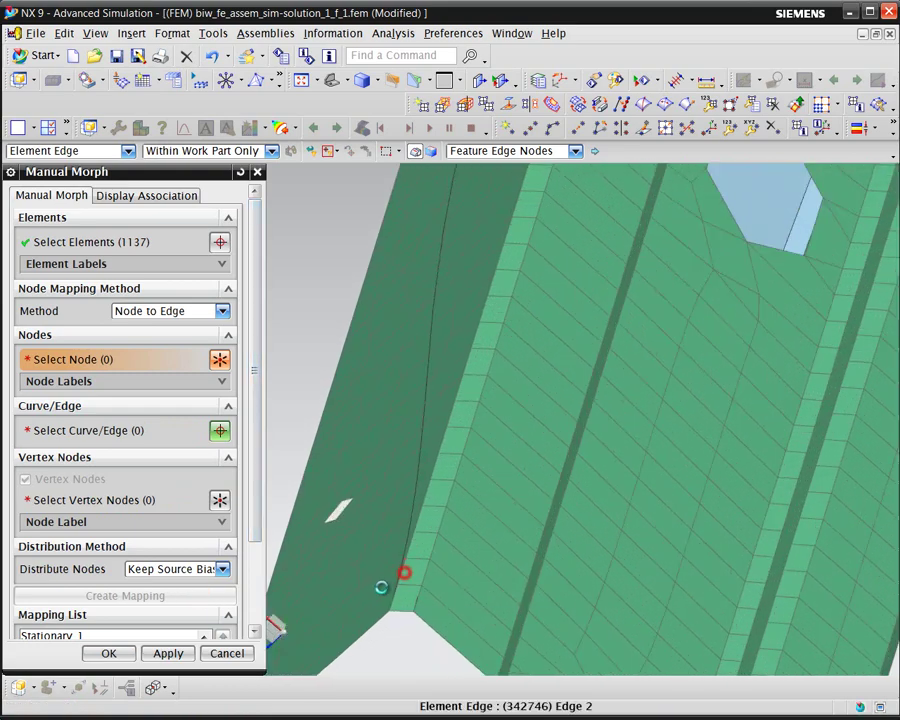
click(190, 430)
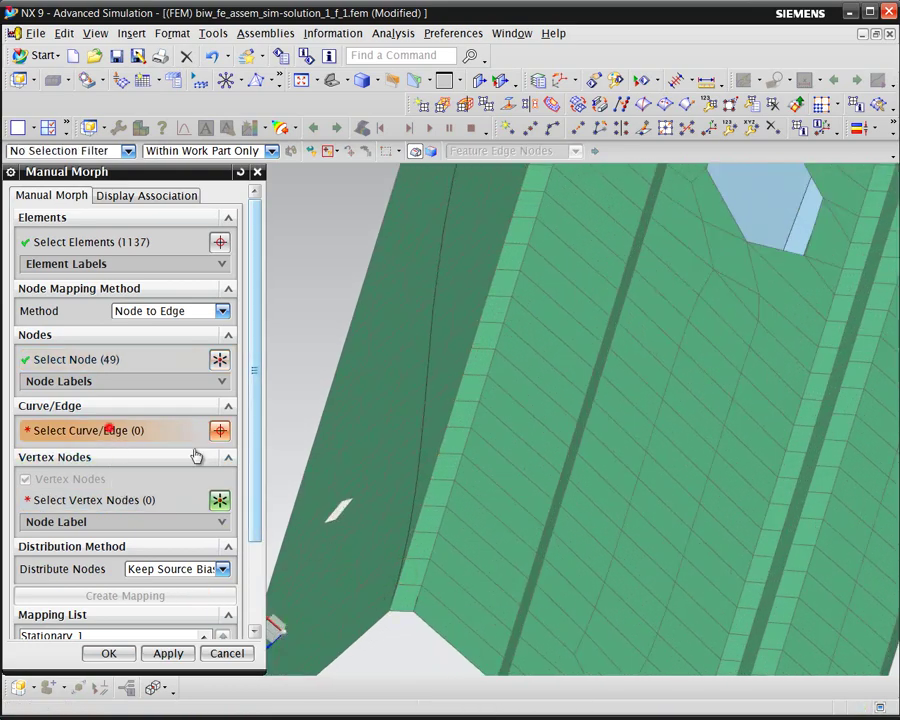
click(397, 546)
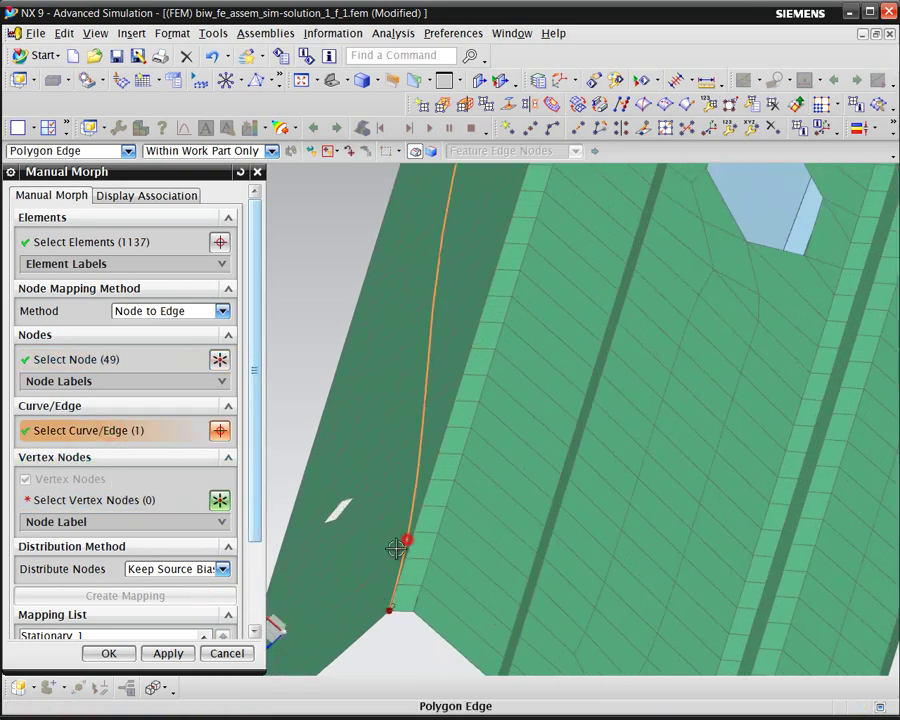
Pick the far, then near end node of the bevel strip's outer row as vertex nodes and create the edge mapping
click(150, 505)
scroll(362, 612, down, 5)
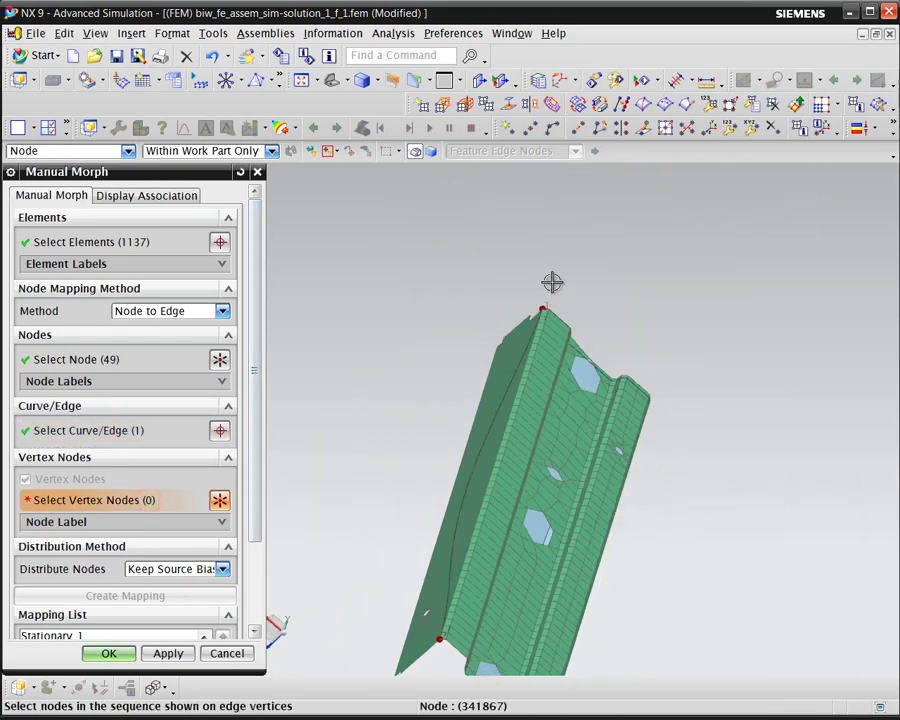
click(543, 307)
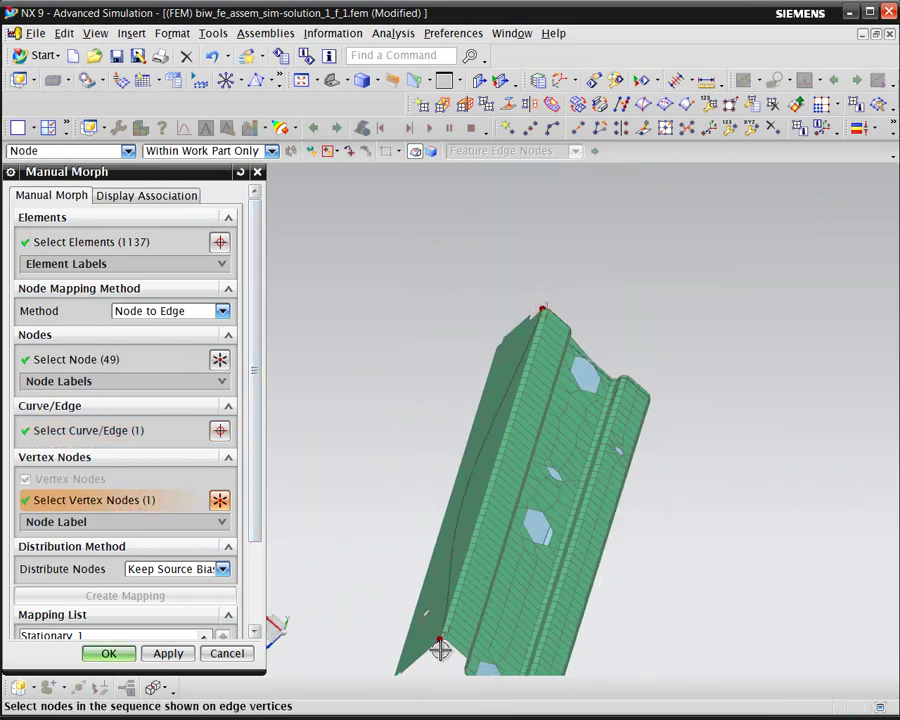
click(440, 640)
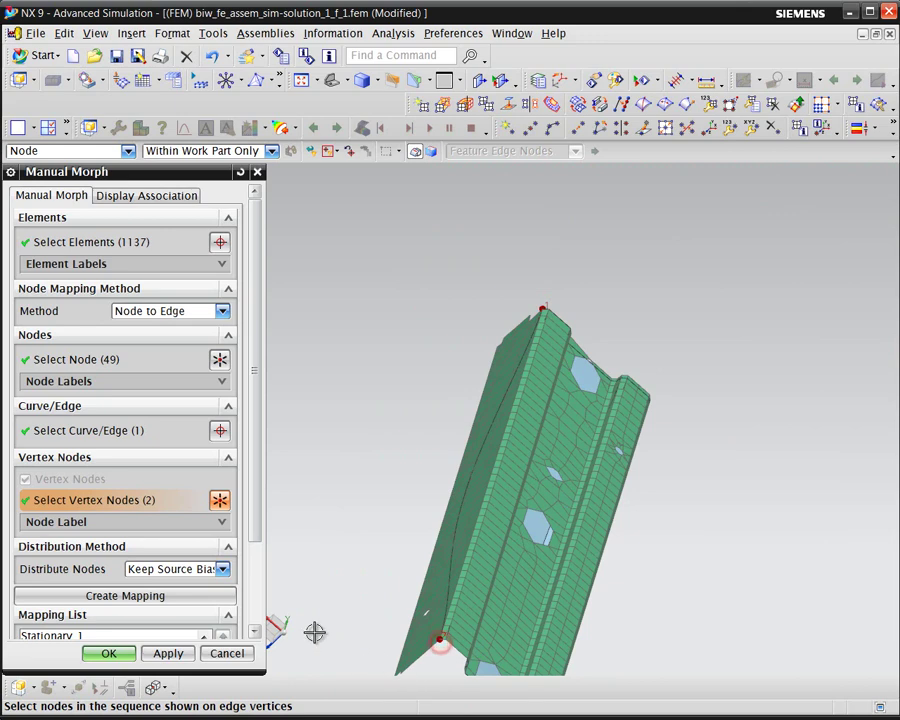
click(193, 597)
Preview the morphed cross brace, accepting the failed elements, and compare the curved result with the original mesh
scroll(258, 530, down, 3)
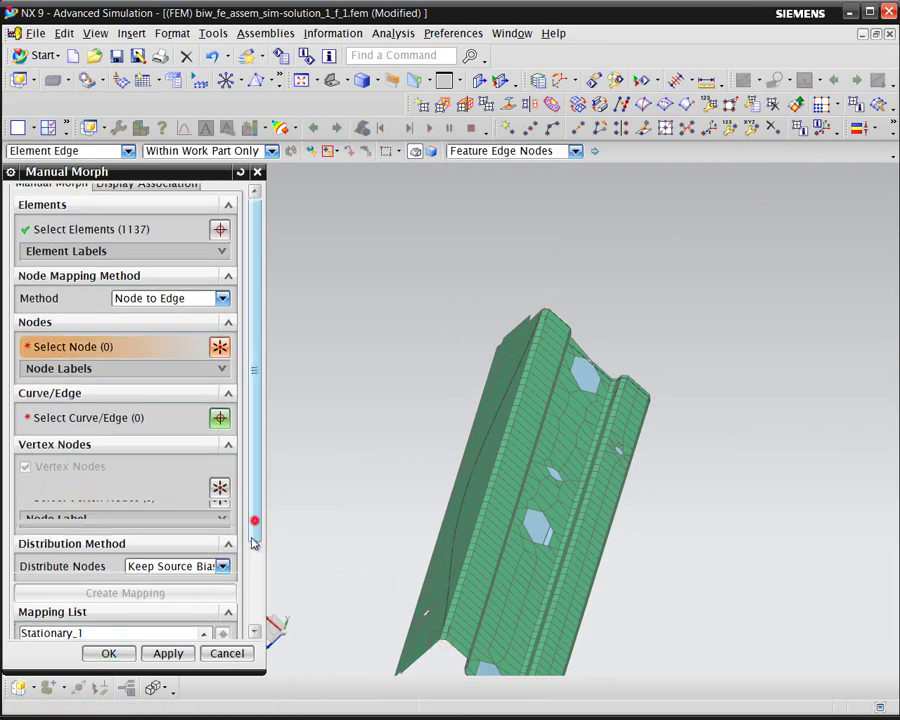
click(228, 621)
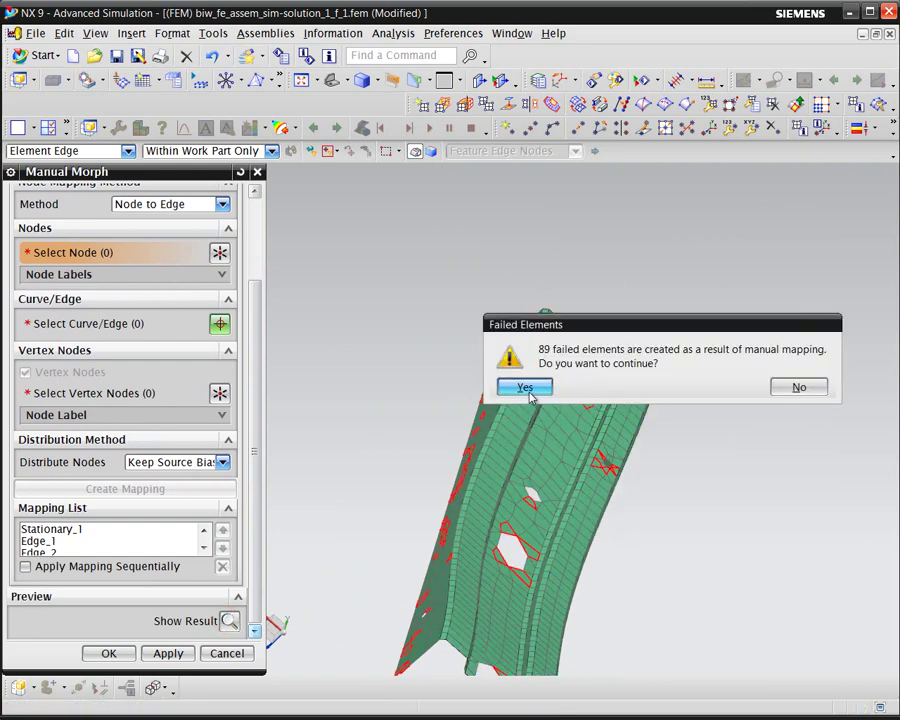
click(526, 388)
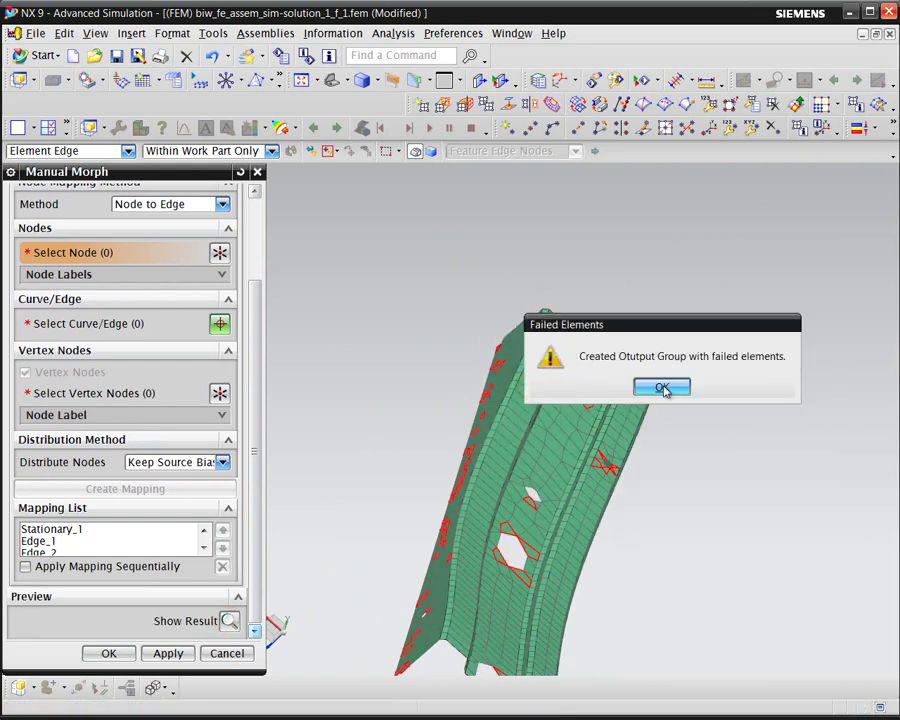
click(664, 388)
middle_drag(592, 504, 566, 453)
scroll(544, 464, up, 3)
scroll(737, 338, up, 2)
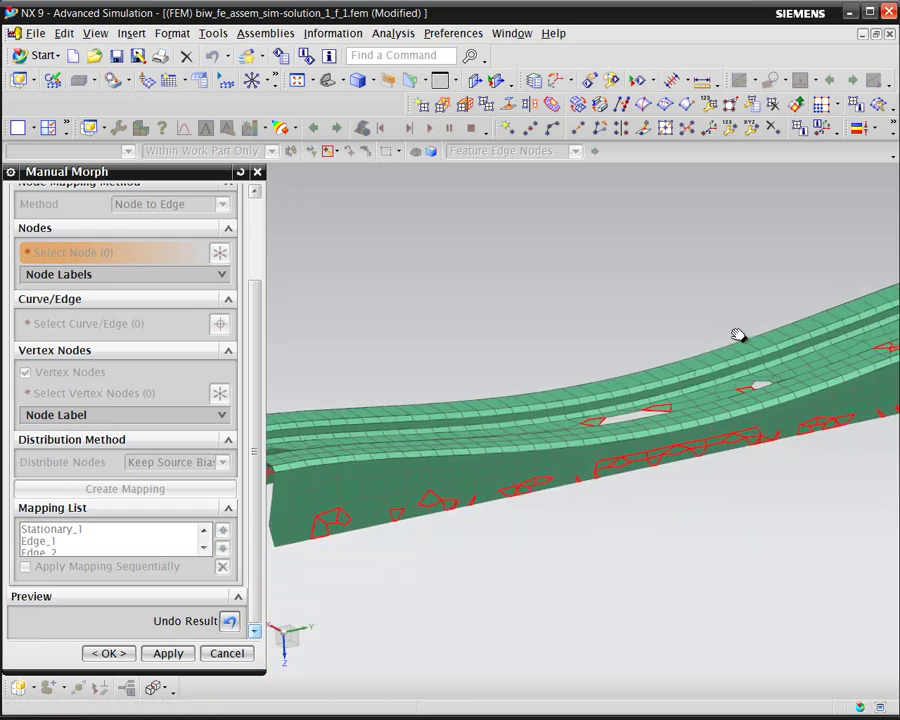
scroll(729, 343, up, 1)
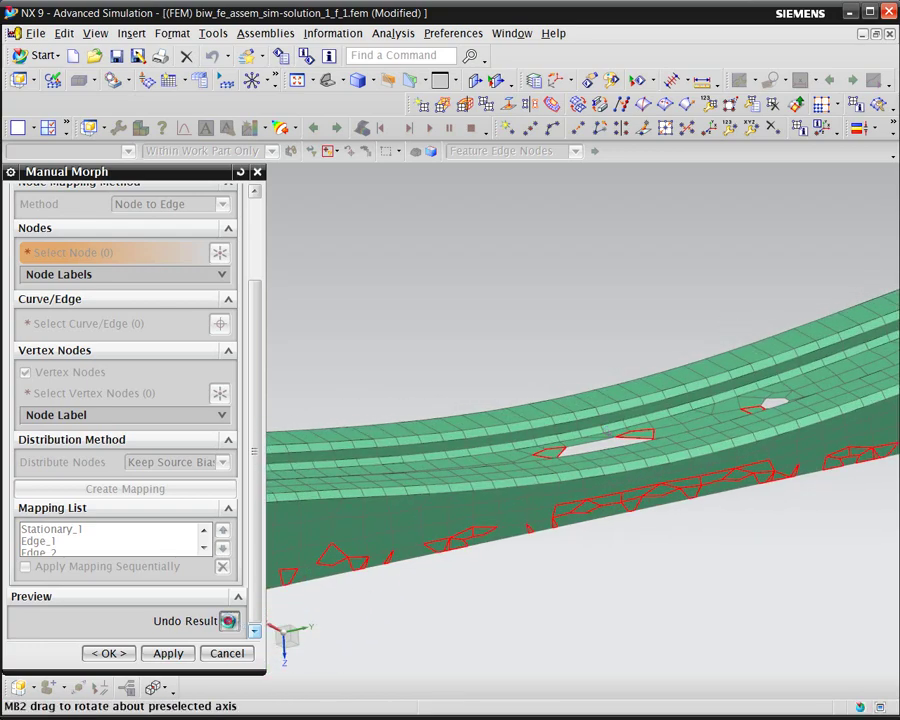
click(228, 621)
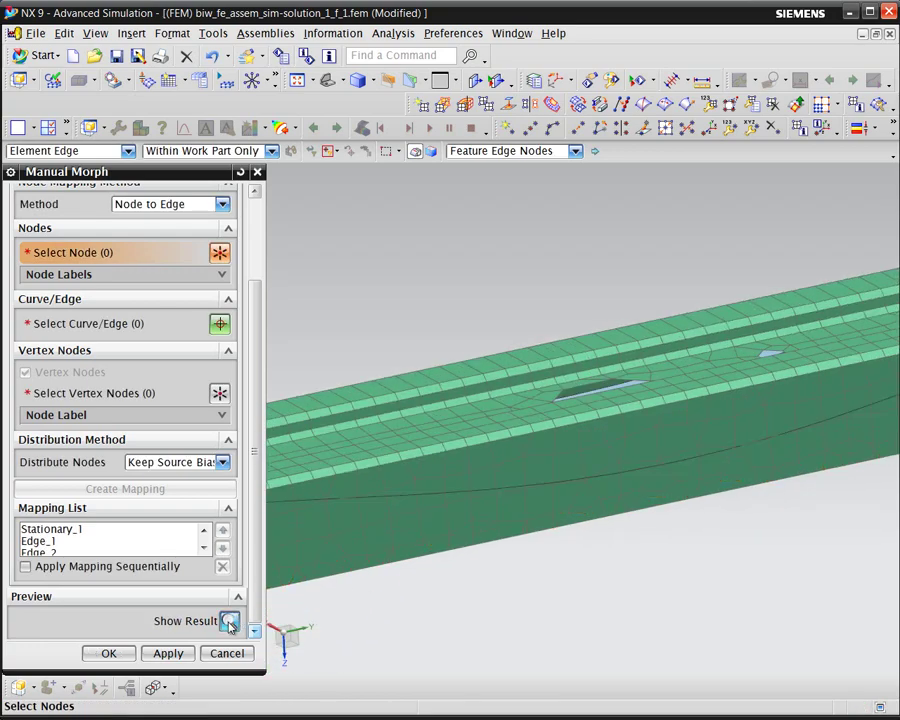
Regenerate the morph result, accepting the failed elements, and apply the manual morph to the cross brace mesh
click(228, 621)
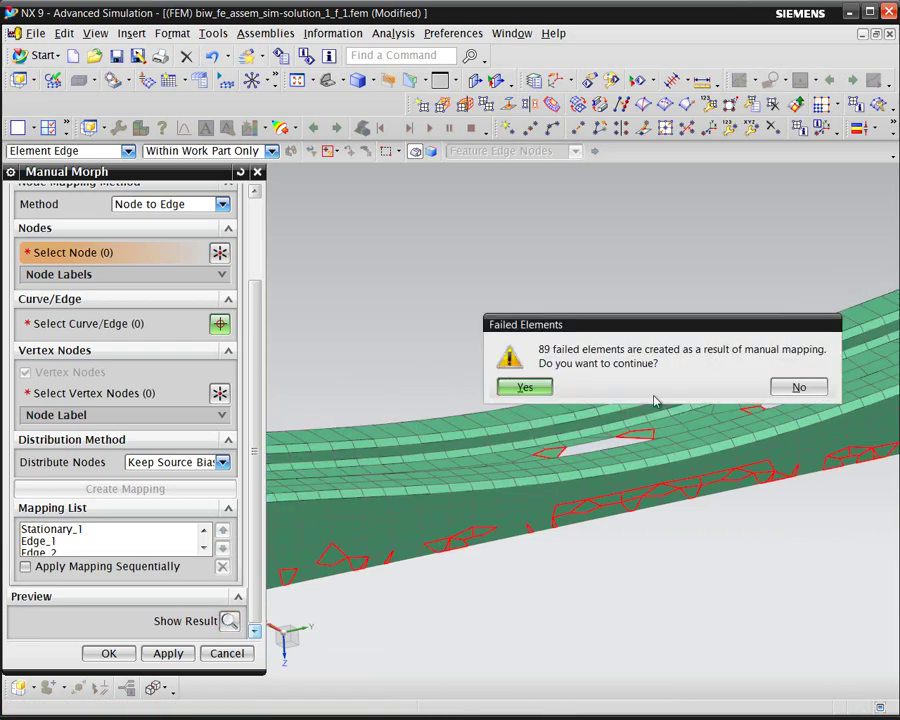
click(530, 388)
click(657, 388)
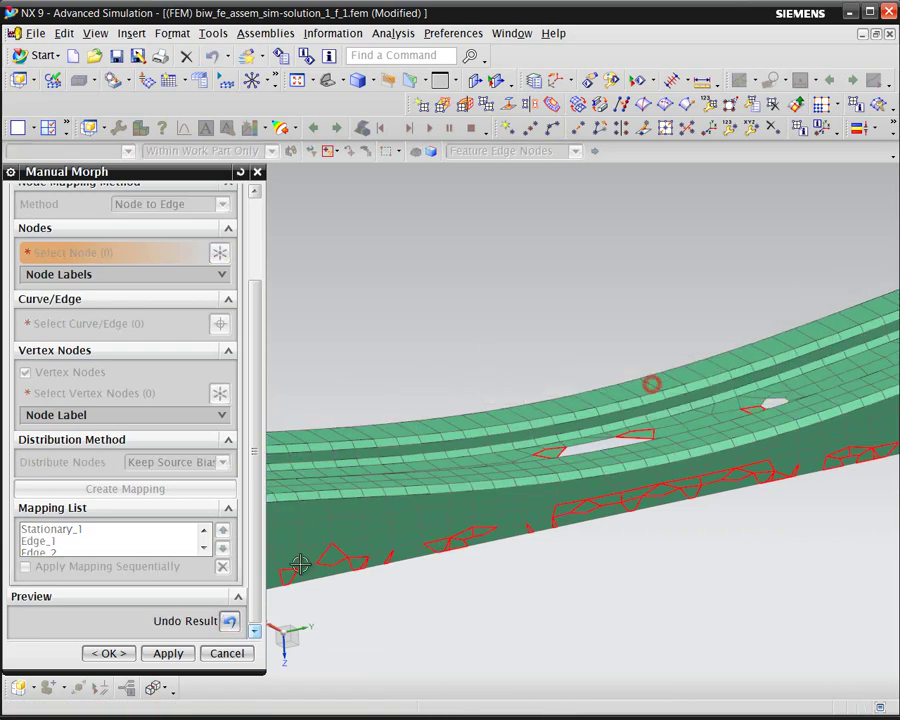
click(107, 653)
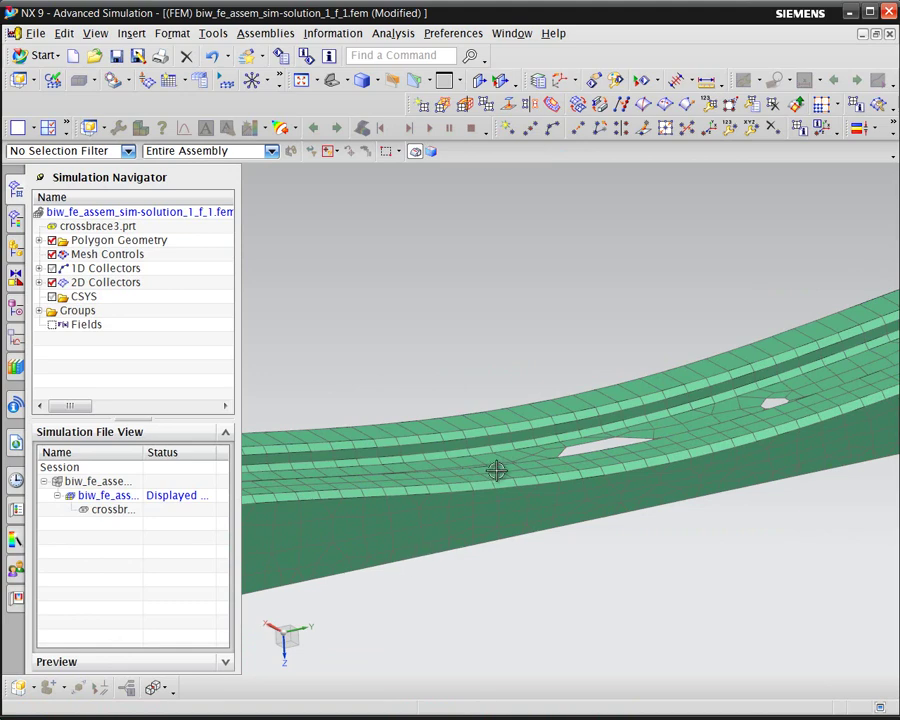
middle_drag(497, 470, 498, 424)
scroll(534, 458, down, 3)
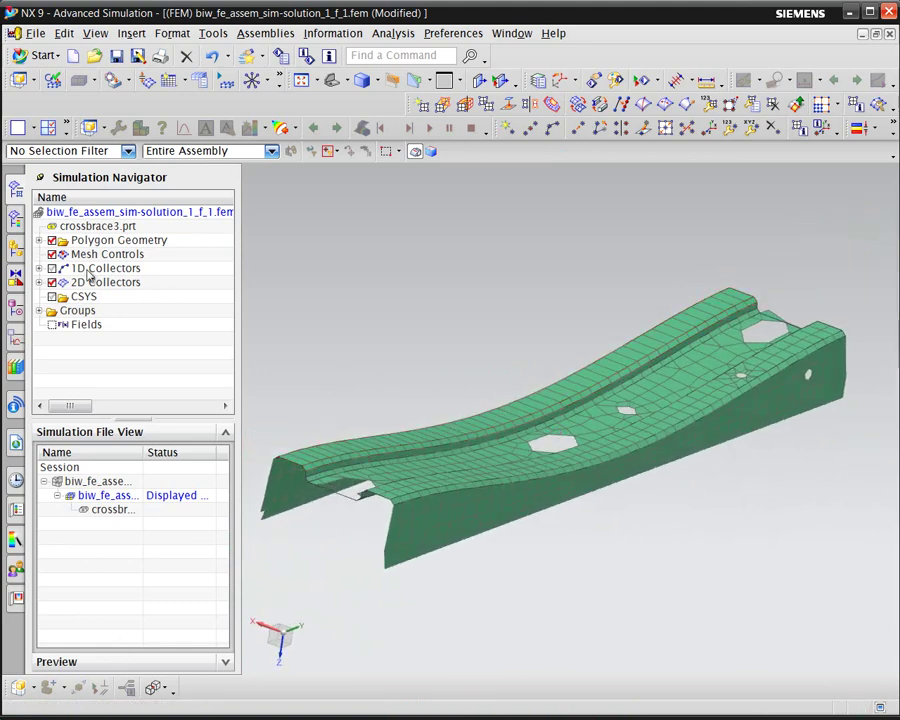
Show all hidden car body meshes, hide the polygon geometry, and inspect the morphed cross brace within the body
click(66, 36)
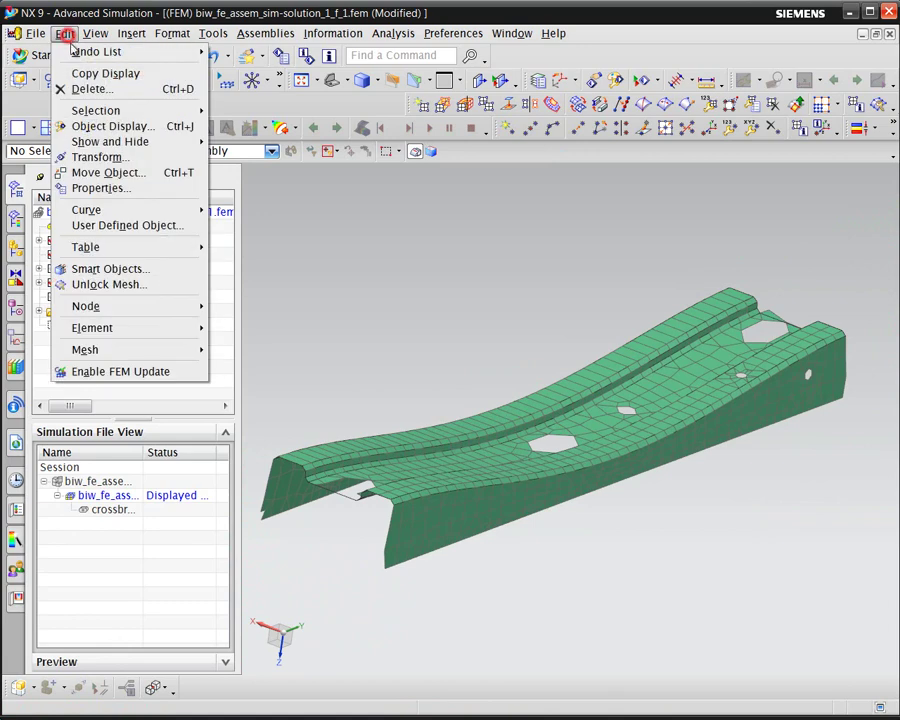
mouse_move(168, 142)
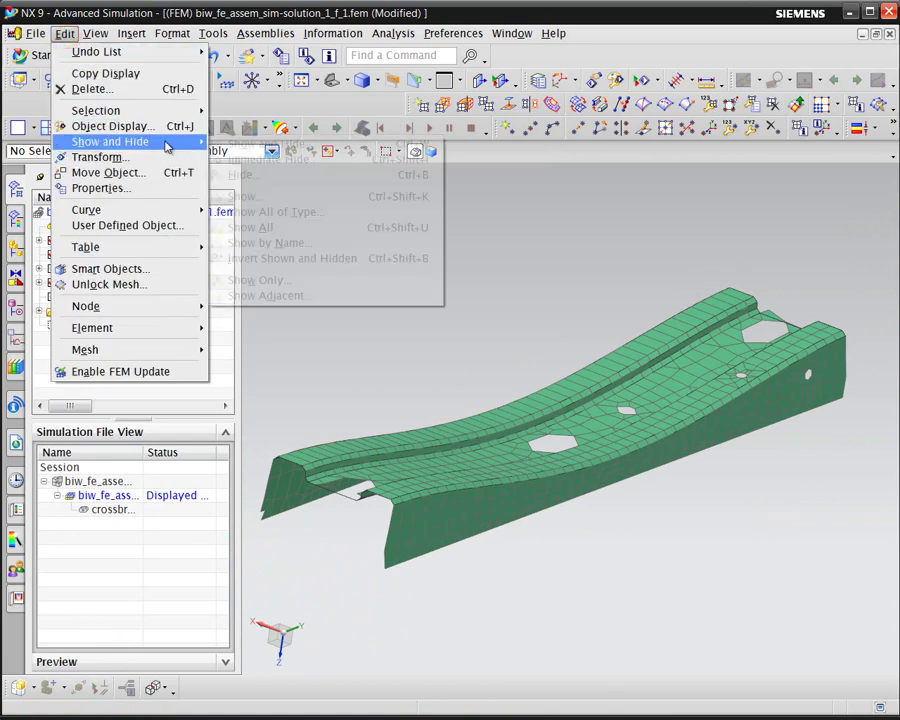
click(286, 228)
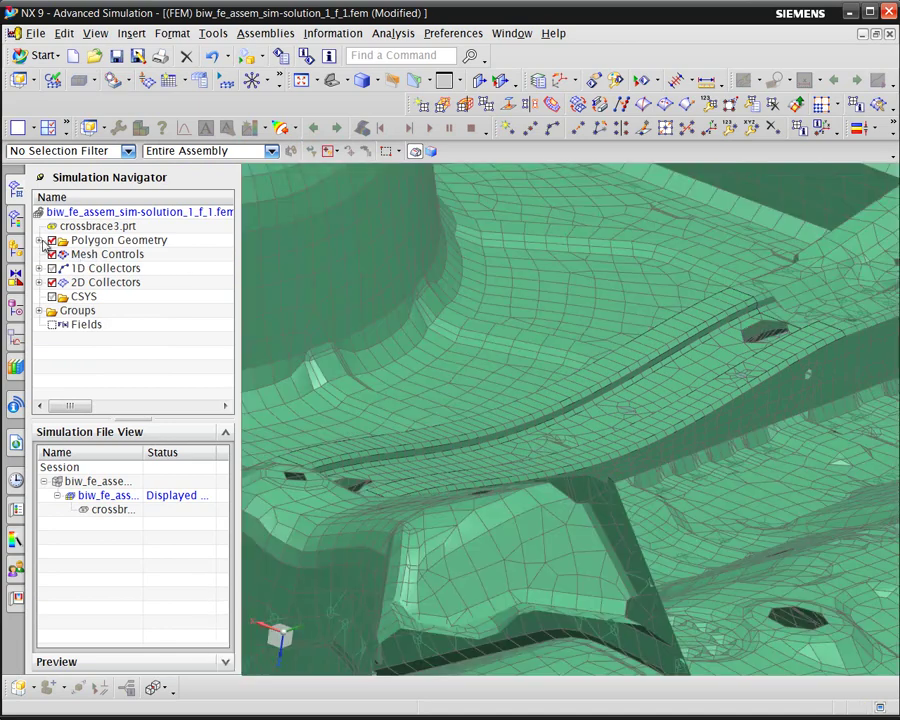
click(51, 242)
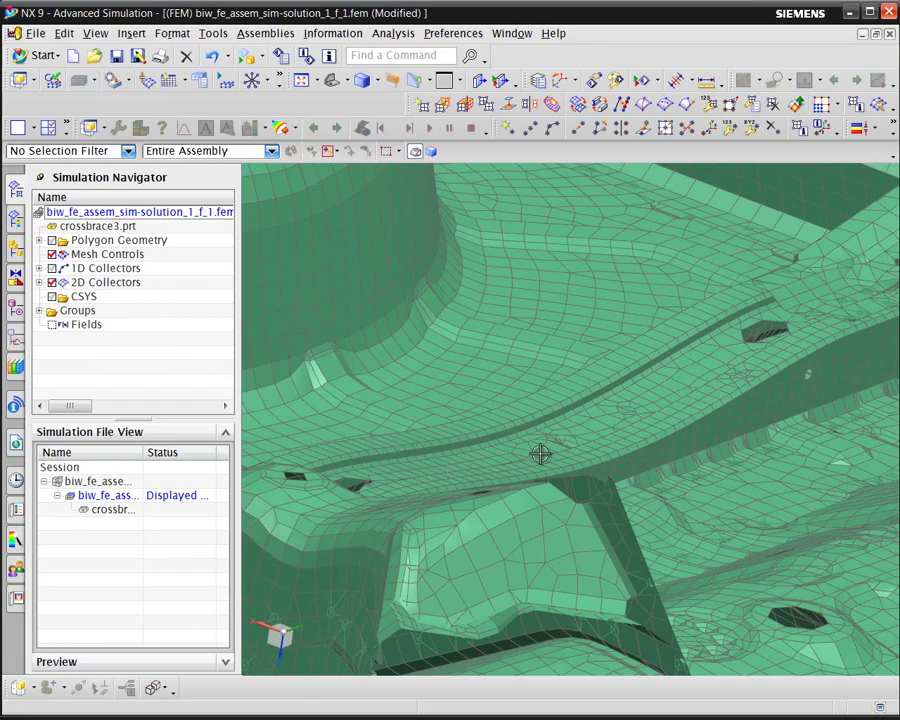
middle_drag(540, 455, 607, 128)
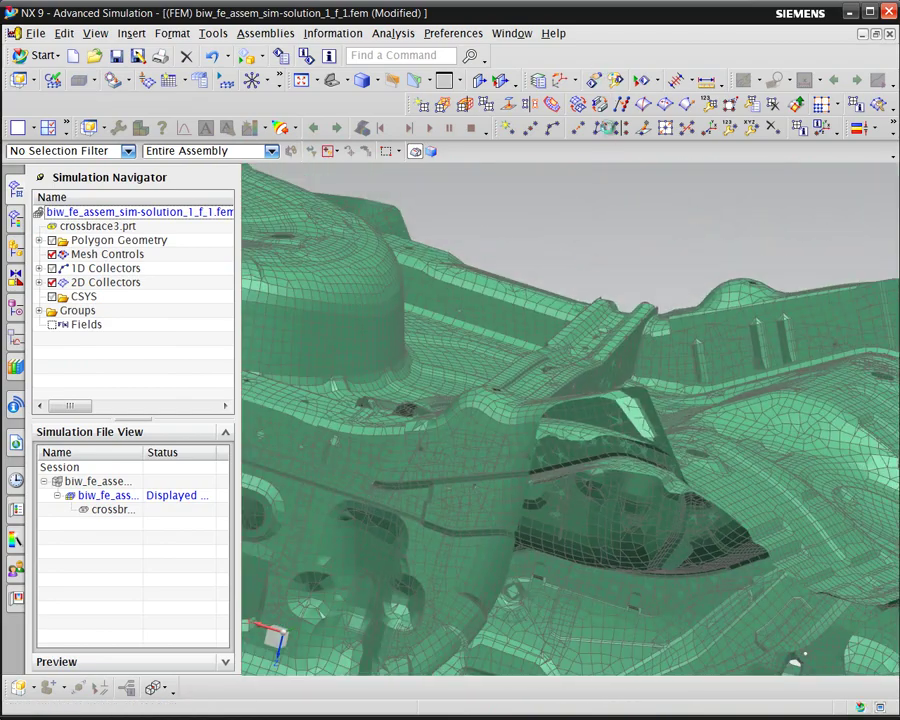
middle_drag(586, 395, 503, 424)
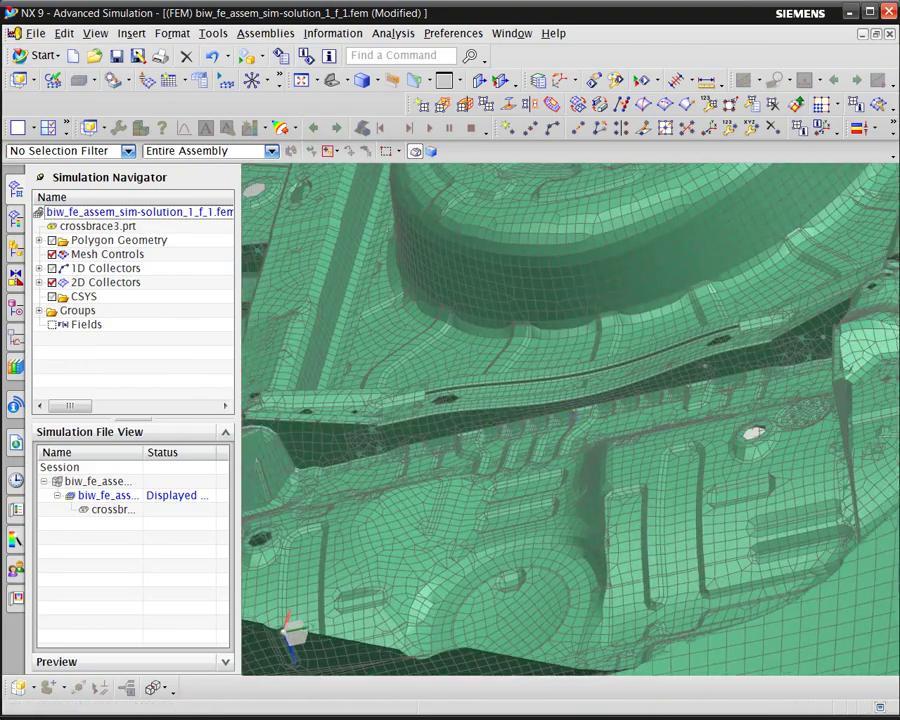